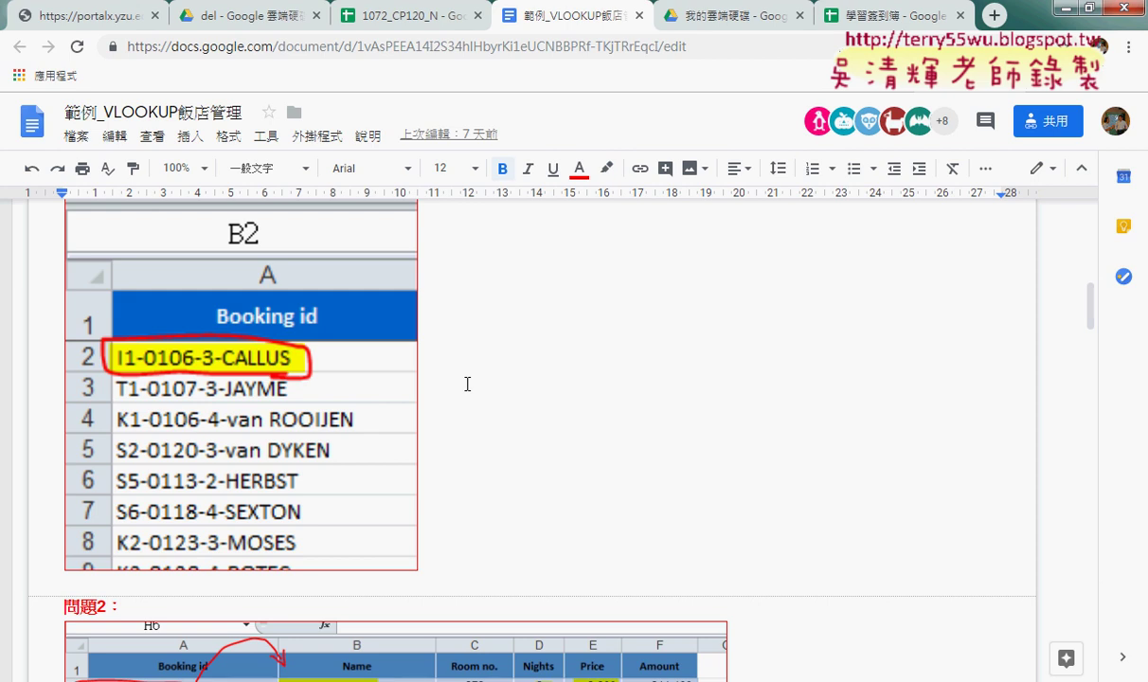
# Scroll through the Google Doc's 問題2 Bill List example table.
pyautogui.scroll(-2, 467, 384)
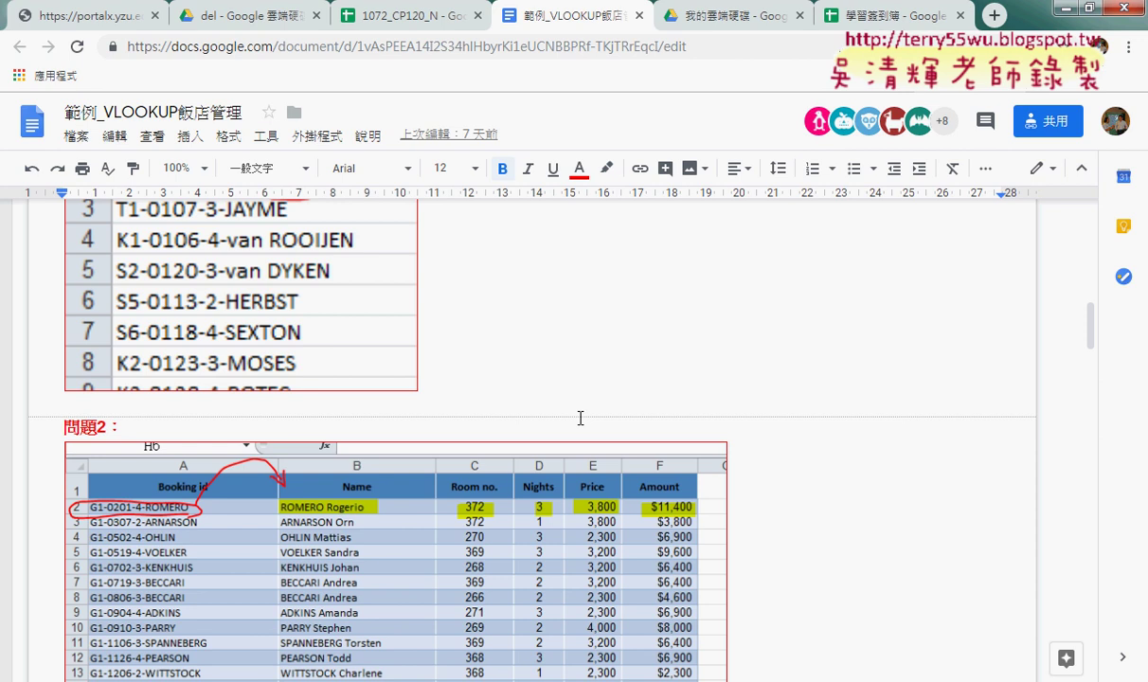
pyautogui.scroll(2, 581, 418)
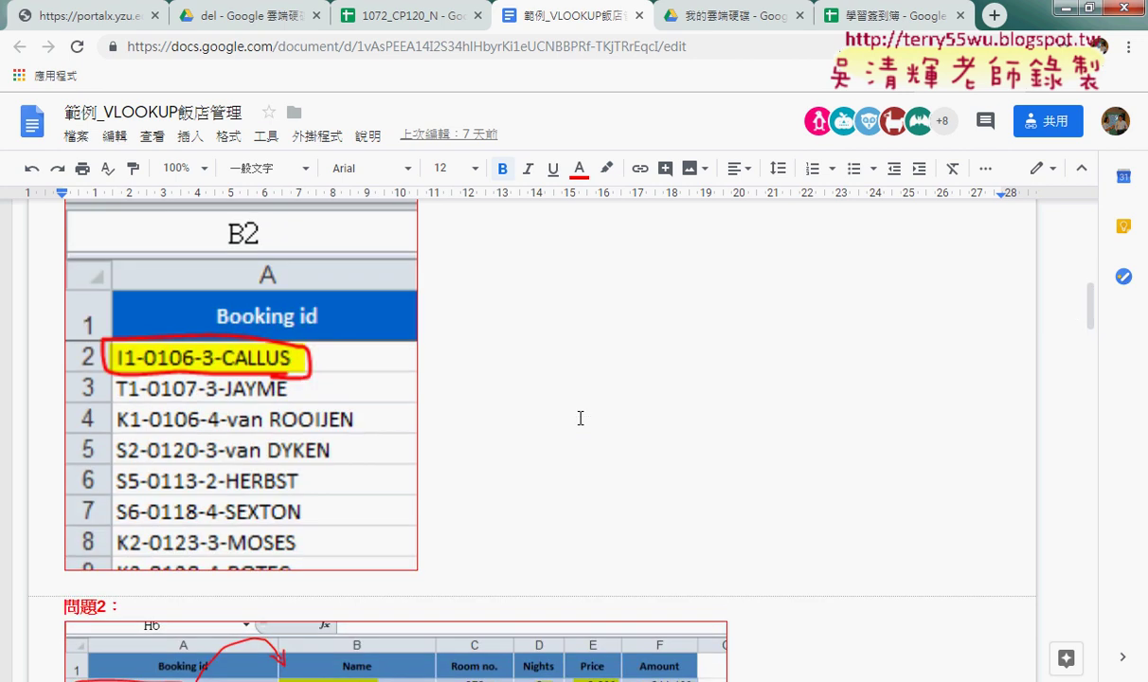
pyautogui.scroll(5, 580, 418)
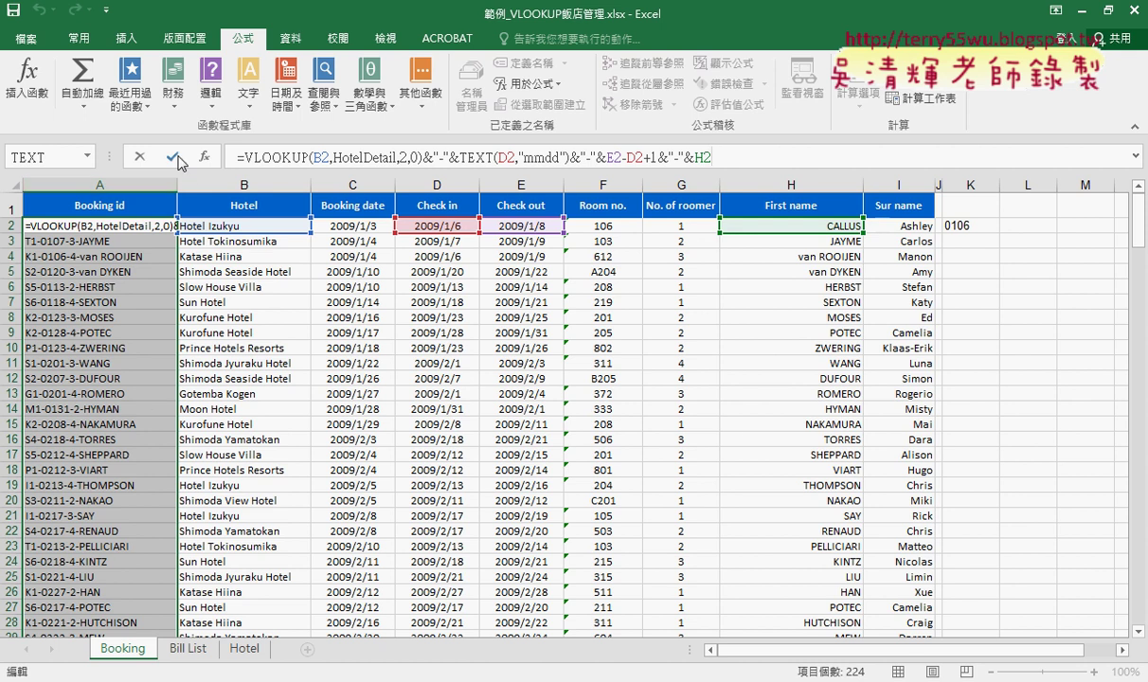
# Commit the Booking id formula in A2 and switch to the Bill List sheet.
pyautogui.press('Return')
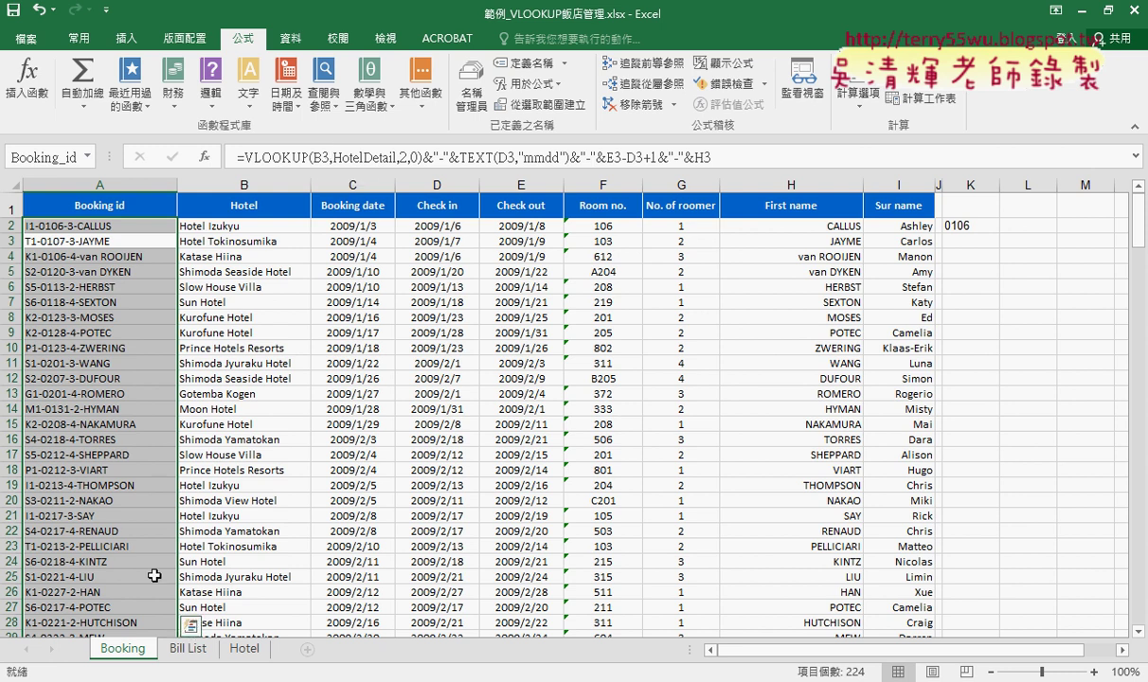
pyautogui.click(187, 649)
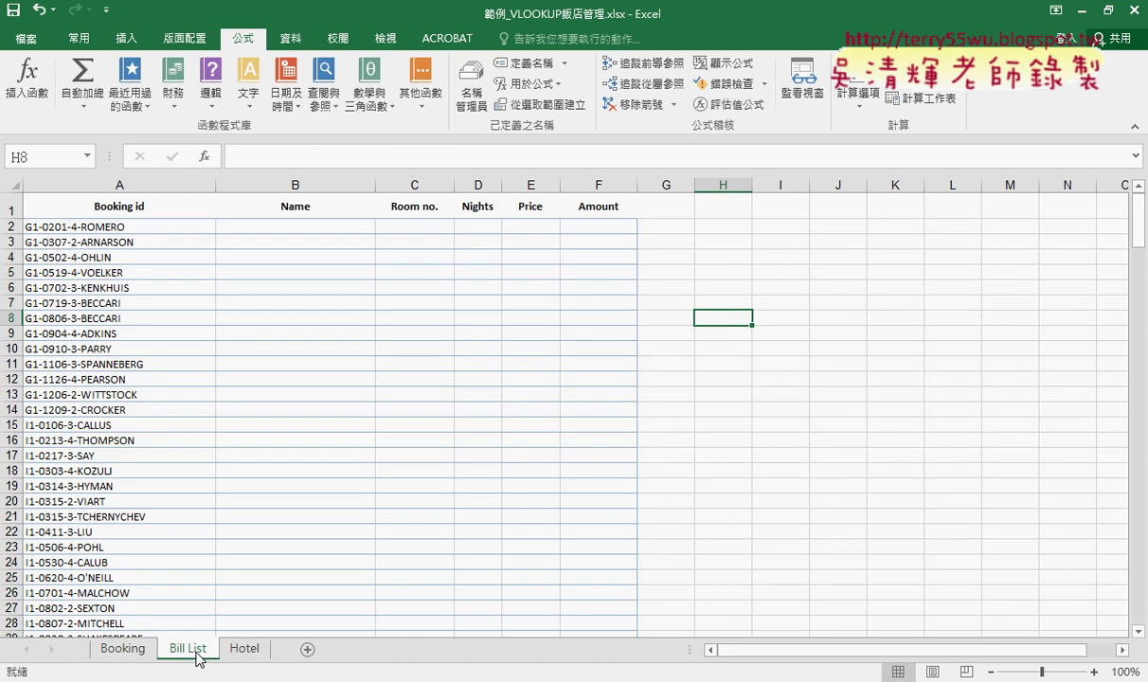
pyautogui.moveTo(197, 652); pyautogui.dragTo(199, 653)
# Number the Name through Amount columns 2–6 with pen annotations.
pyautogui.moveTo(293, 148); pyautogui.dragTo(323, 170)
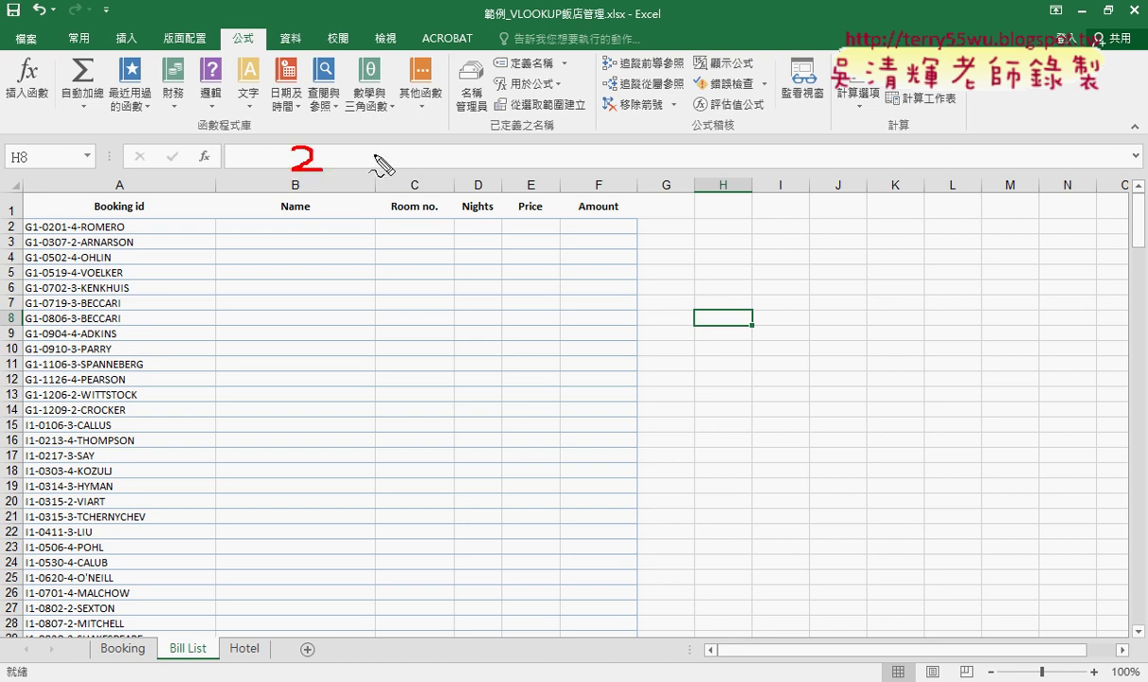
pyautogui.moveTo(405, 140); pyautogui.dragTo(413, 176)
pyautogui.moveTo(486, 136)
pyautogui.mouseDown()
pyautogui.moveTo(498, 161)
pyautogui.moveTo(482, 175)
pyautogui.mouseUp()
pyautogui.moveTo(538, 138)
pyautogui.mouseDown()
pyautogui.moveTo(560, 170)
pyautogui.moveTo(534, 159)
pyautogui.mouseUp()
pyautogui.moveTo(584, 213); pyautogui.dragTo(627, 212)
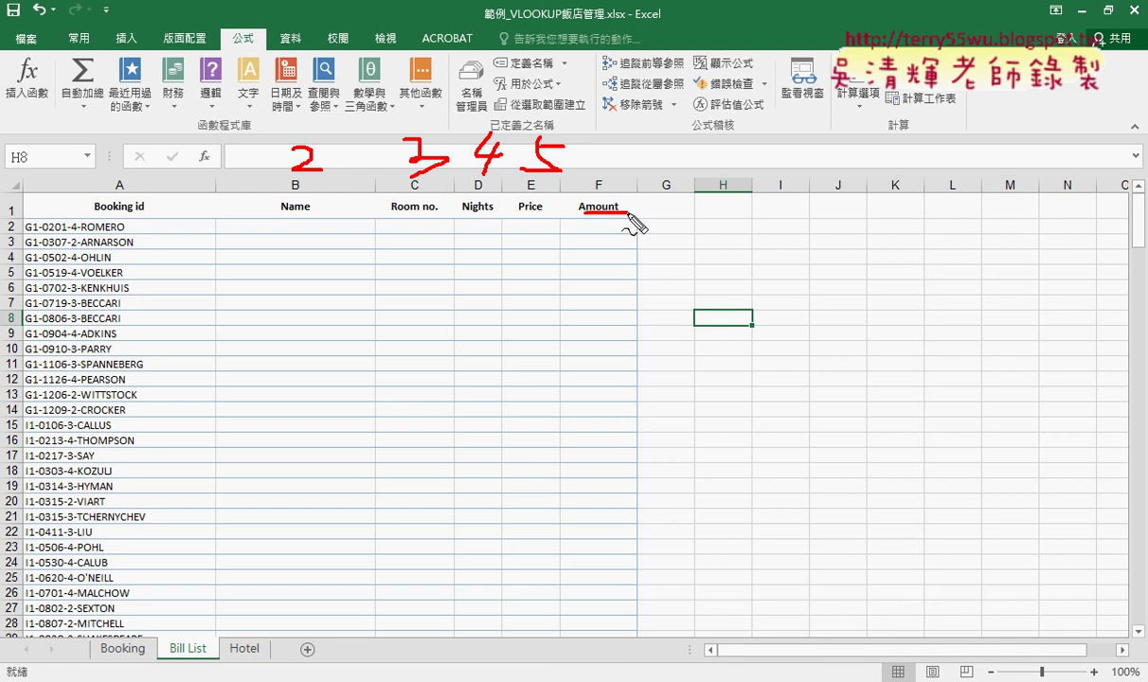
pyautogui.moveTo(612, 136); pyautogui.dragTo(585, 182)
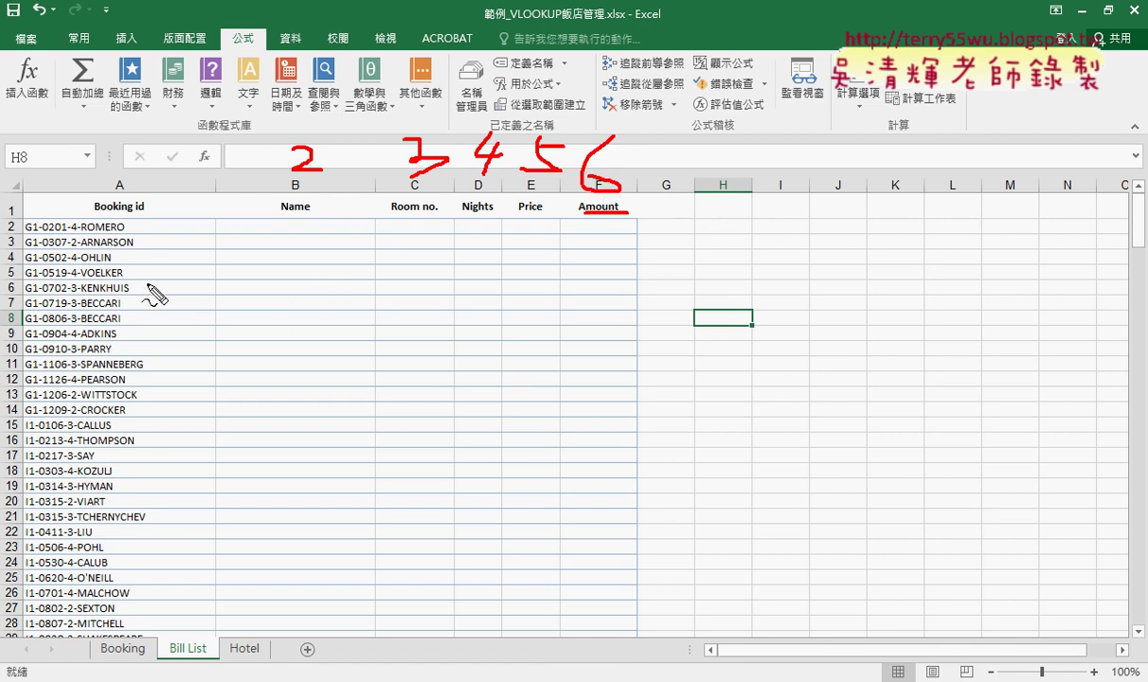
# Underline the headers and first booking id, mark Booking id as 1, then clear ink and select B2.
pyautogui.moveTo(124, 233); pyautogui.dragTo(19, 233)
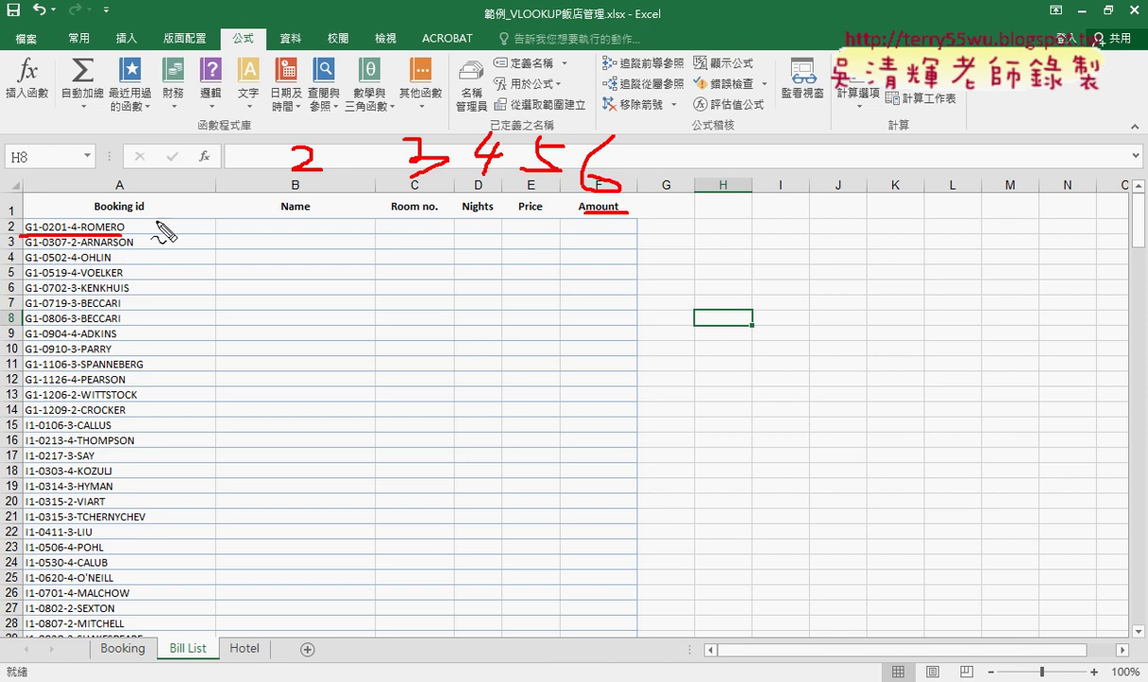
pyautogui.moveTo(310, 212); pyautogui.dragTo(276, 214)
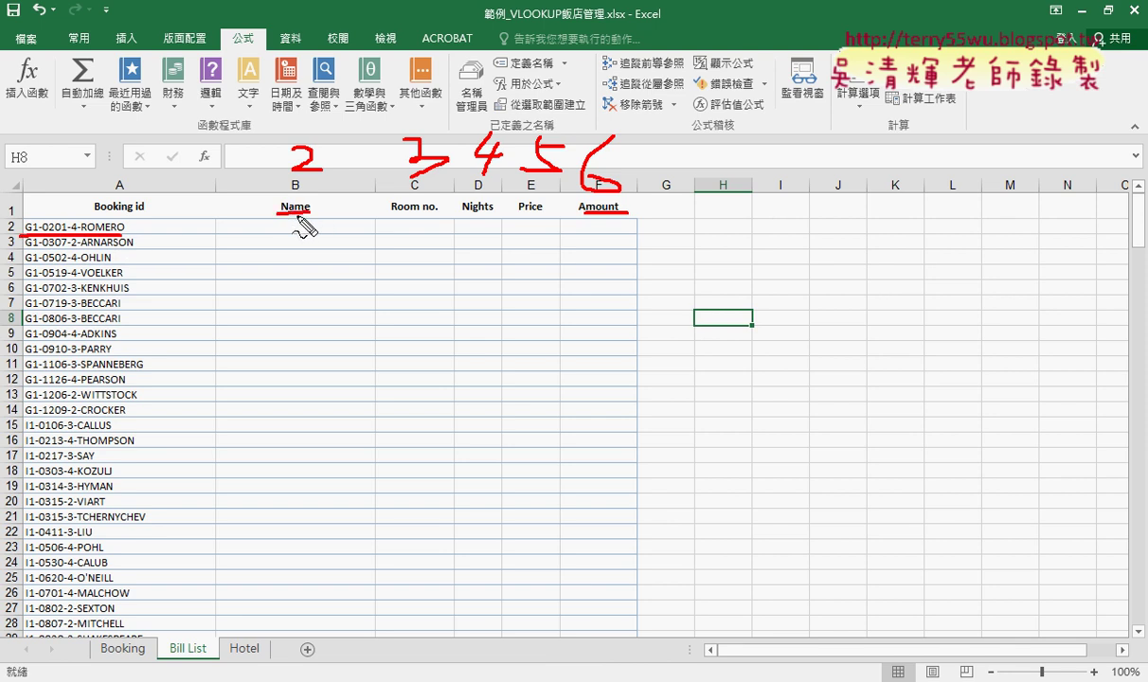
pyautogui.moveTo(441, 211); pyautogui.dragTo(387, 214)
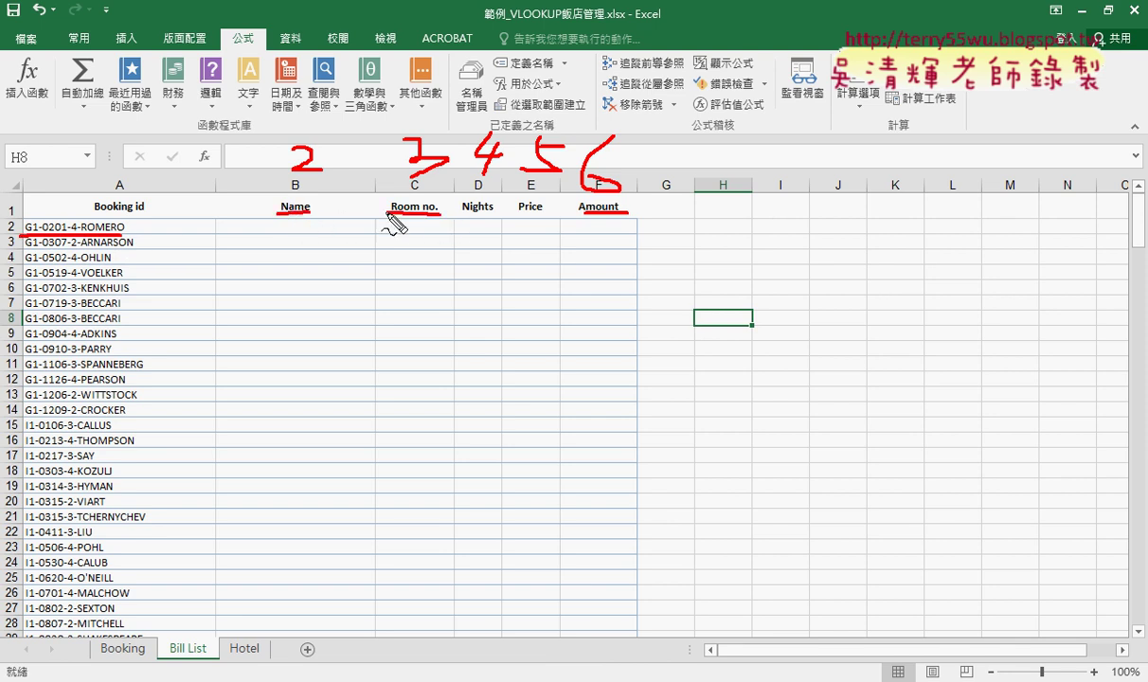
pyautogui.moveTo(464, 214); pyautogui.dragTo(516, 216)
pyautogui.moveTo(136, 214); pyautogui.dragTo(19, 225)
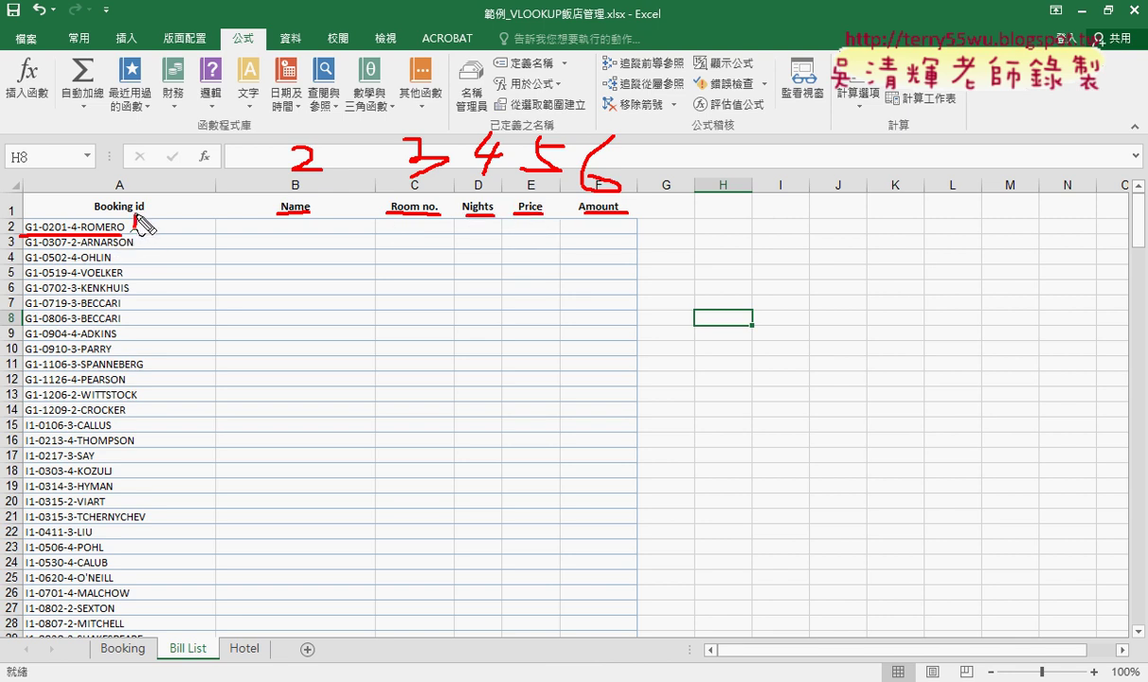
pyautogui.moveTo(154, 135)
pyautogui.mouseDown()
pyautogui.moveTo(100, 198)
pyautogui.moveTo(141, 197)
pyautogui.mouseUp()
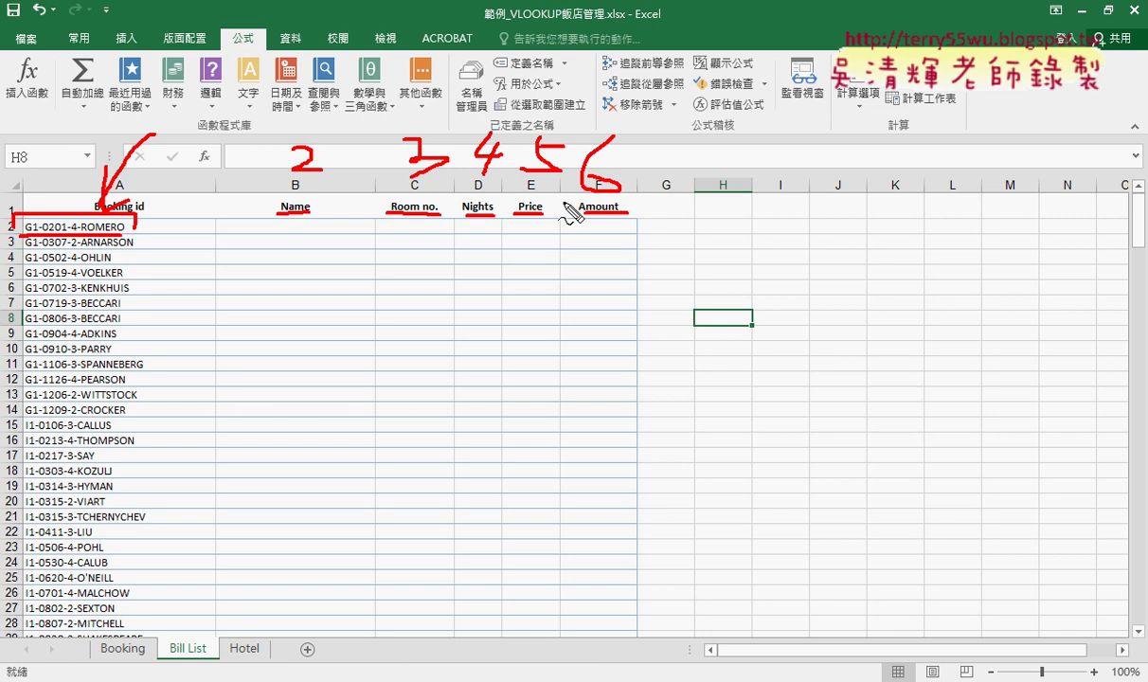
pyautogui.press('Escape')
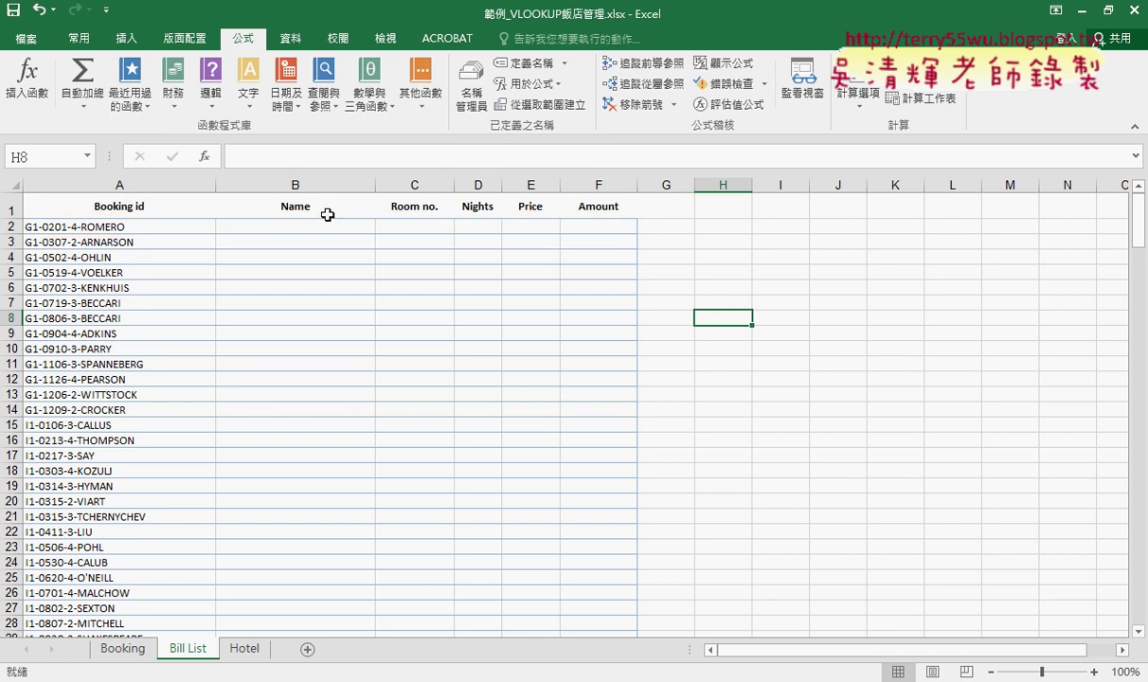
pyautogui.click(314, 226)
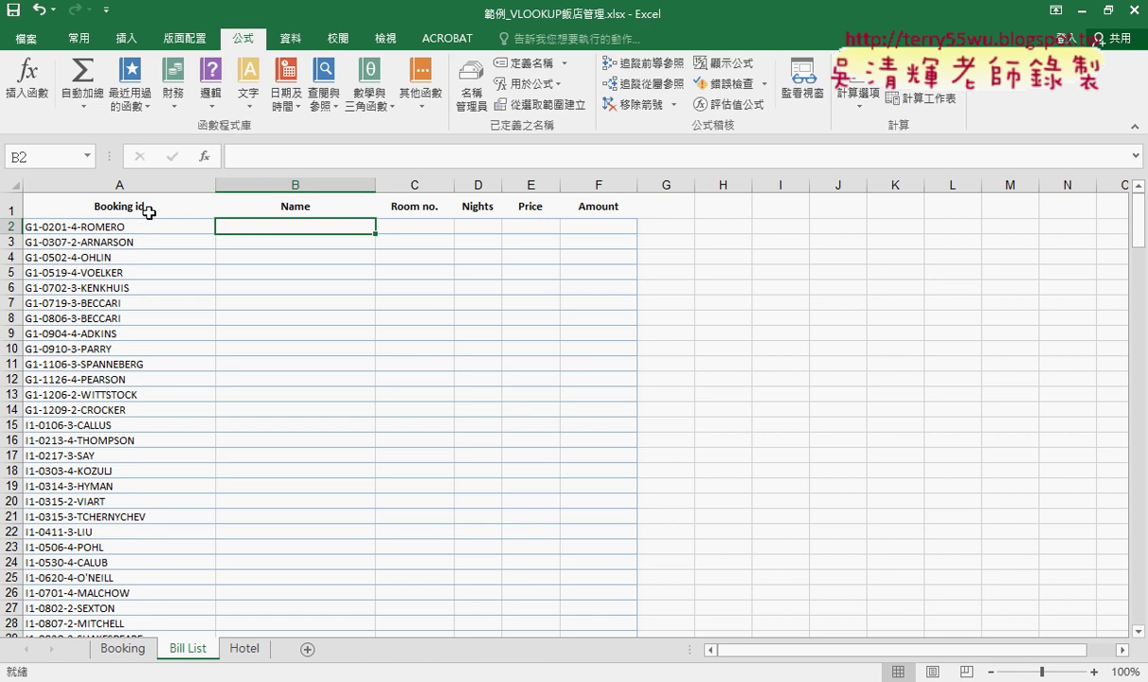
pyautogui.click(121, 649)
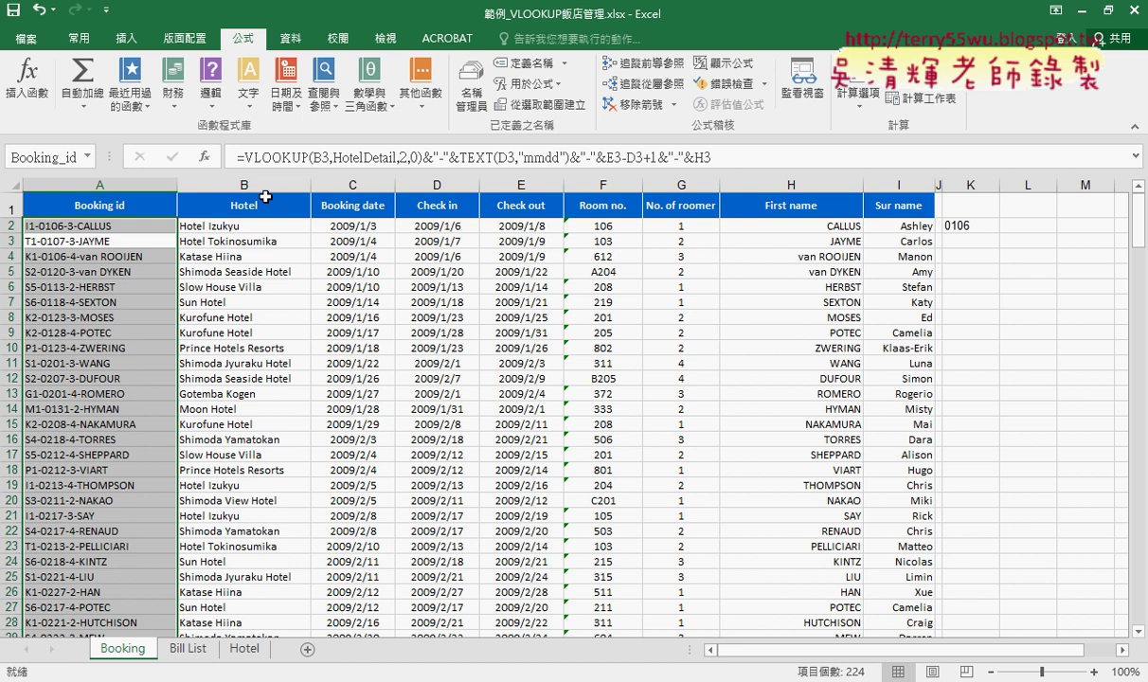
pyautogui.moveTo(796, 178); pyautogui.dragTo(898, 184)
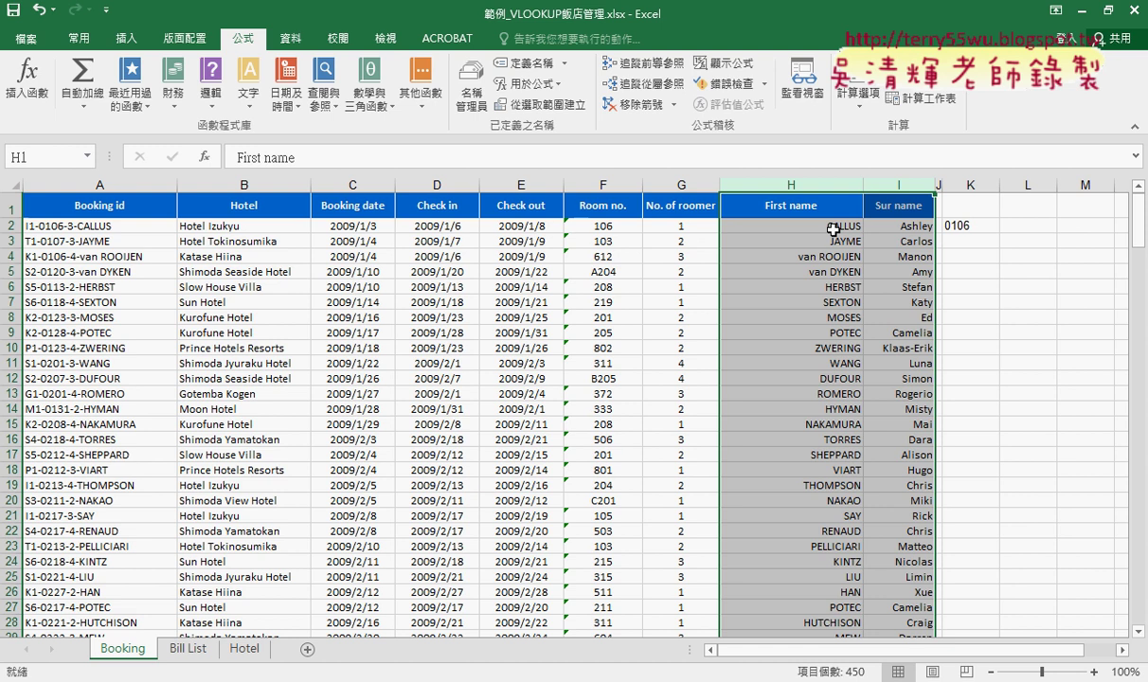
pyautogui.click(103, 229)
pyautogui.click(185, 648)
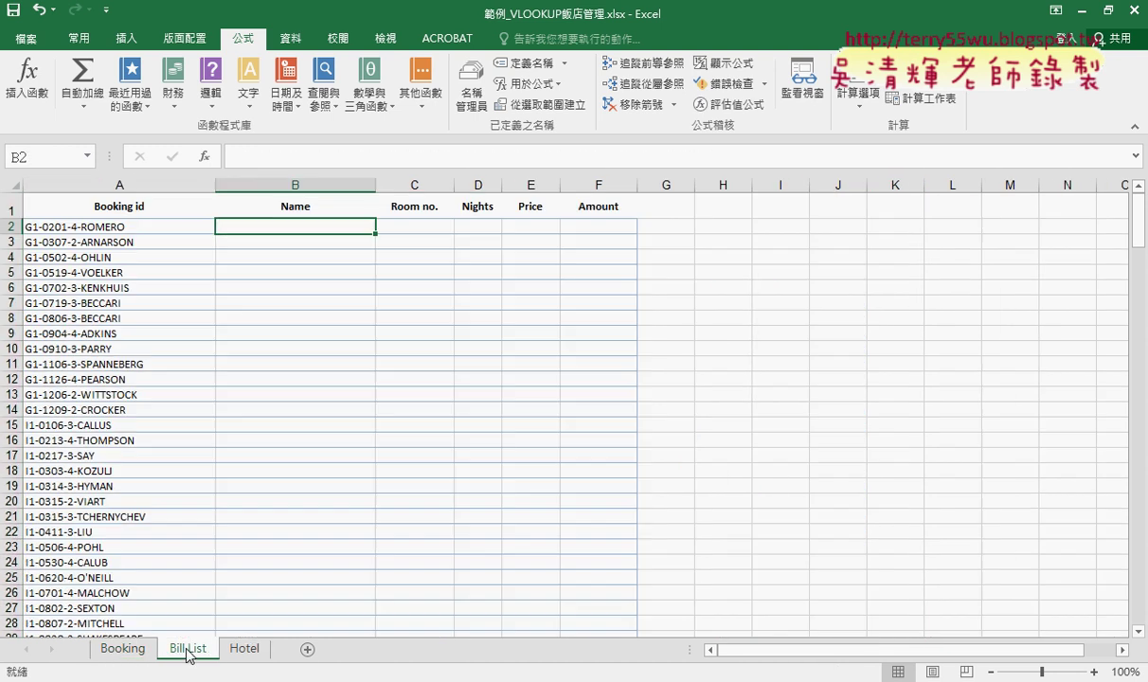
pyautogui.click(136, 230)
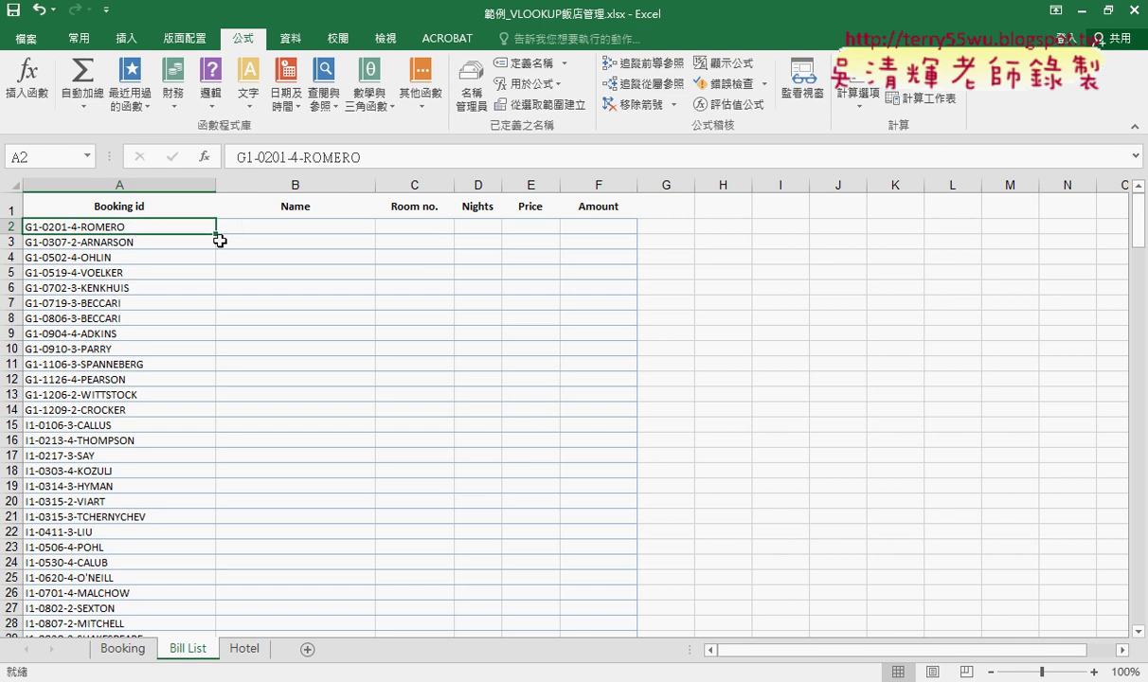
pyautogui.click(302, 229)
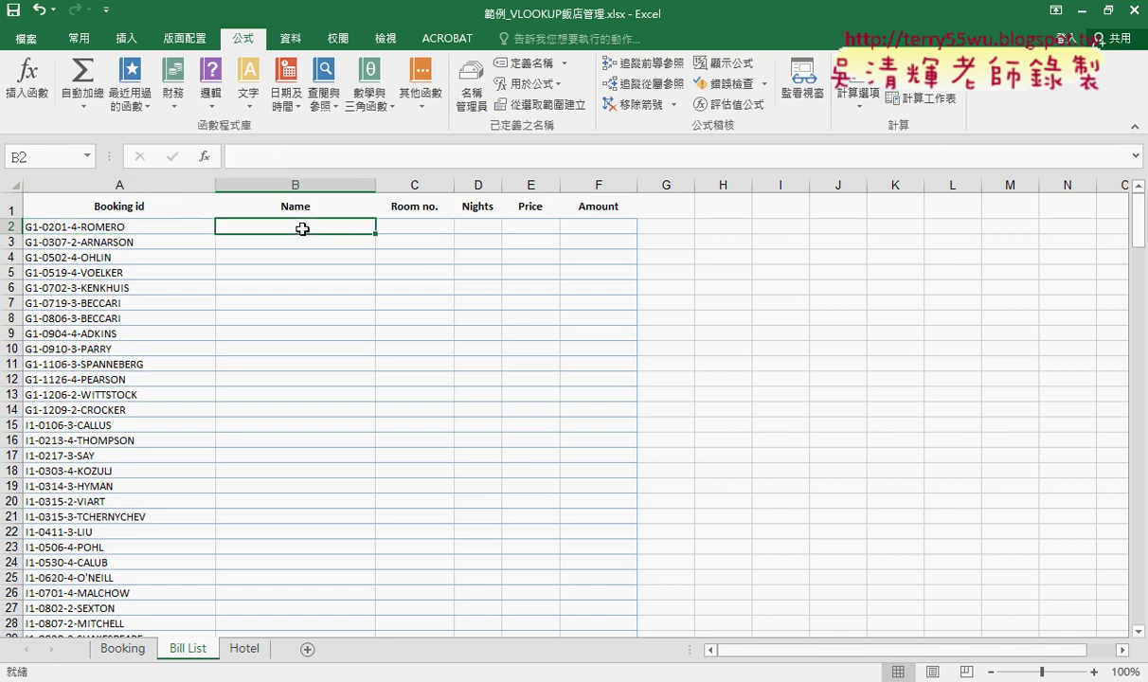
pyautogui.click(456, 104)
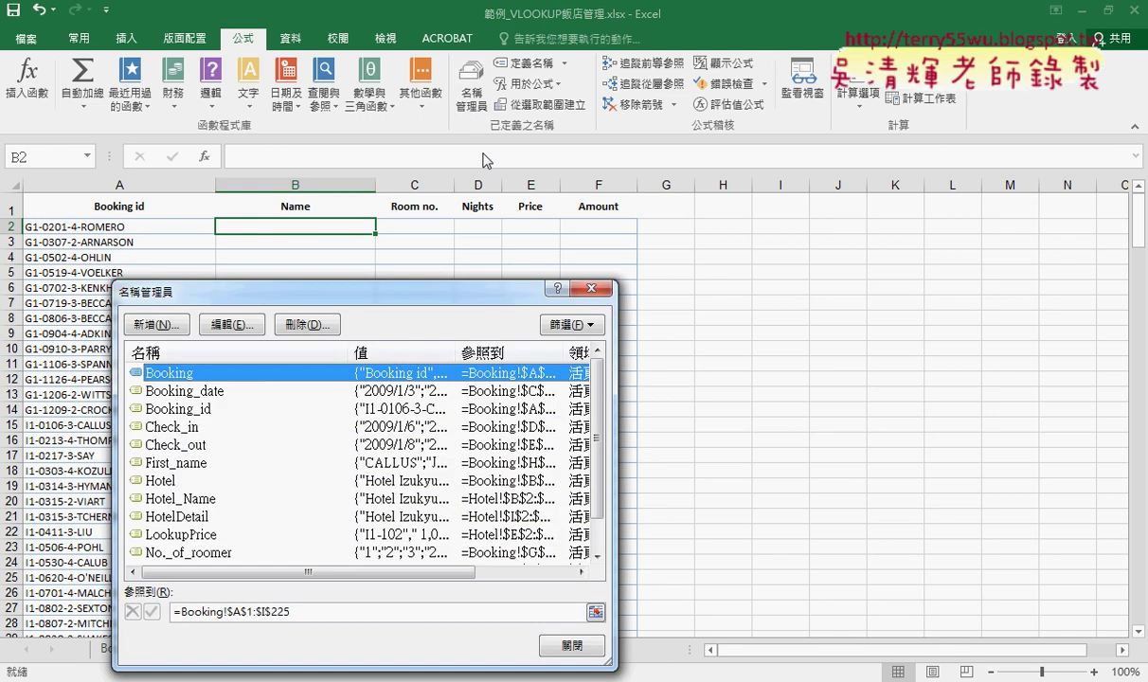
pyautogui.moveTo(429, 300); pyautogui.dragTo(608, 187)
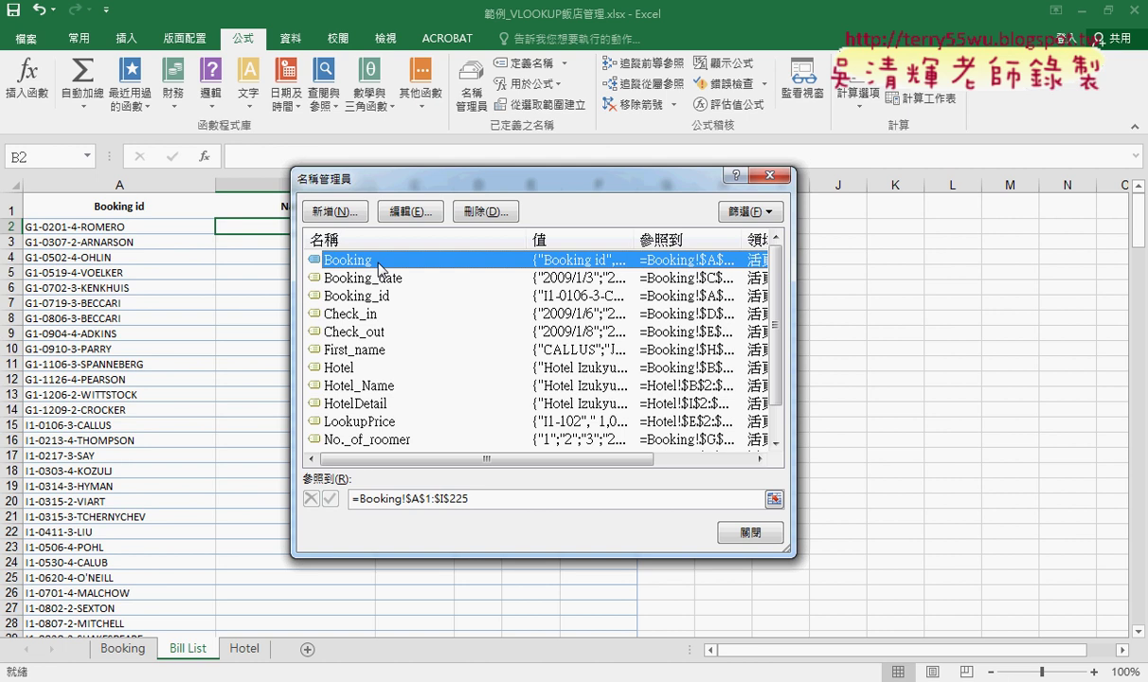
pyautogui.click(478, 498)
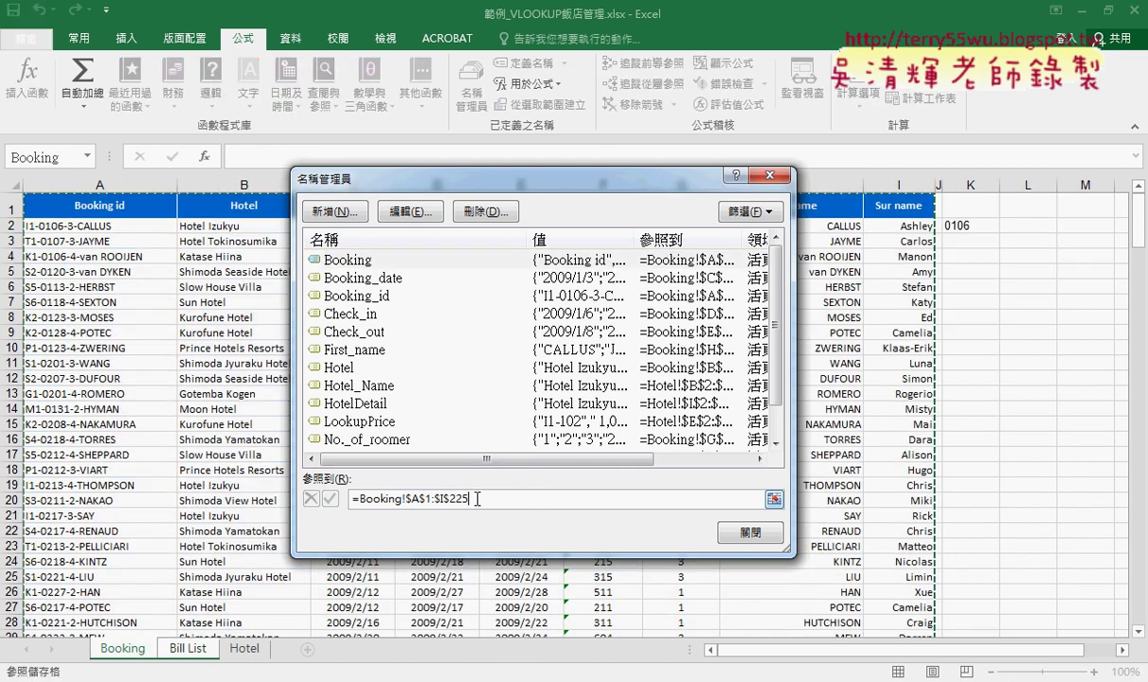
pyautogui.moveTo(464, 183); pyautogui.dragTo(480, 319)
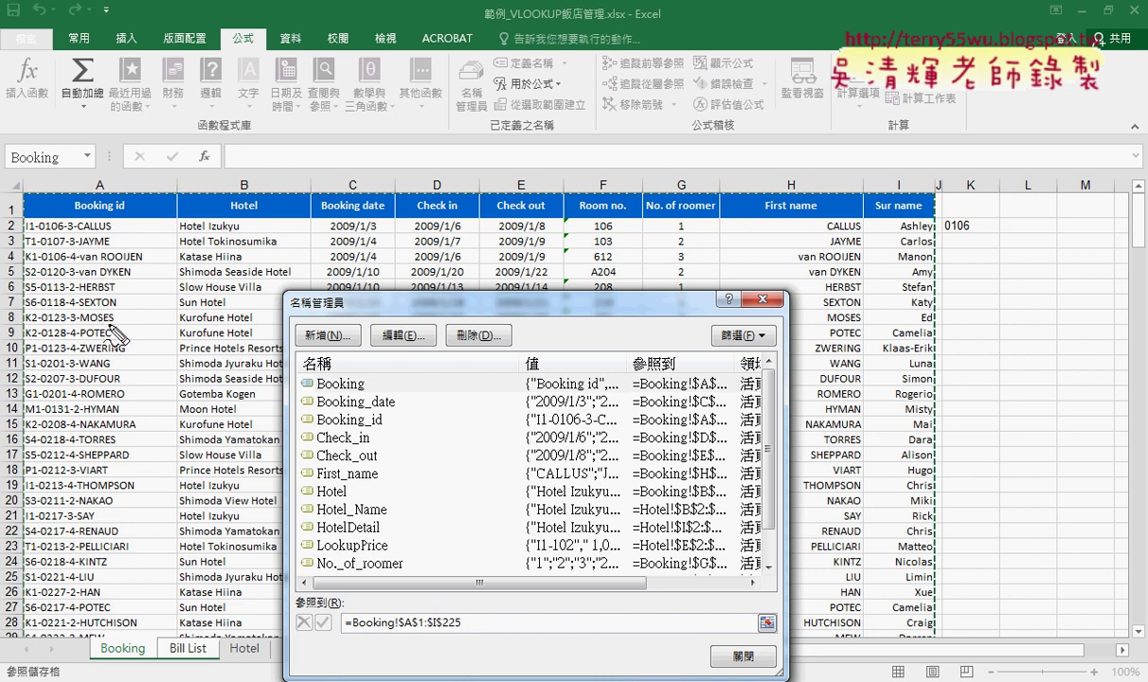
pyautogui.moveTo(122, 123); pyautogui.dragTo(121, 167)
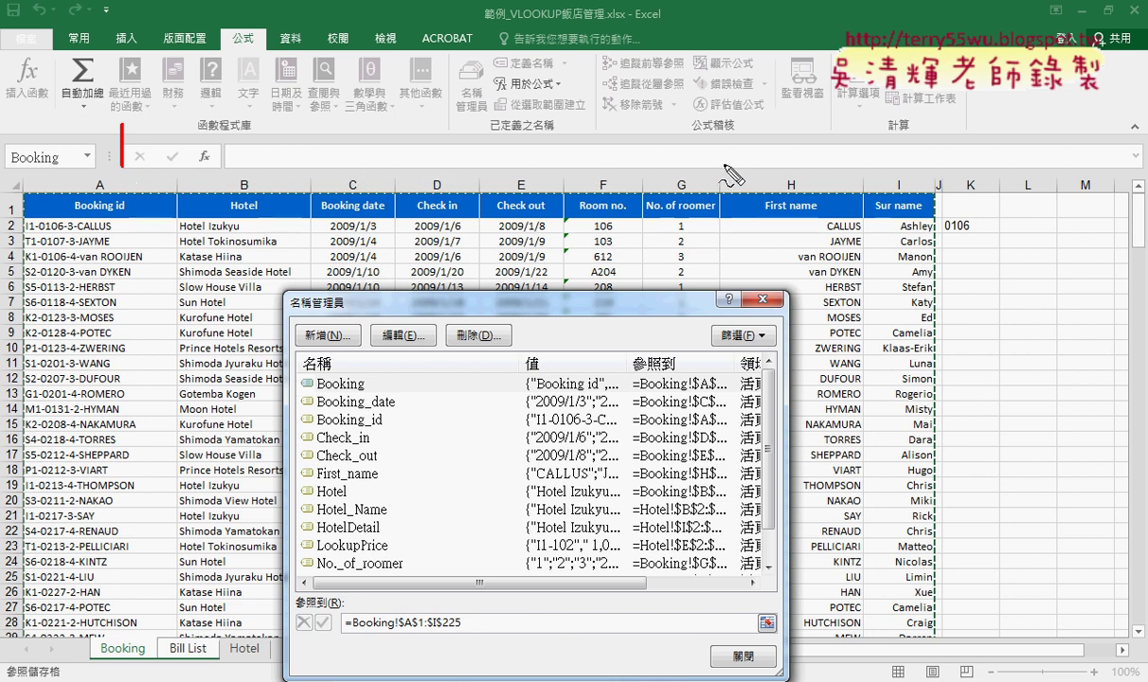
pyautogui.moveTo(786, 121); pyautogui.dragTo(782, 123)
pyautogui.moveTo(890, 120); pyautogui.dragTo(894, 161)
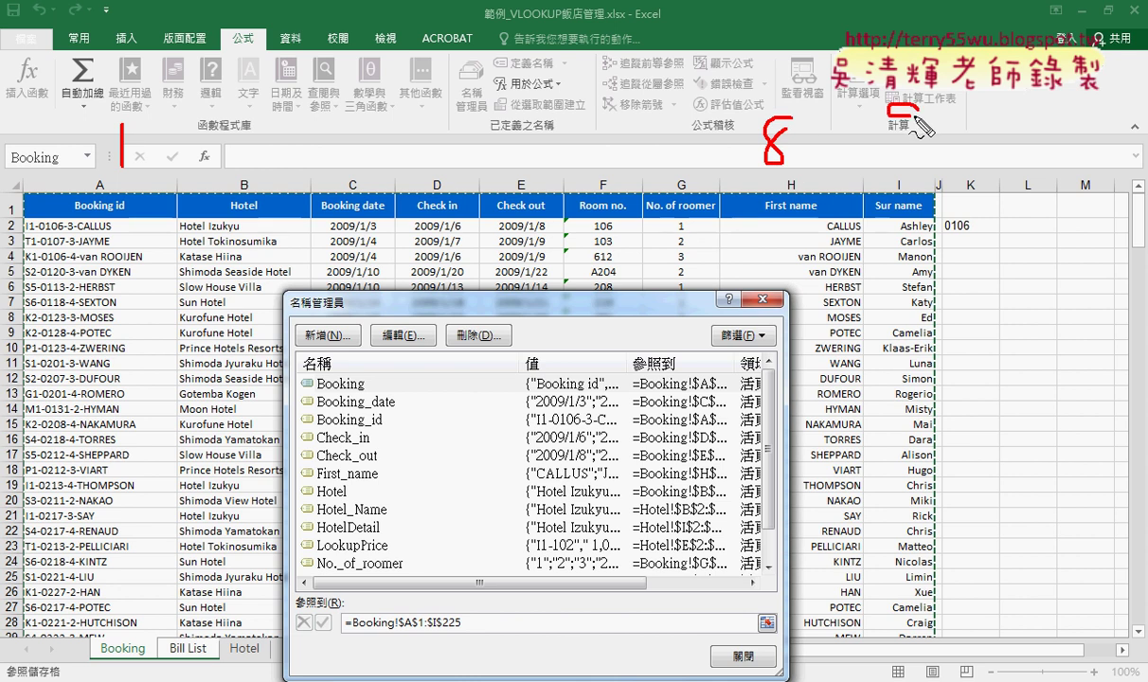
pyautogui.moveTo(803, 152); pyautogui.dragTo(834, 151)
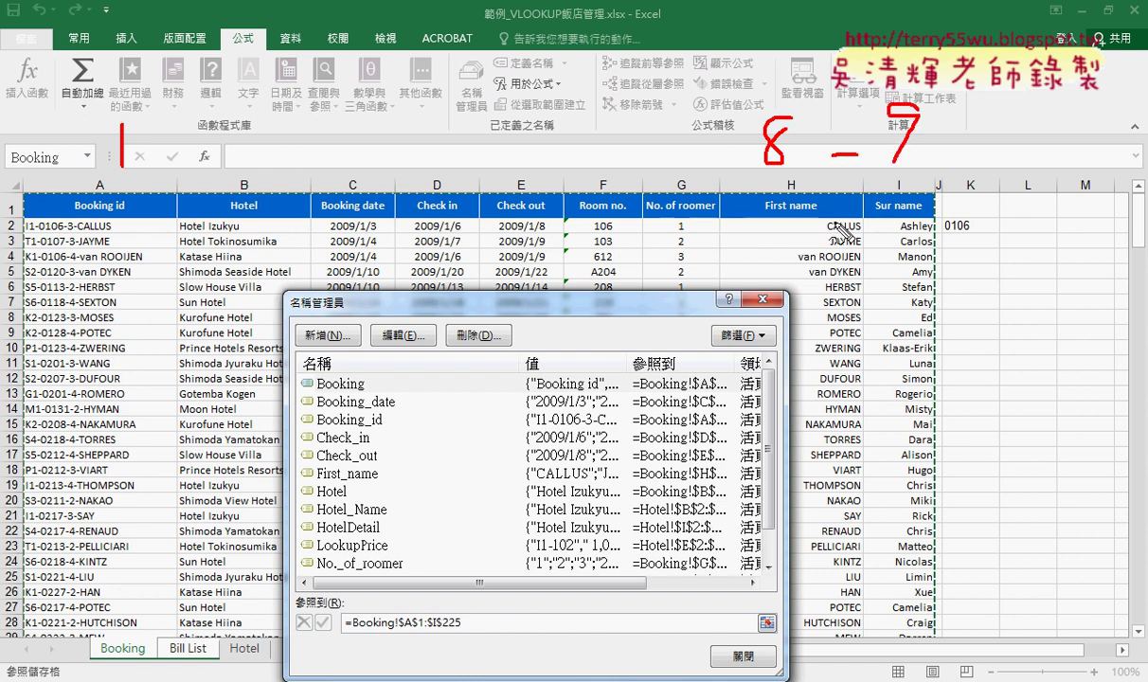
pyautogui.press('Escape')
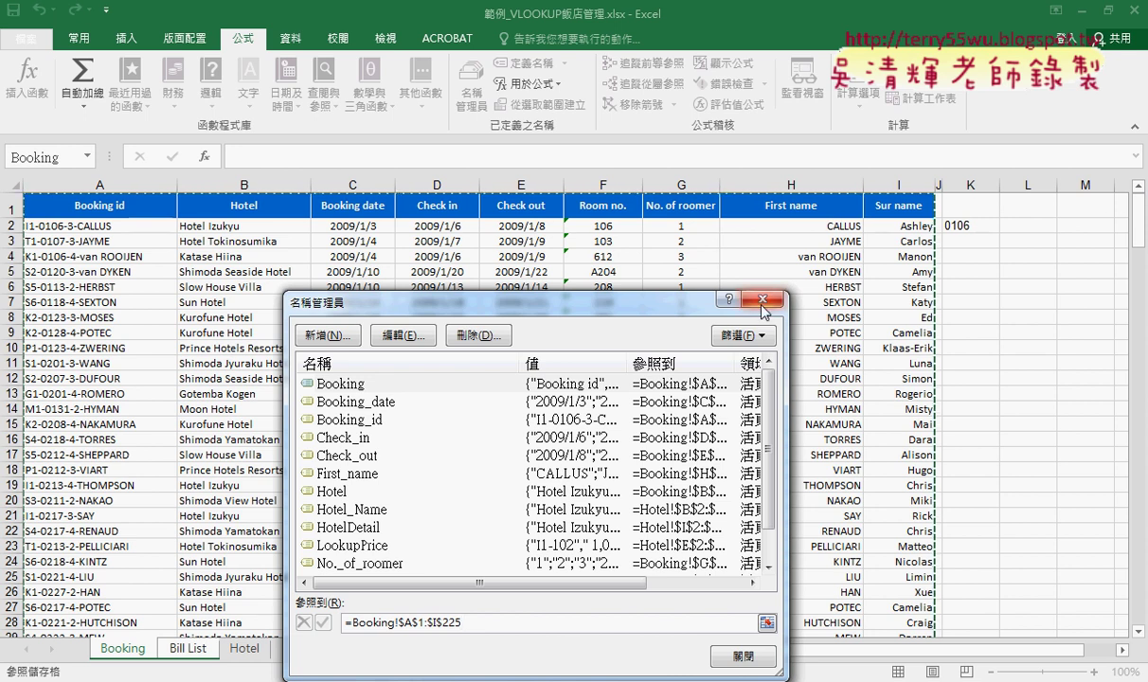
pyautogui.press('Escape')
pyautogui.click(187, 648)
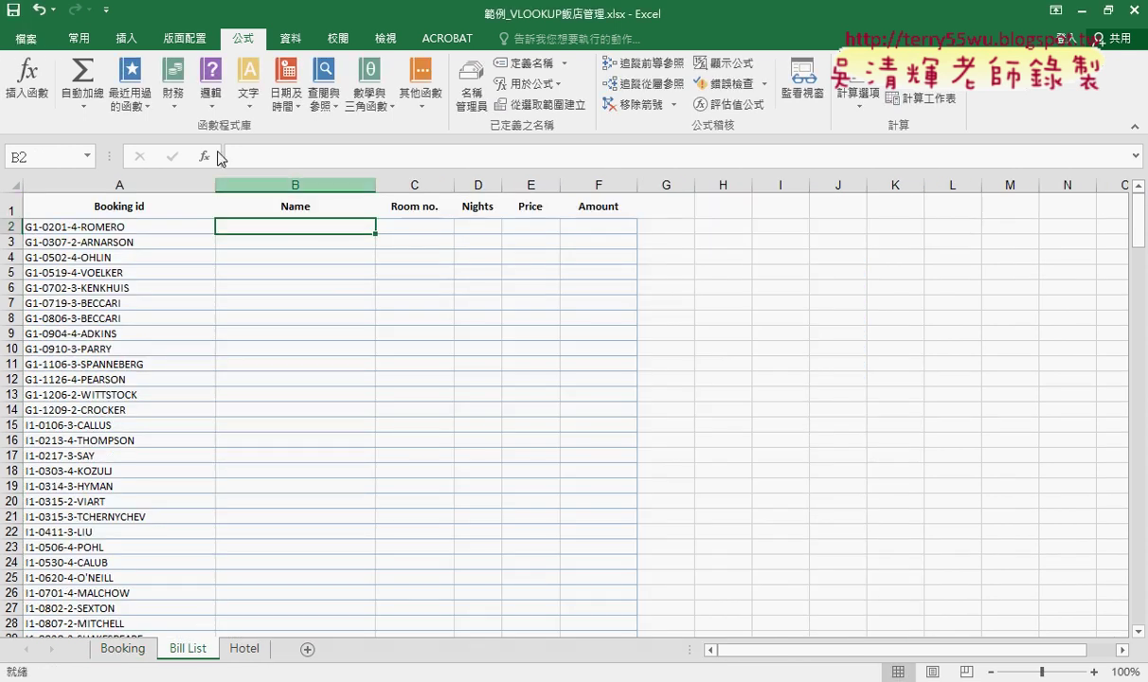
# Insert a VLOOKUP function into B2 from the Lookup & Reference category.
pyautogui.click(204, 156)
pyautogui.moveTo(590, 305); pyautogui.dragTo(723, 114)
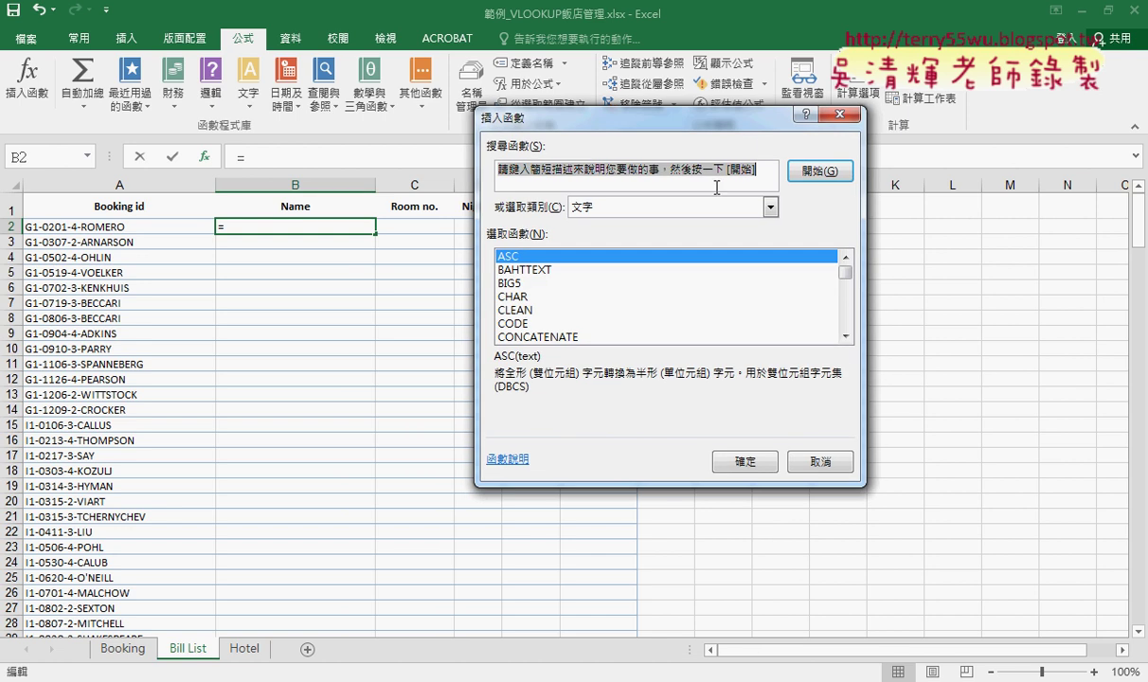
pyautogui.click(770, 207)
pyautogui.click(696, 306)
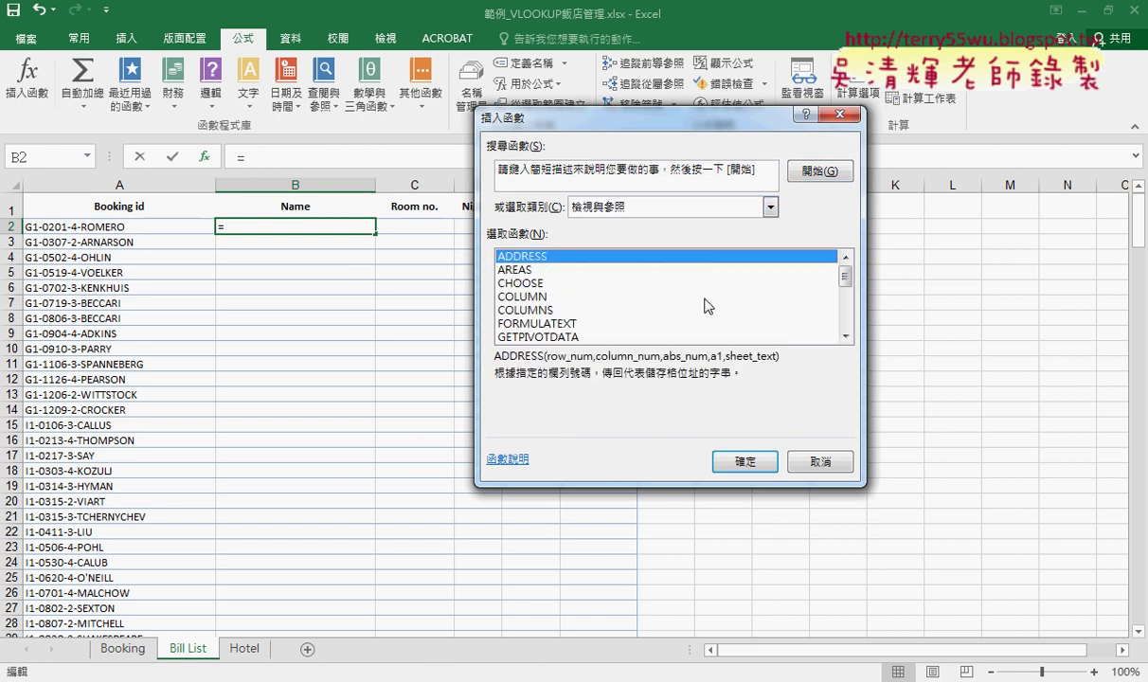
pyautogui.moveTo(845, 272); pyautogui.dragTo(844, 317)
pyautogui.click(548, 337)
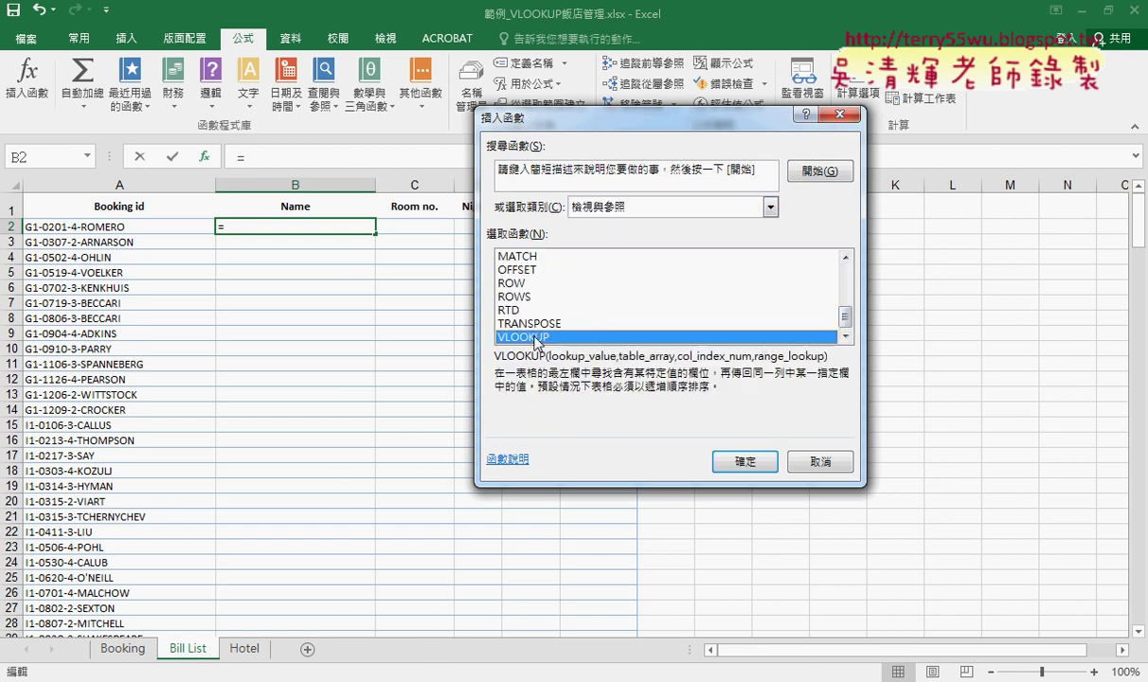
pyautogui.click(748, 464)
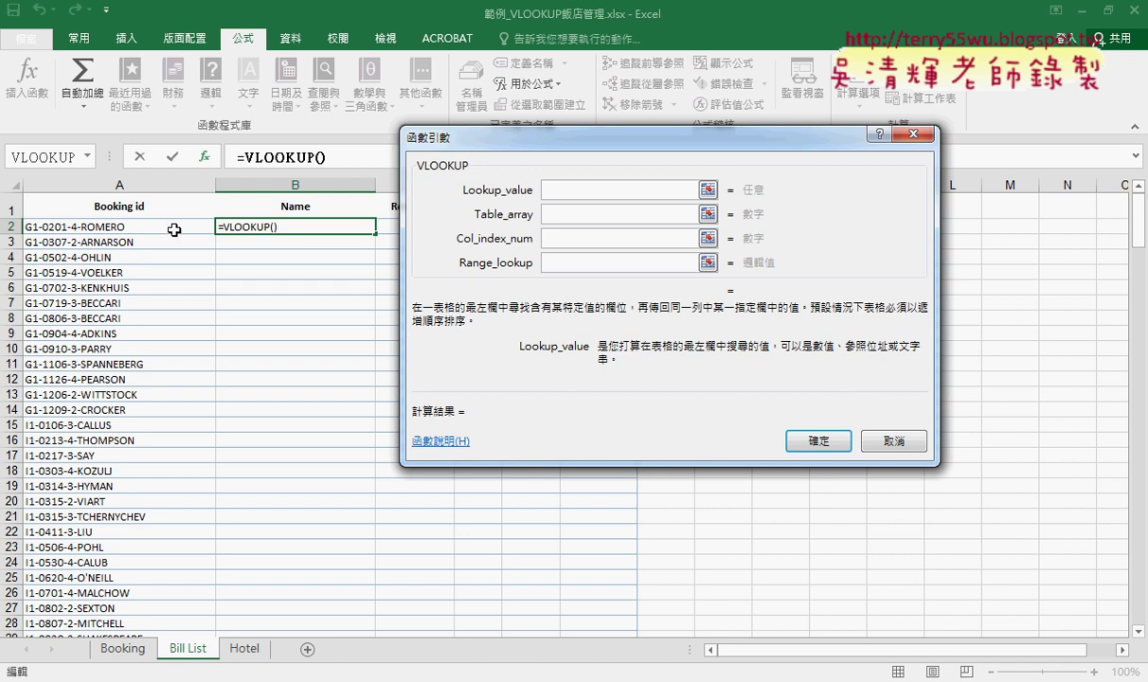
# Set VLOOKUP arguments to A2, the Booking named range, column 8 and 0, returning ROMERO.
pyautogui.click(174, 230)
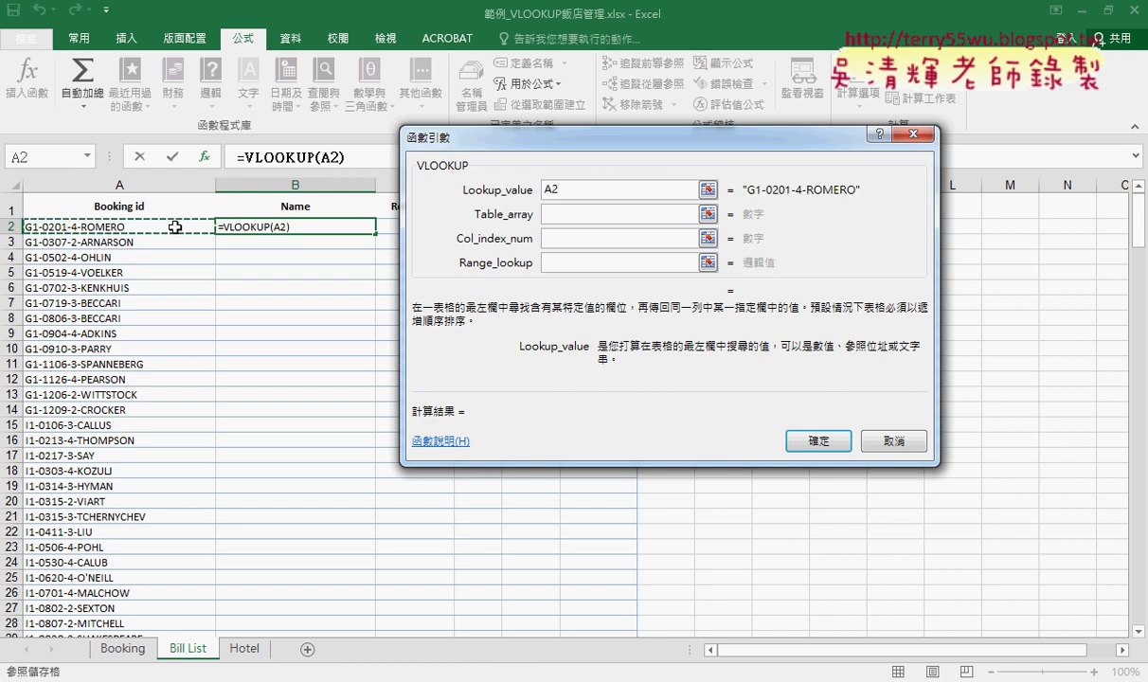
pyautogui.click(573, 215)
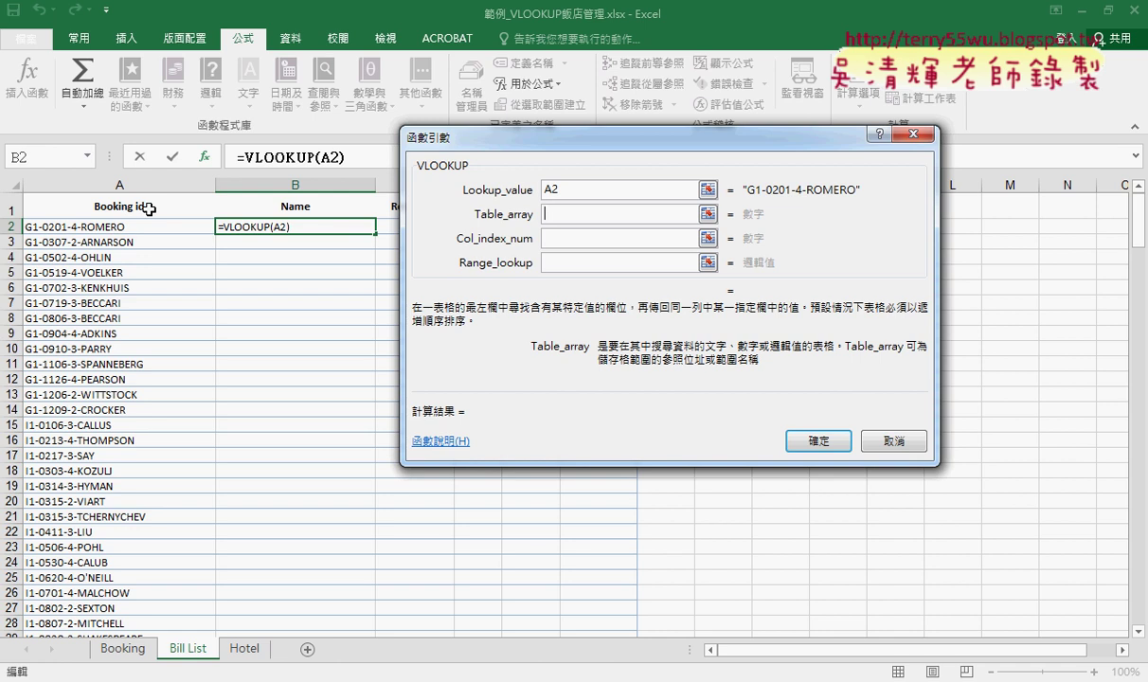
pyautogui.press('F3')
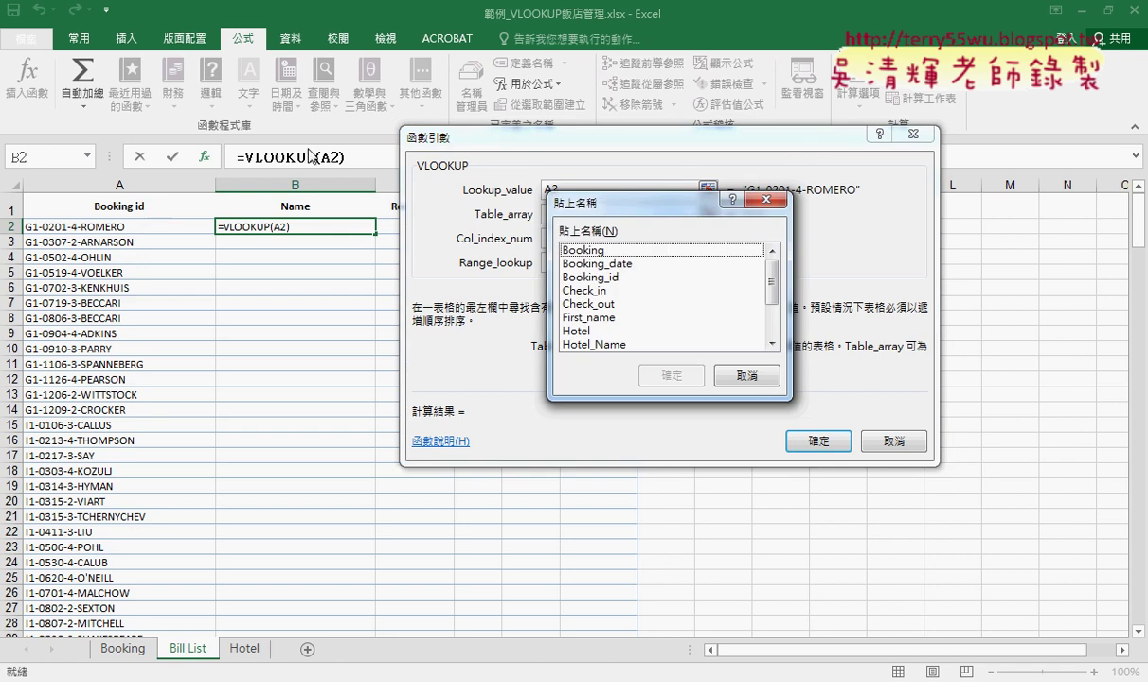
pyautogui.click(612, 253)
pyautogui.doubleClick(613, 251)
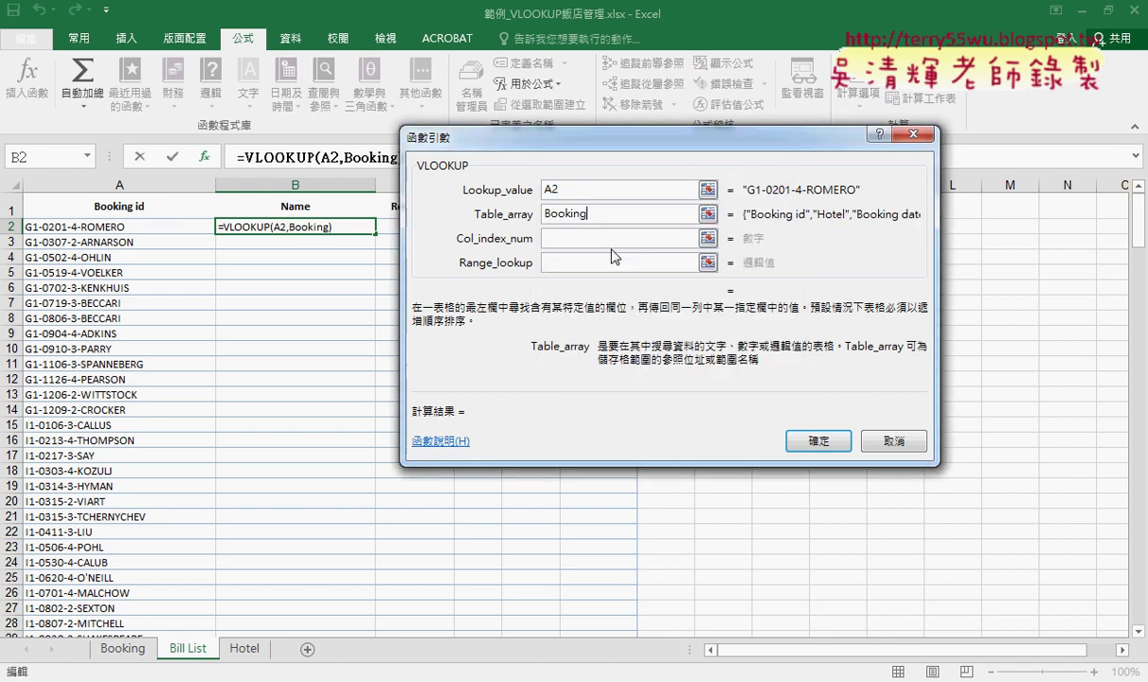
pyautogui.click(563, 242)
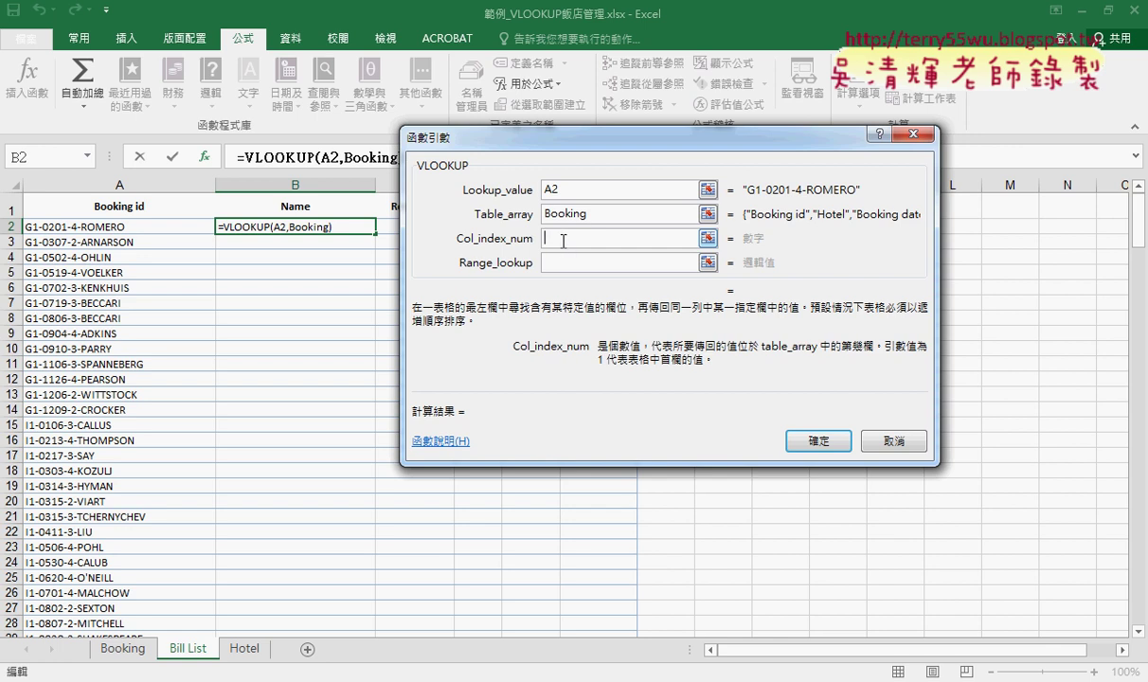
pyautogui.write('8')
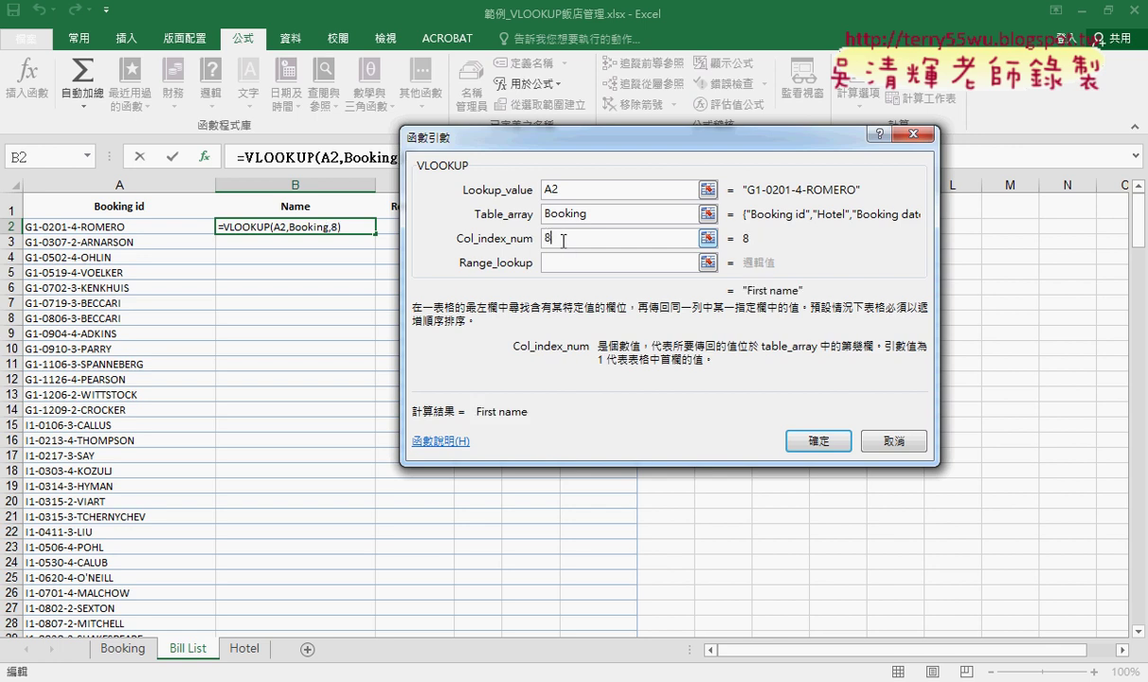
pyautogui.click(566, 266)
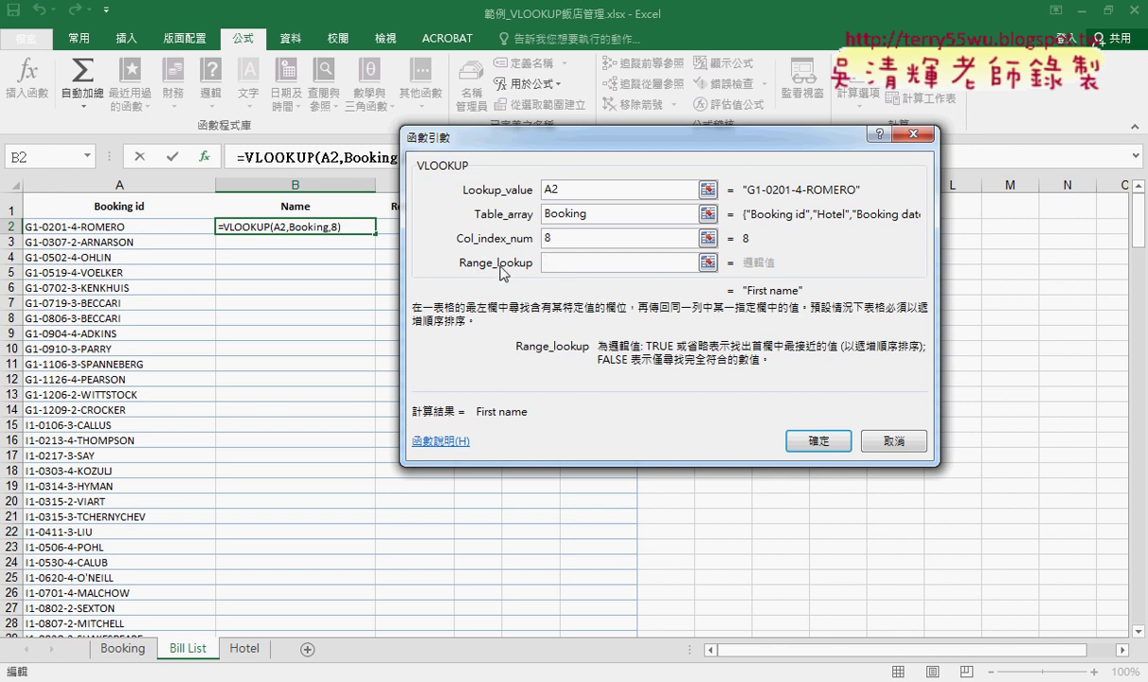
pyautogui.write('0')
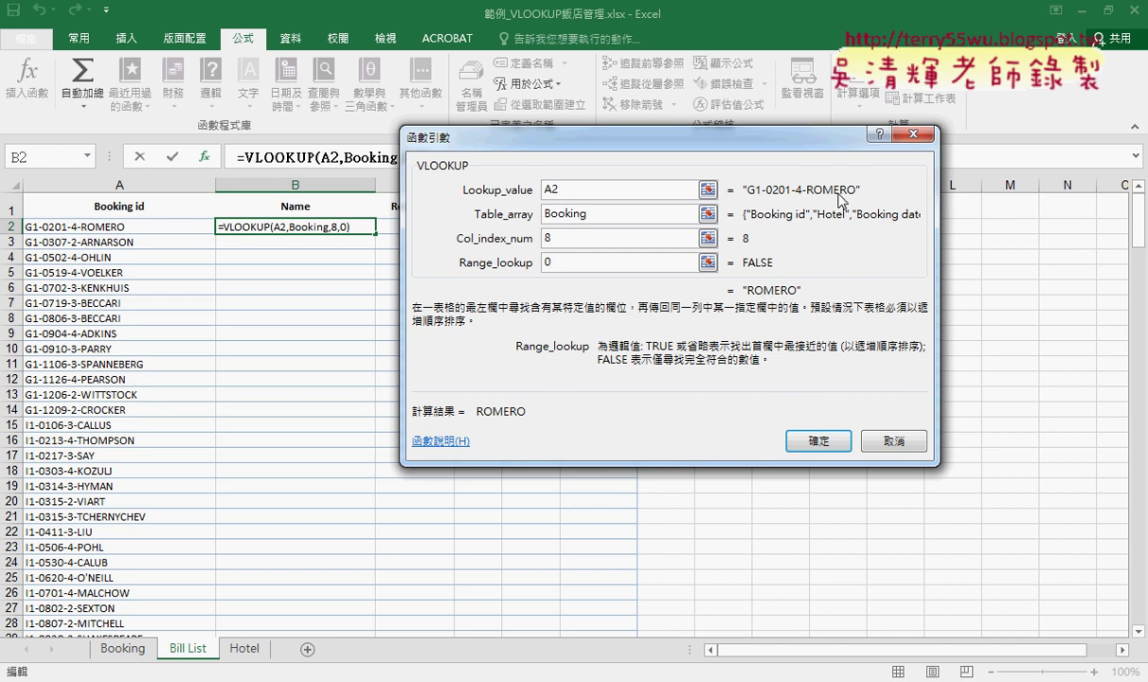
pyautogui.click(816, 440)
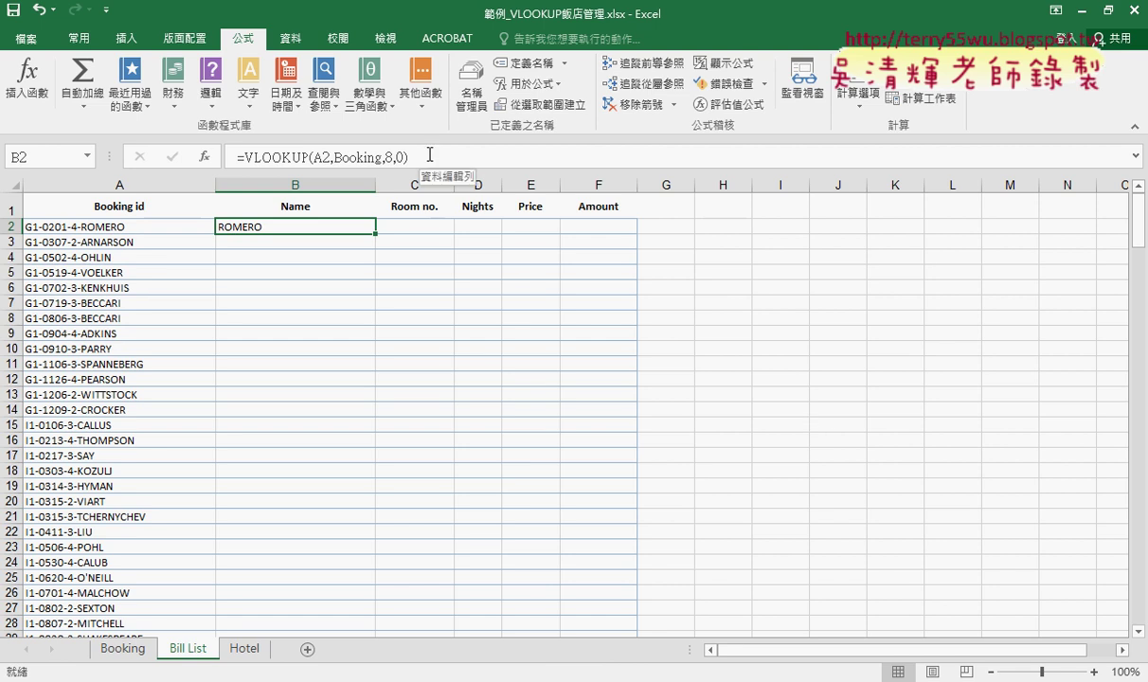
# Check the First name and Sur name columns on the Booking sheet, then return to Bill List.
pyautogui.click(123, 647)
pyautogui.click(797, 185)
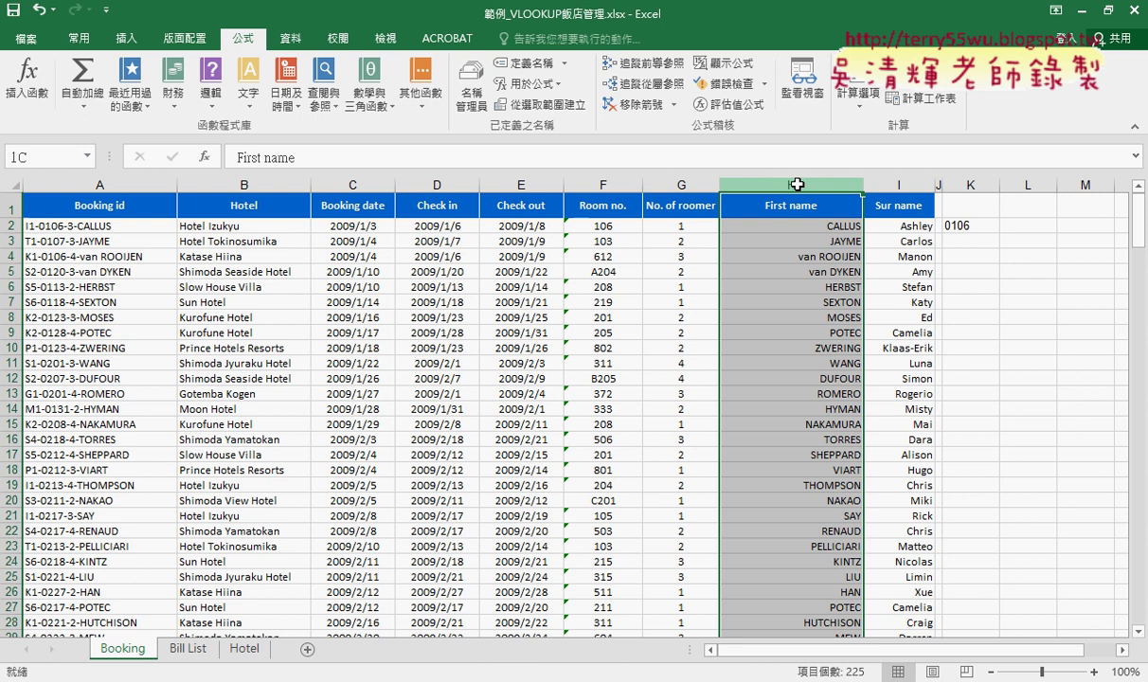
pyautogui.click(895, 184)
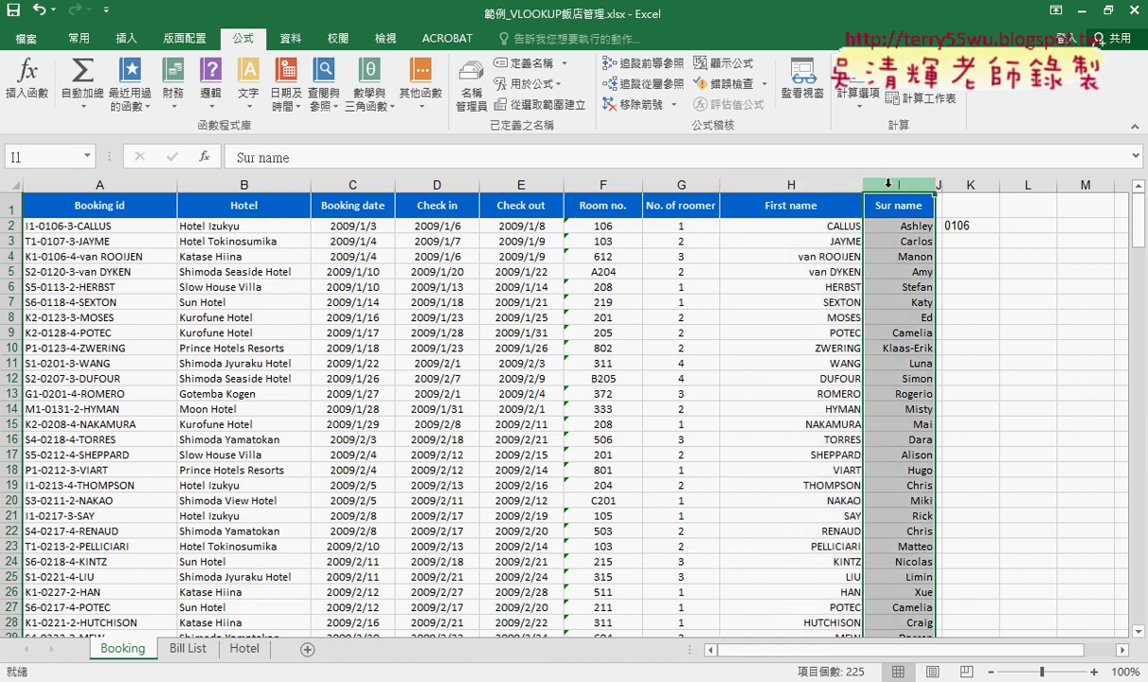
pyautogui.click(827, 185)
pyautogui.click(898, 185)
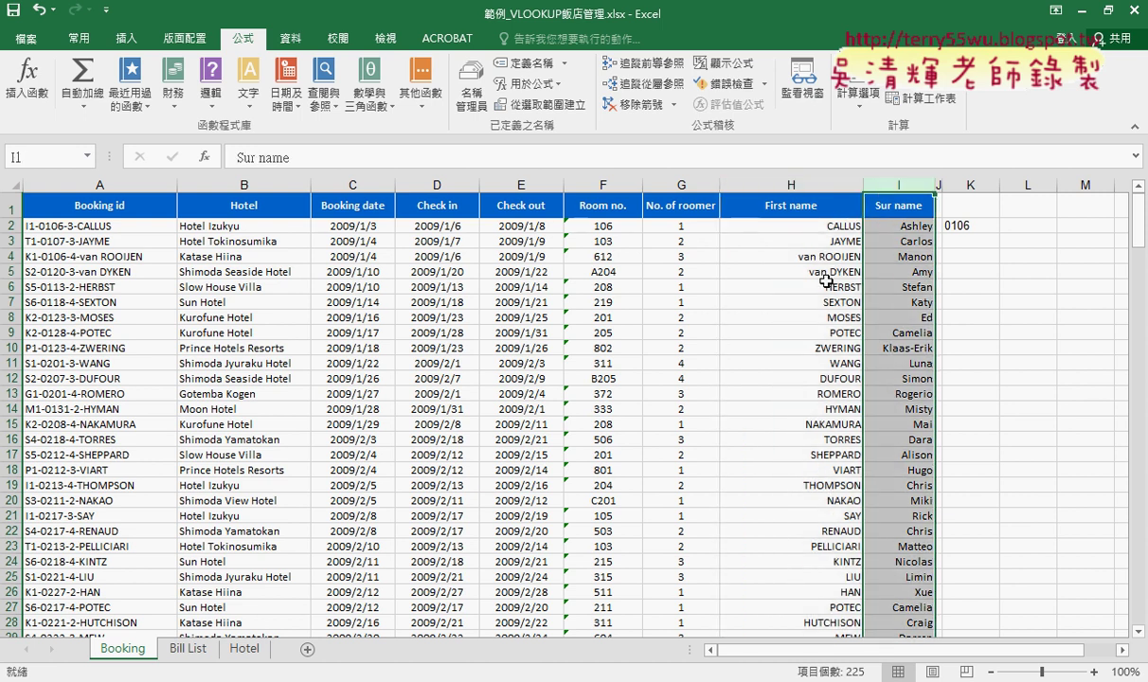
pyautogui.click(187, 647)
pyautogui.click(441, 161)
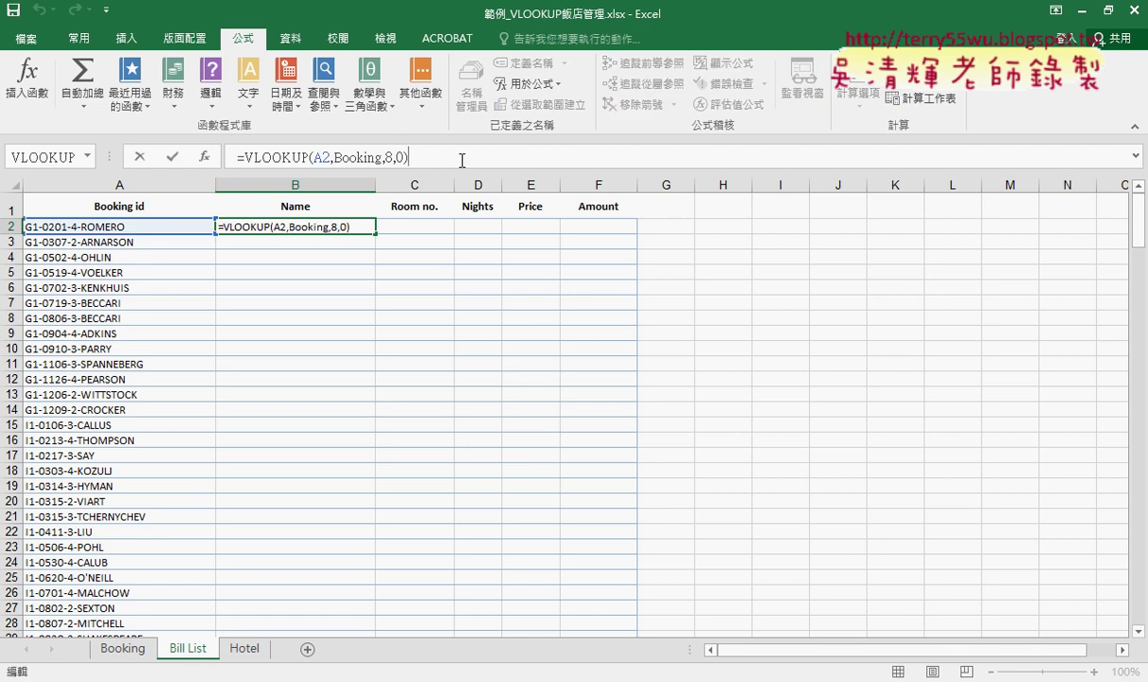
pyautogui.write('&')
pyautogui.write('&')
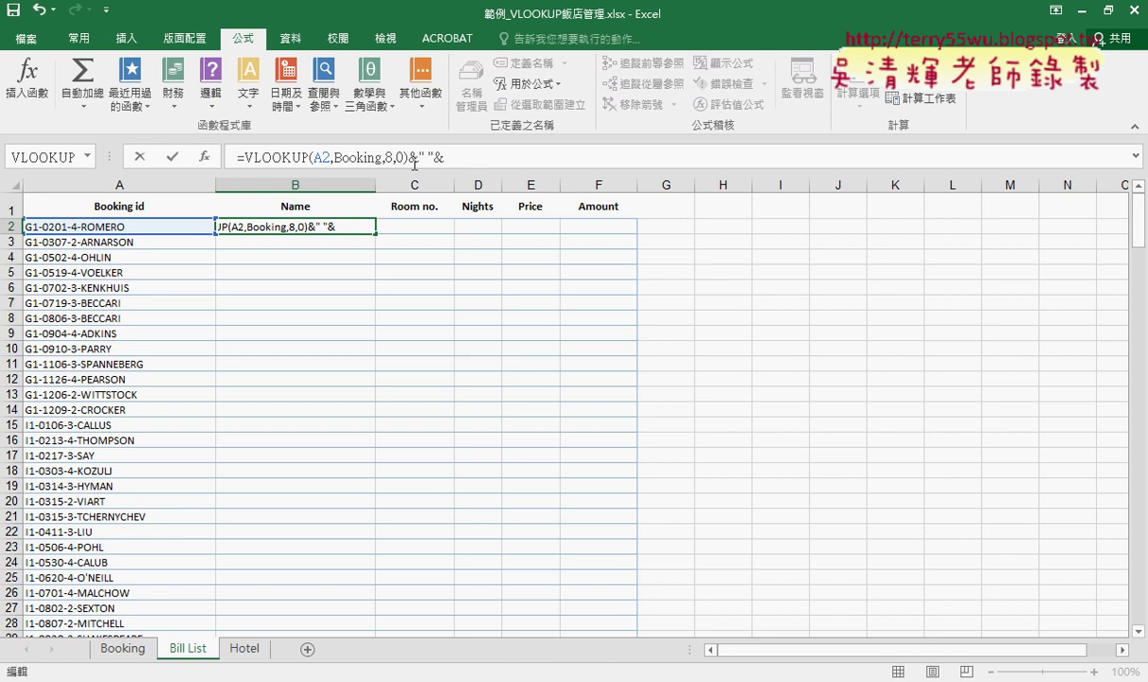
pyautogui.moveTo(407, 157); pyautogui.dragTo(247, 163)
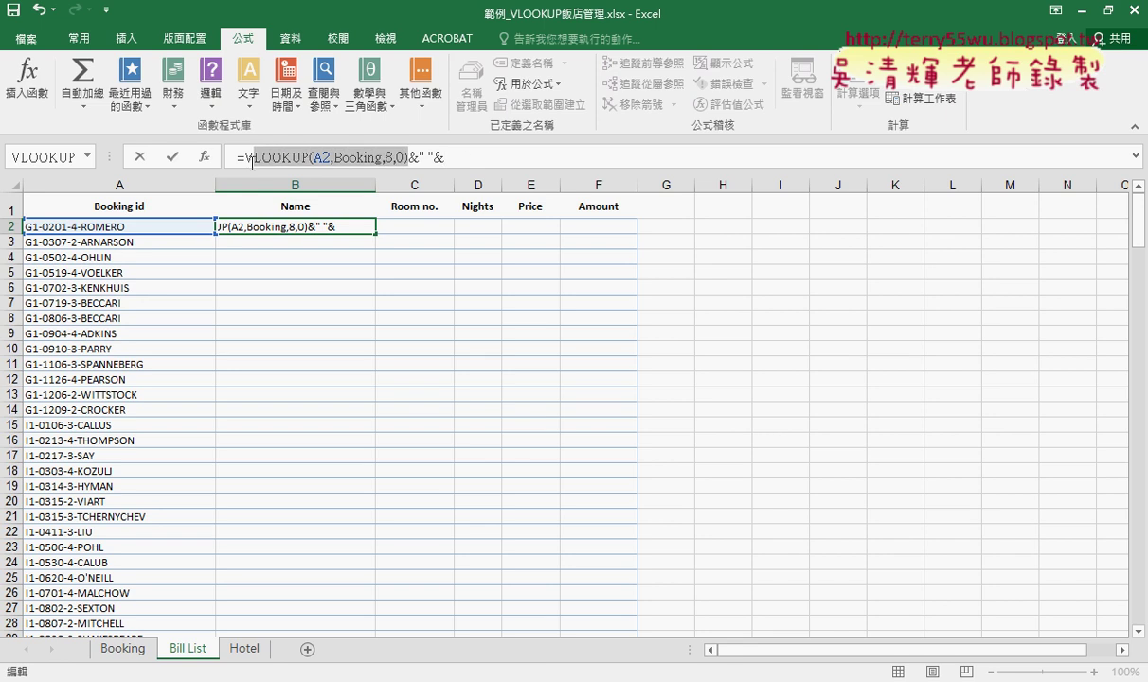
pyautogui.rightClick(356, 157)
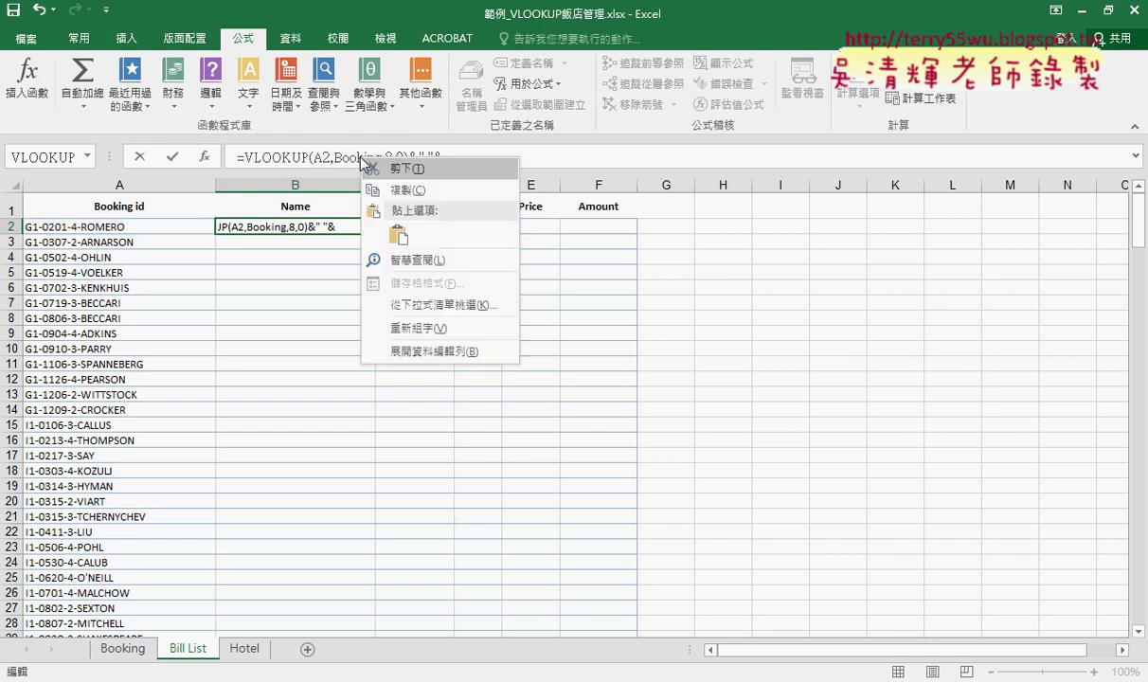
pyautogui.click(364, 182)
pyautogui.click(473, 158)
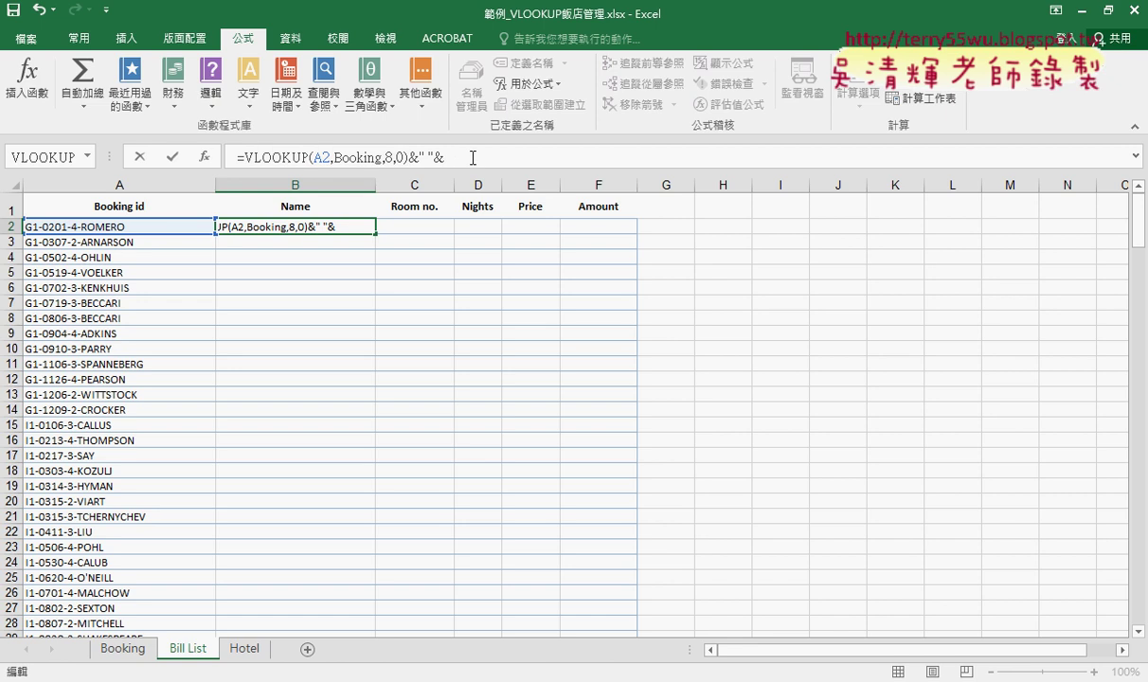
pyautogui.rightClick(472, 157)
pyautogui.click(482, 227)
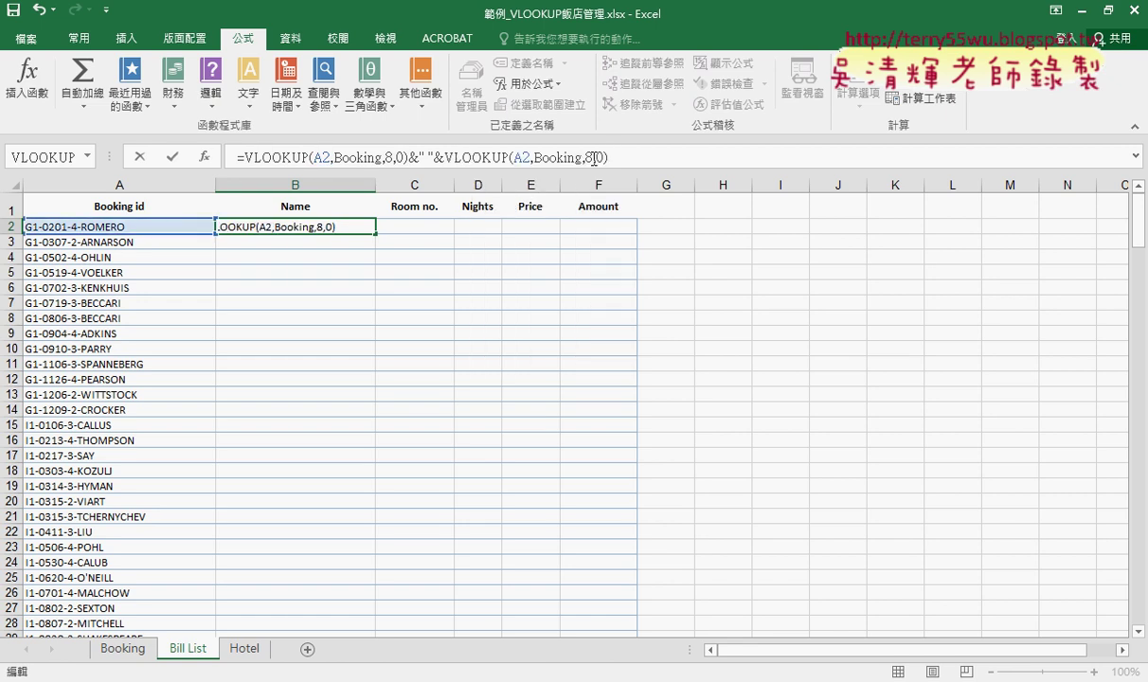
pyautogui.doubleClick(589, 157)
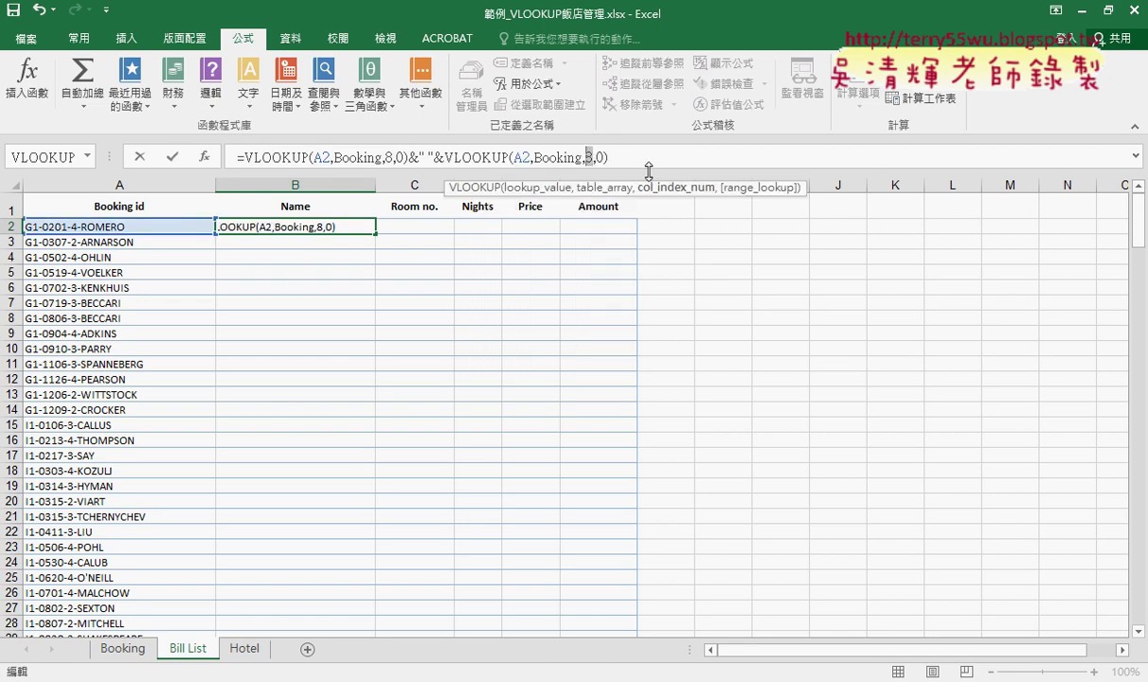
pyautogui.write('9')
pyautogui.click(173, 158)
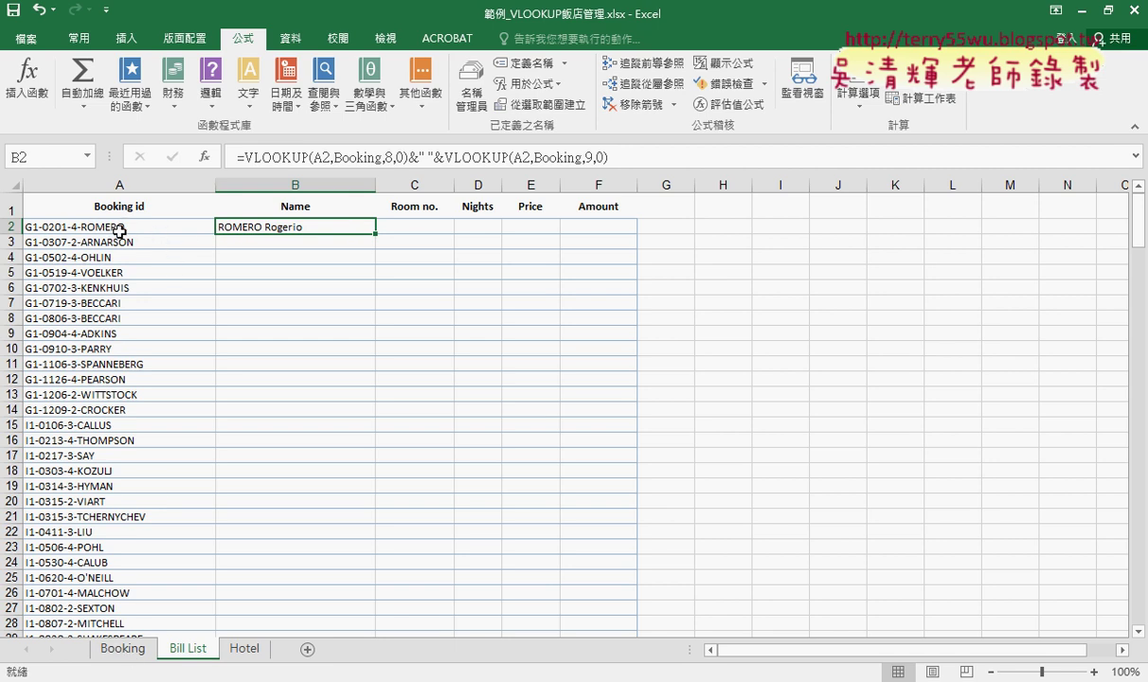
pyautogui.doubleClick(375, 233)
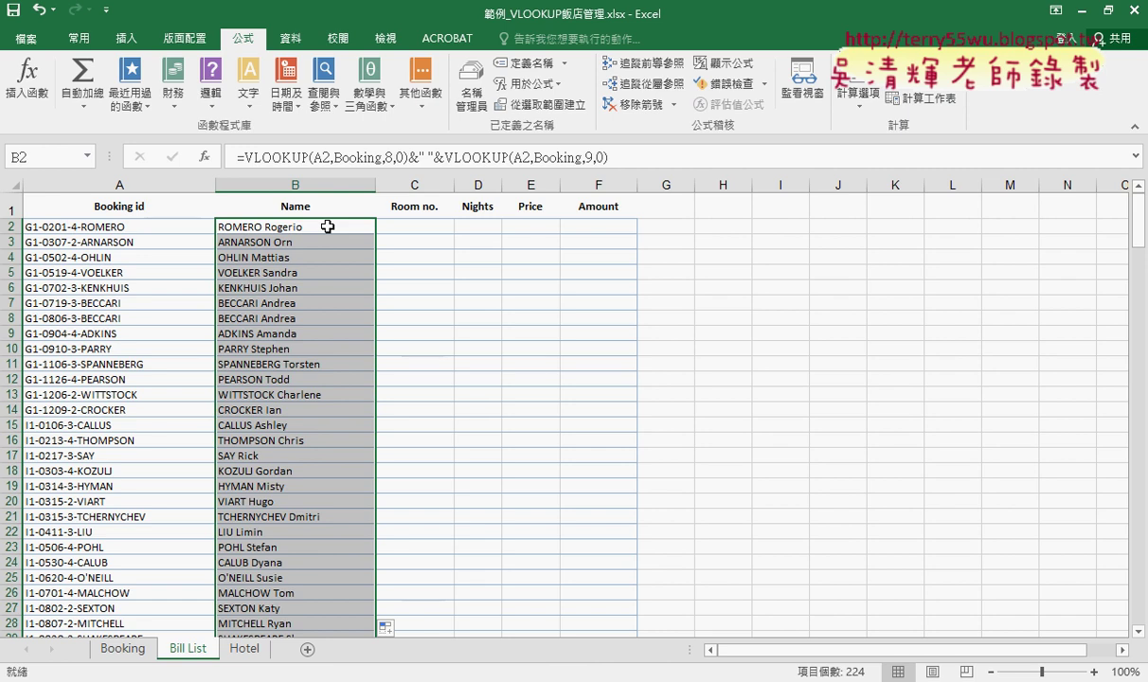
pyautogui.click(417, 228)
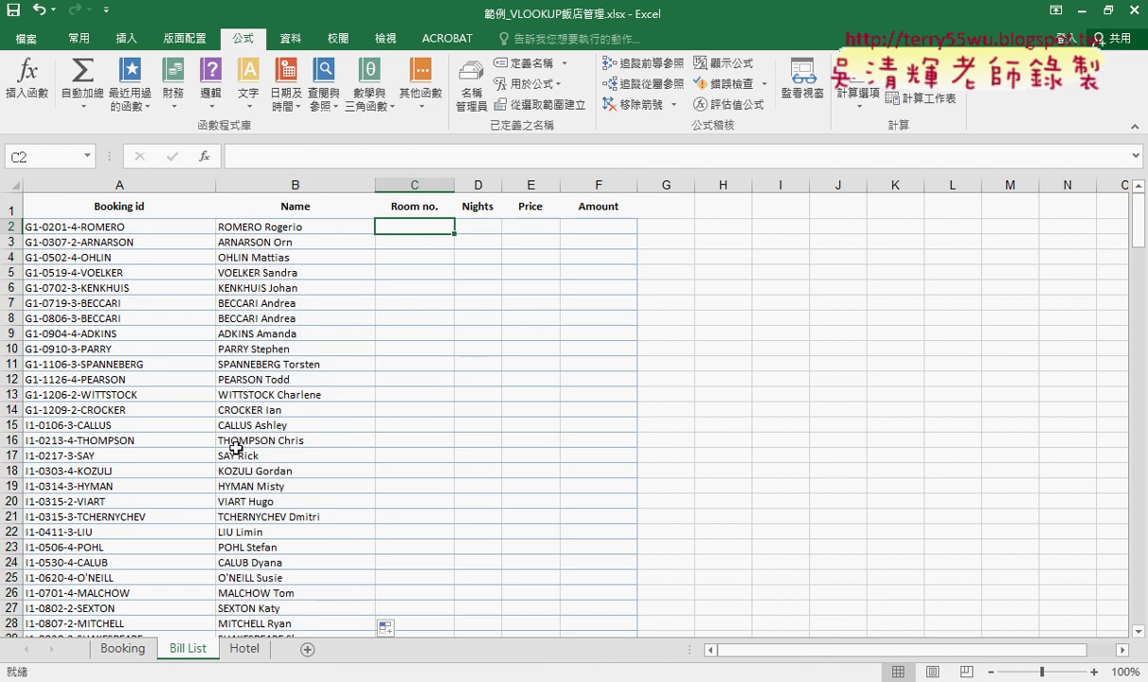
# Inspect the Booking sheet's Room no. column (106 in F2) and A2 id formula, then return to Bill List.
pyautogui.click(123, 650)
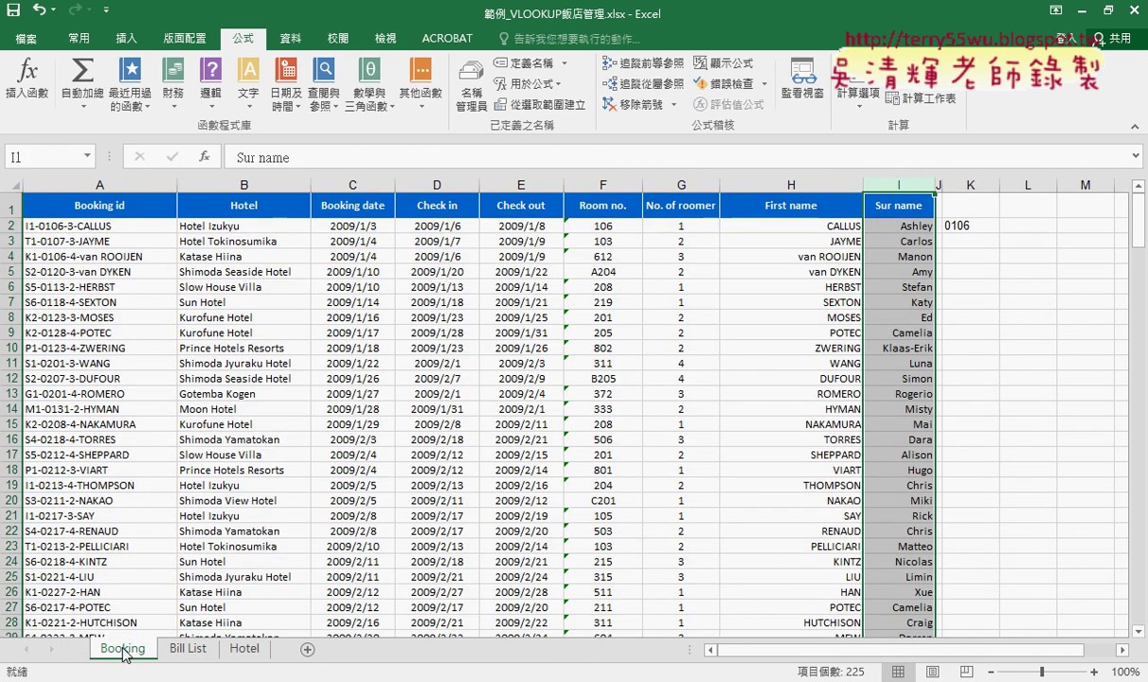
pyautogui.click(628, 180)
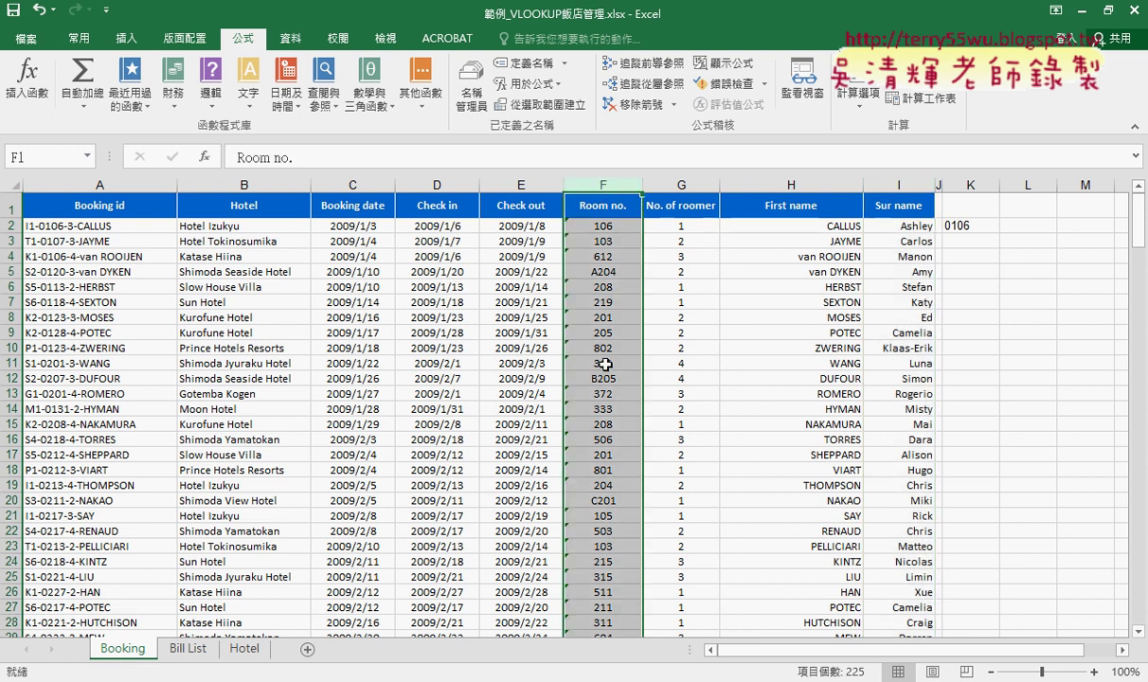
pyautogui.click(128, 230)
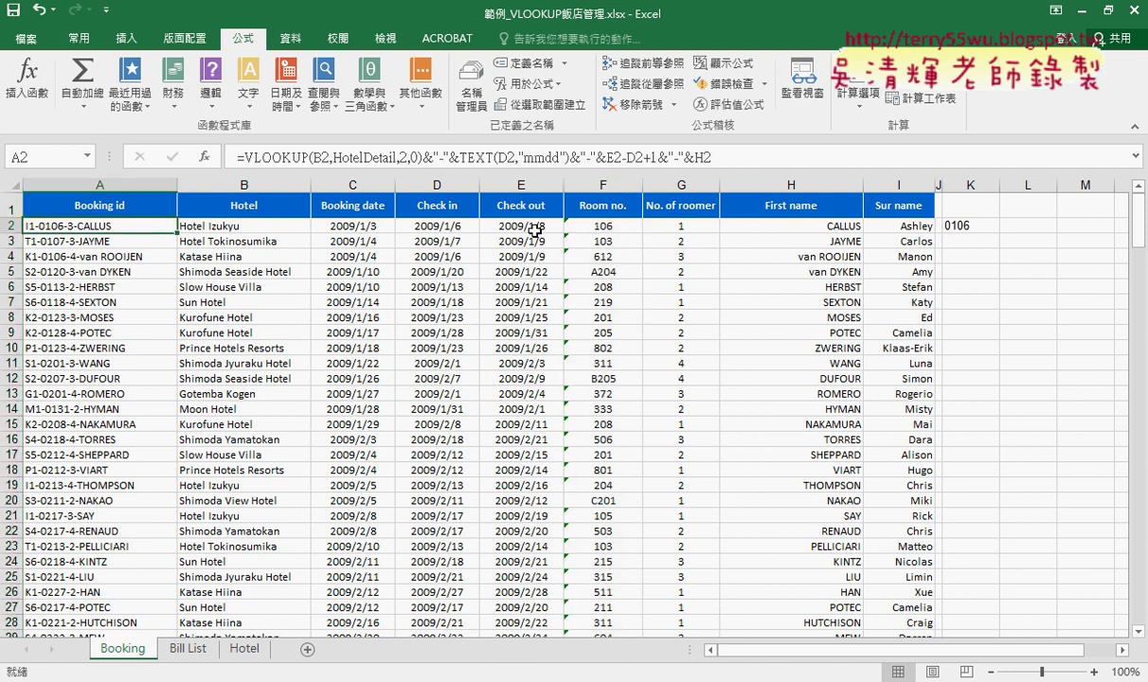
pyautogui.click(607, 228)
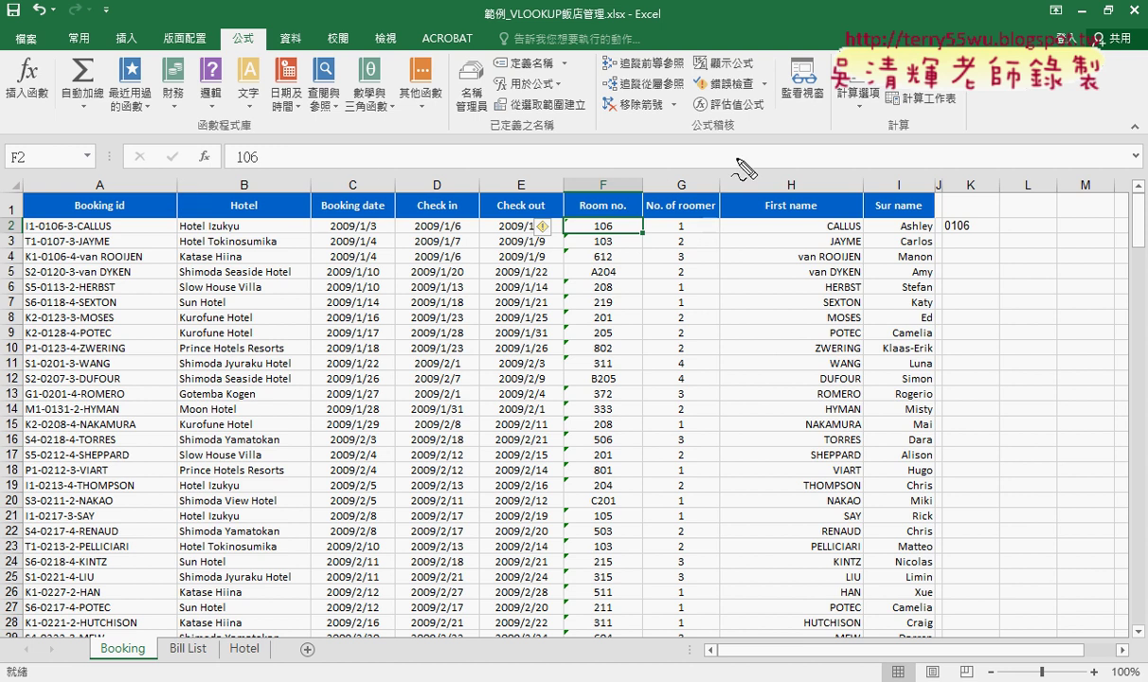
pyautogui.moveTo(811, 135); pyautogui.dragTo(806, 139)
pyautogui.moveTo(895, 122); pyautogui.dragTo(864, 181)
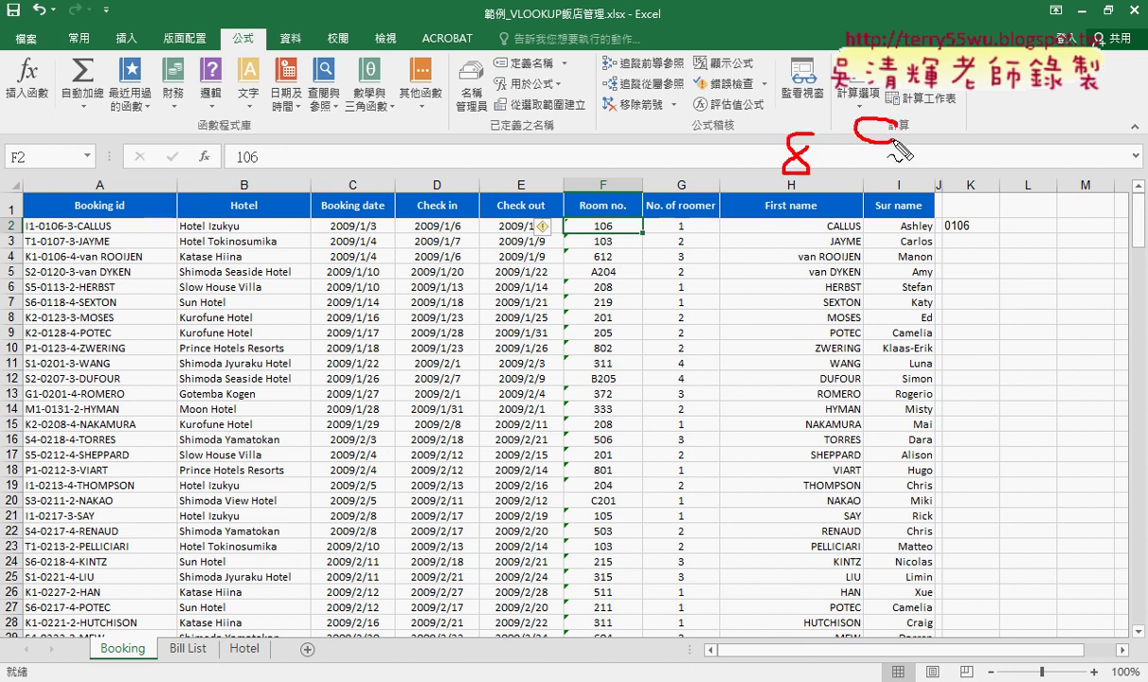
pyautogui.moveTo(616, 109)
pyautogui.mouseDown()
pyautogui.moveTo(594, 155)
pyautogui.moveTo(626, 174)
pyautogui.mouseUp()
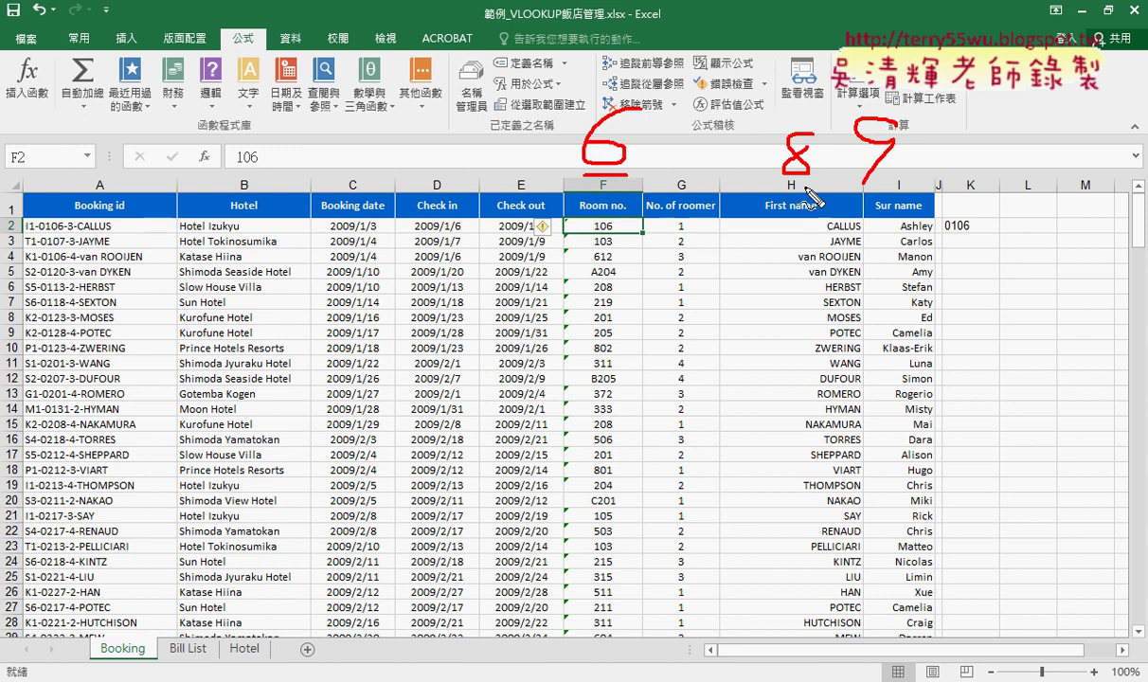
pyautogui.moveTo(784, 180); pyautogui.dragTo(813, 180)
pyautogui.moveTo(606, 215)
pyautogui.mouseDown()
pyautogui.moveTo(582, 232)
pyautogui.moveTo(631, 217)
pyautogui.mouseUp()
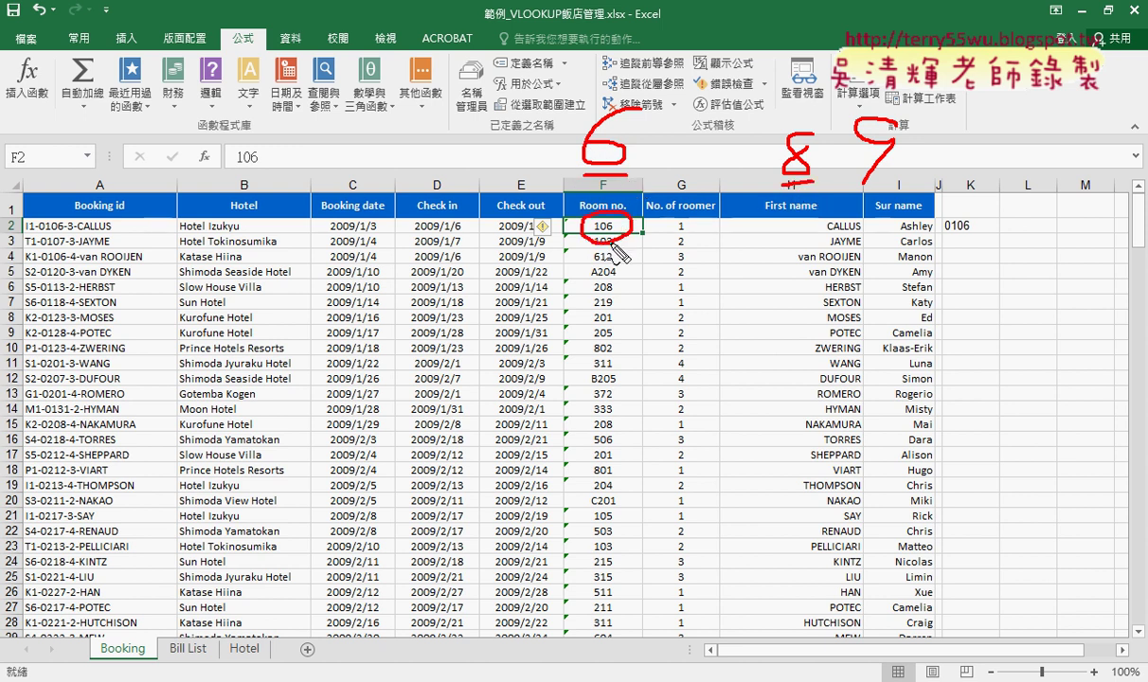
pyautogui.moveTo(586, 168); pyautogui.dragTo(638, 168)
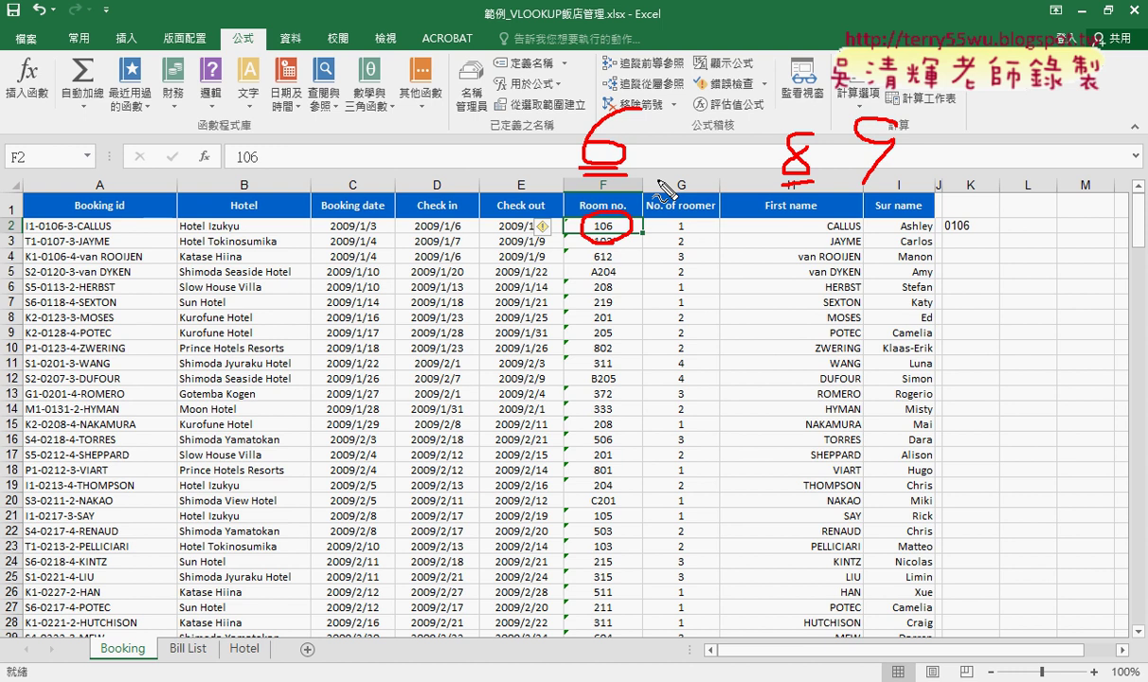
pyautogui.press('Escape')
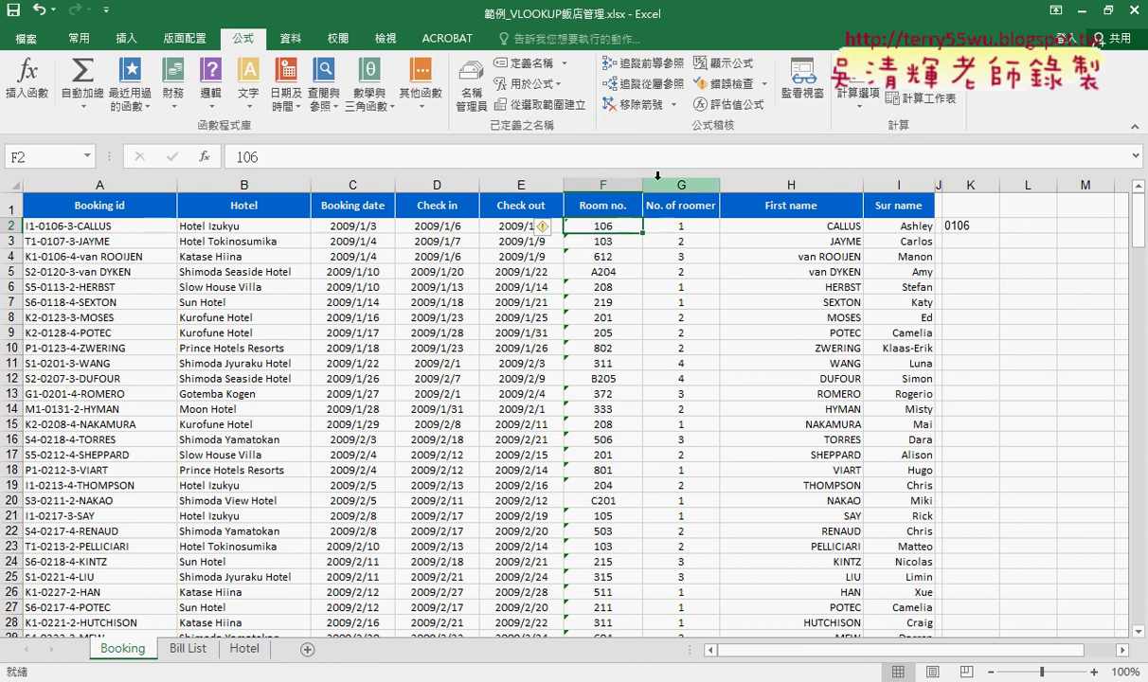
pyautogui.click(188, 647)
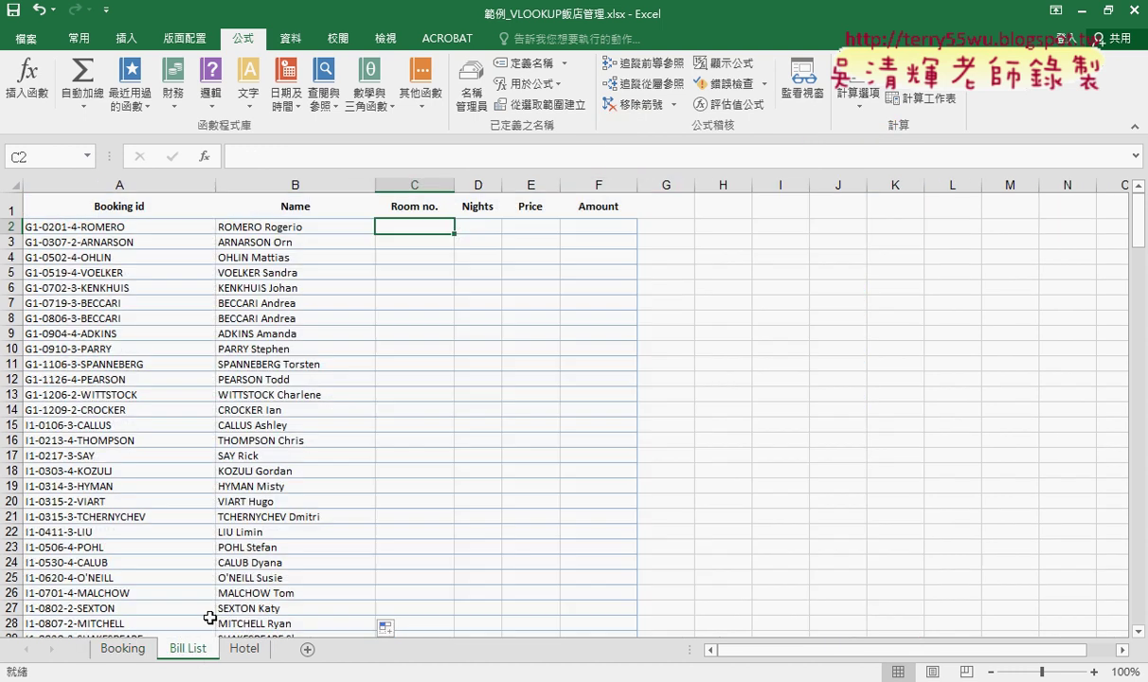
# Put =VLOOKUP(A2,Booking,6,0) in C2 and fill it down the Room no. column, starting 372.
pyautogui.click(315, 227)
pyautogui.moveTo(413, 155); pyautogui.dragTo(233, 155)
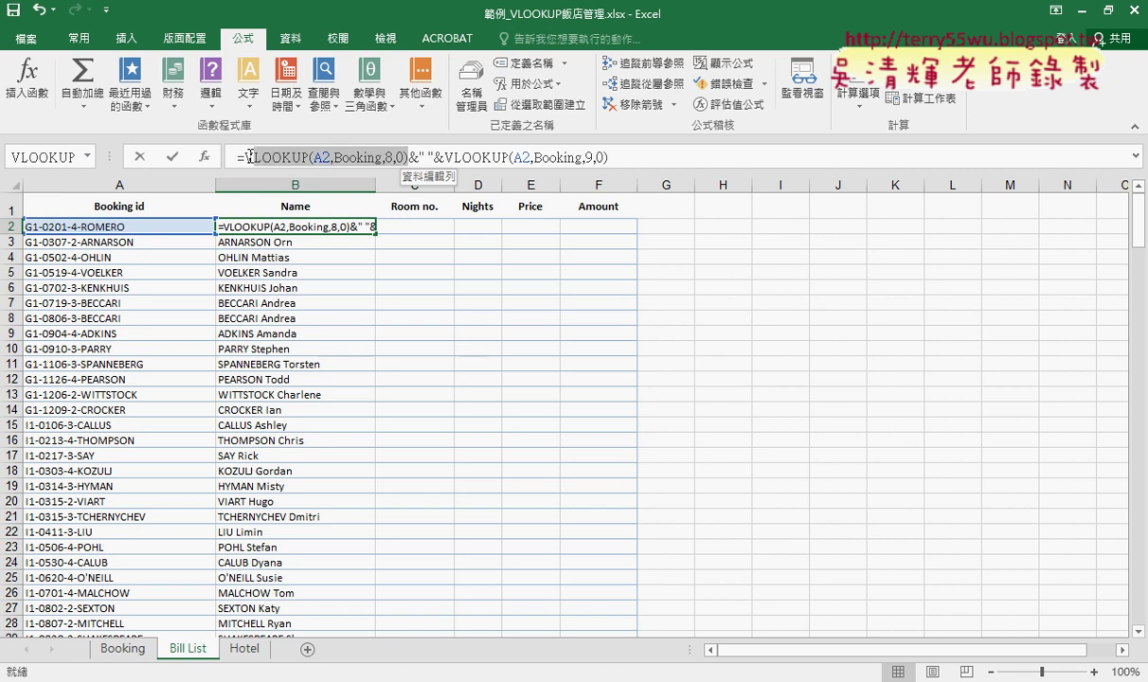
pyautogui.rightClick(278, 161)
pyautogui.click(317, 189)
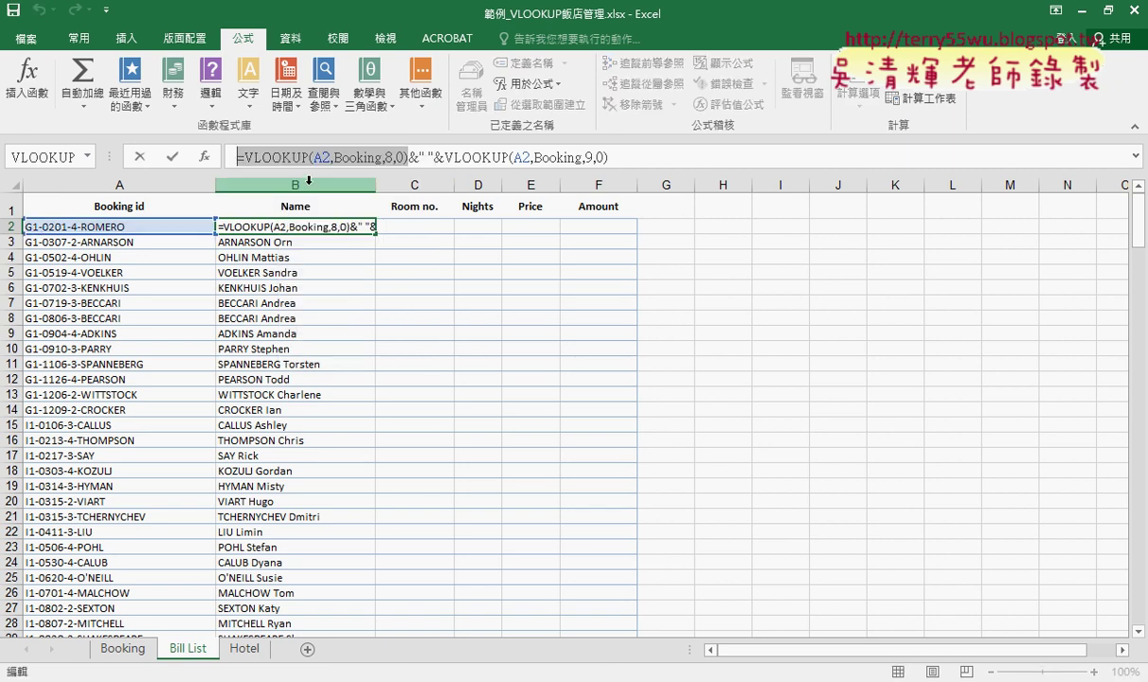
pyautogui.click(172, 156)
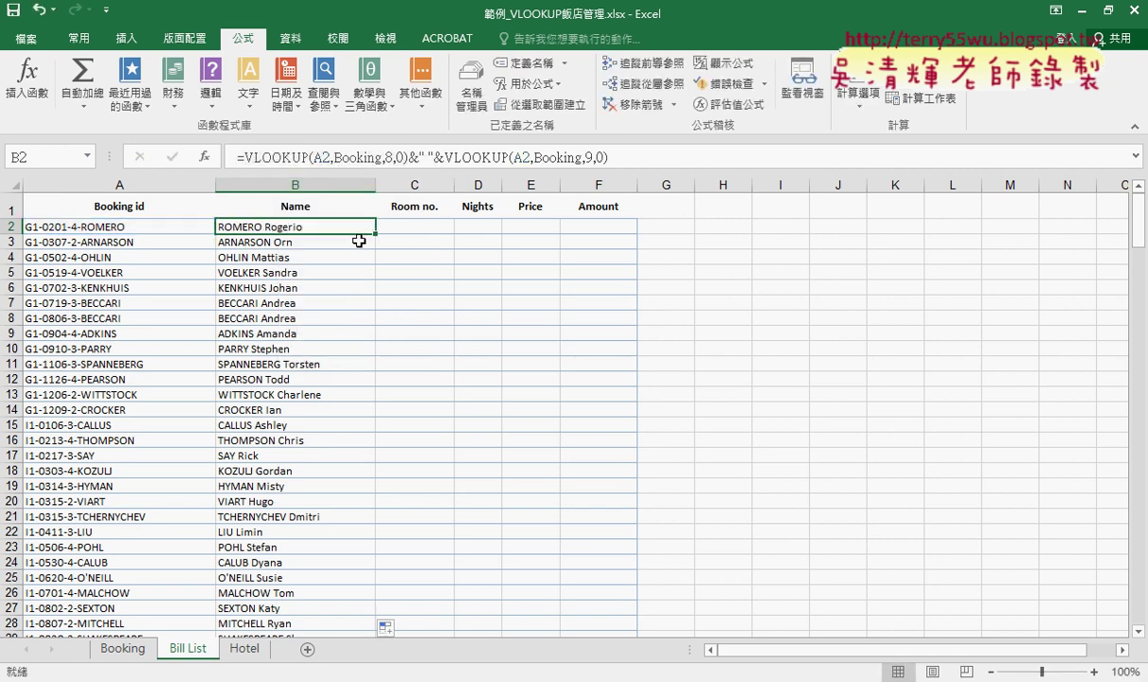
pyautogui.click(402, 225)
pyautogui.rightClick(270, 154)
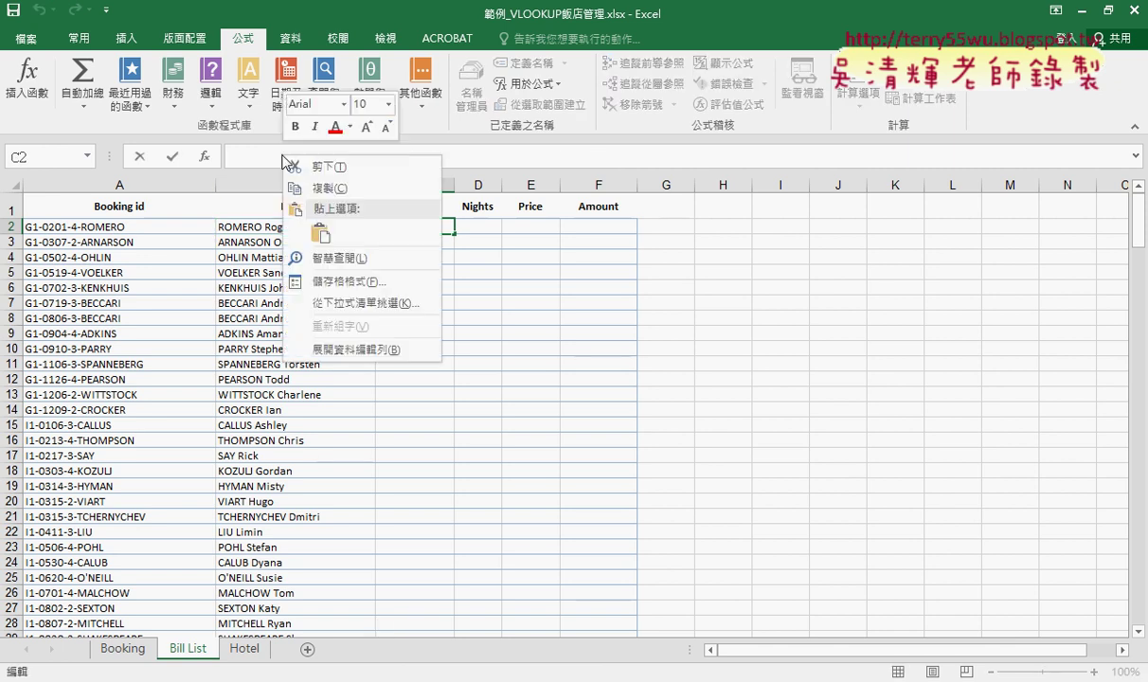
pyautogui.click(317, 229)
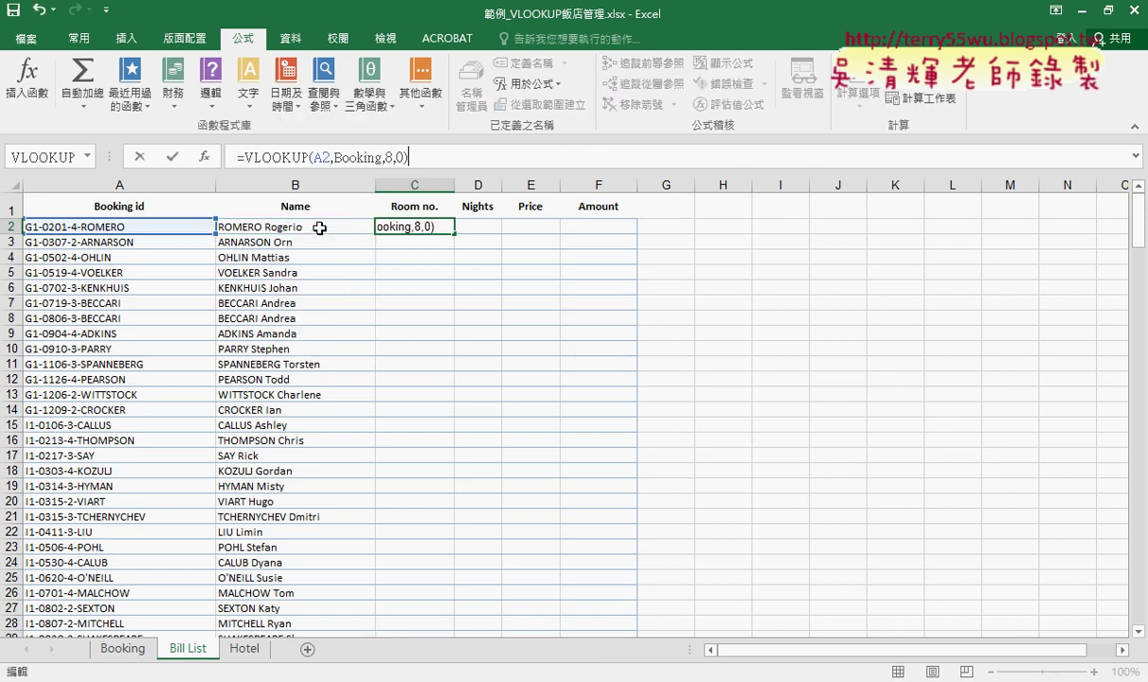
pyautogui.doubleClick(387, 157)
pyautogui.write('6')
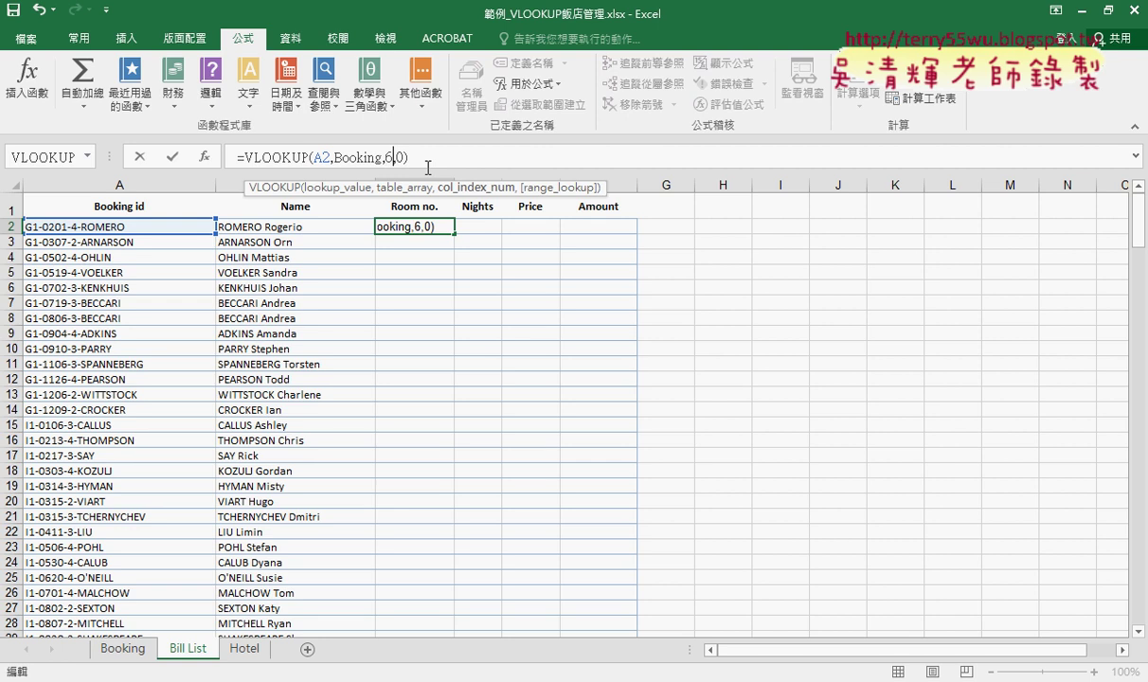
pyautogui.click(173, 158)
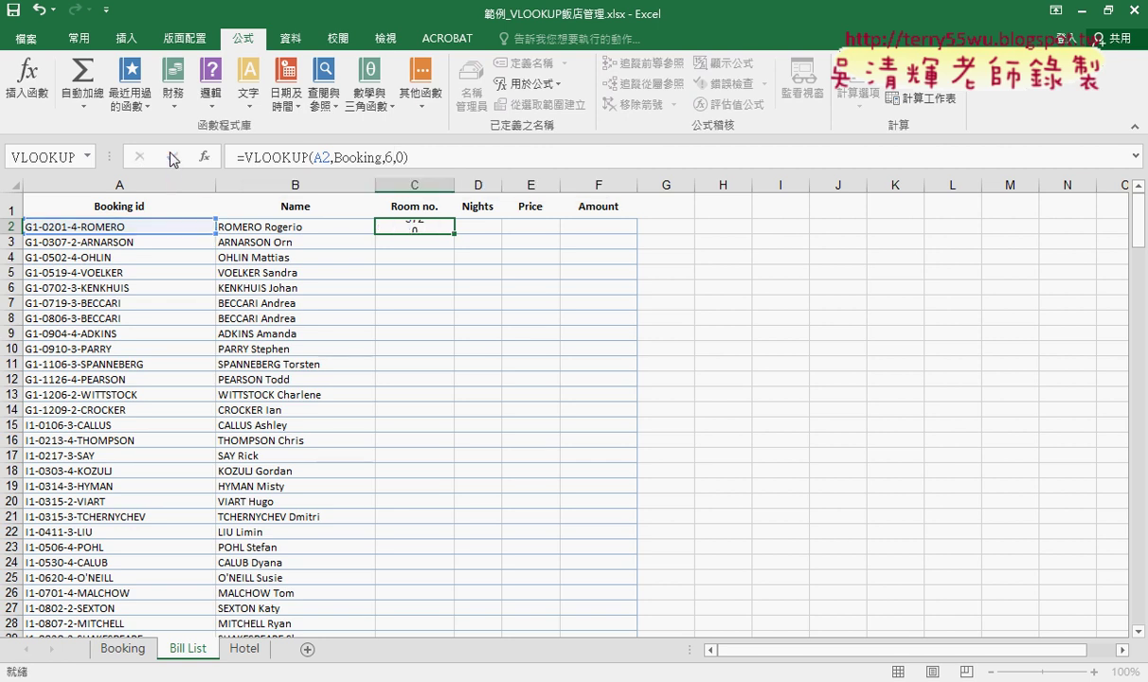
pyautogui.doubleClick(455, 236)
# Recheck the Name and Room no. formulas in B2 and C2.
pyautogui.click(284, 227)
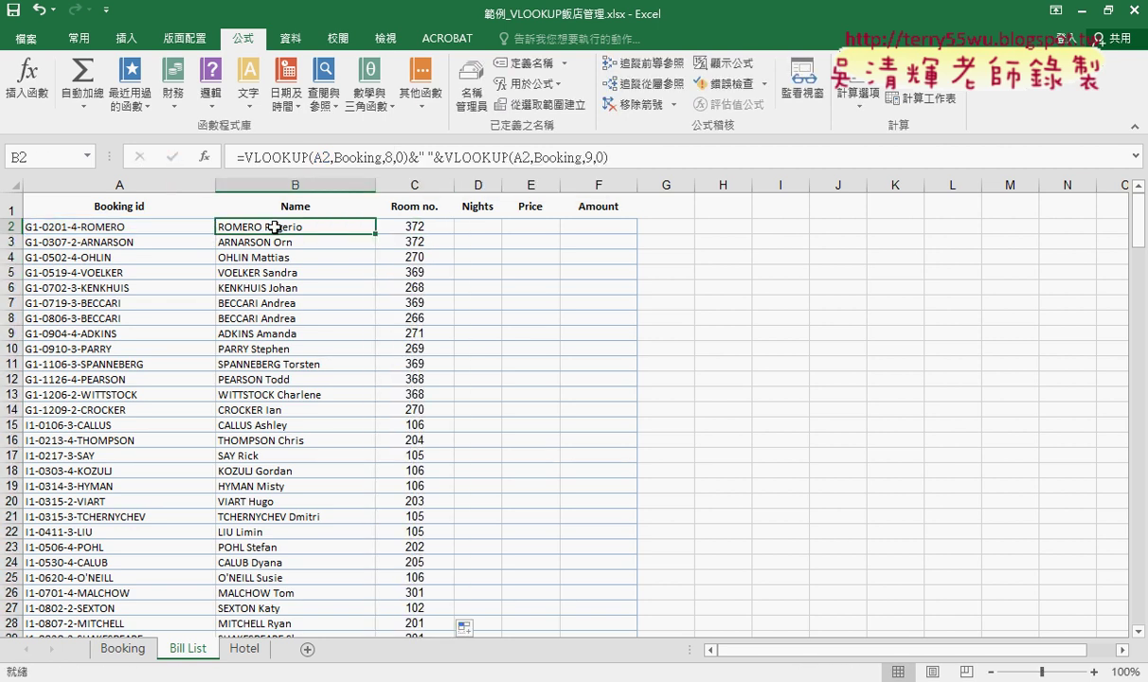
pyautogui.click(412, 226)
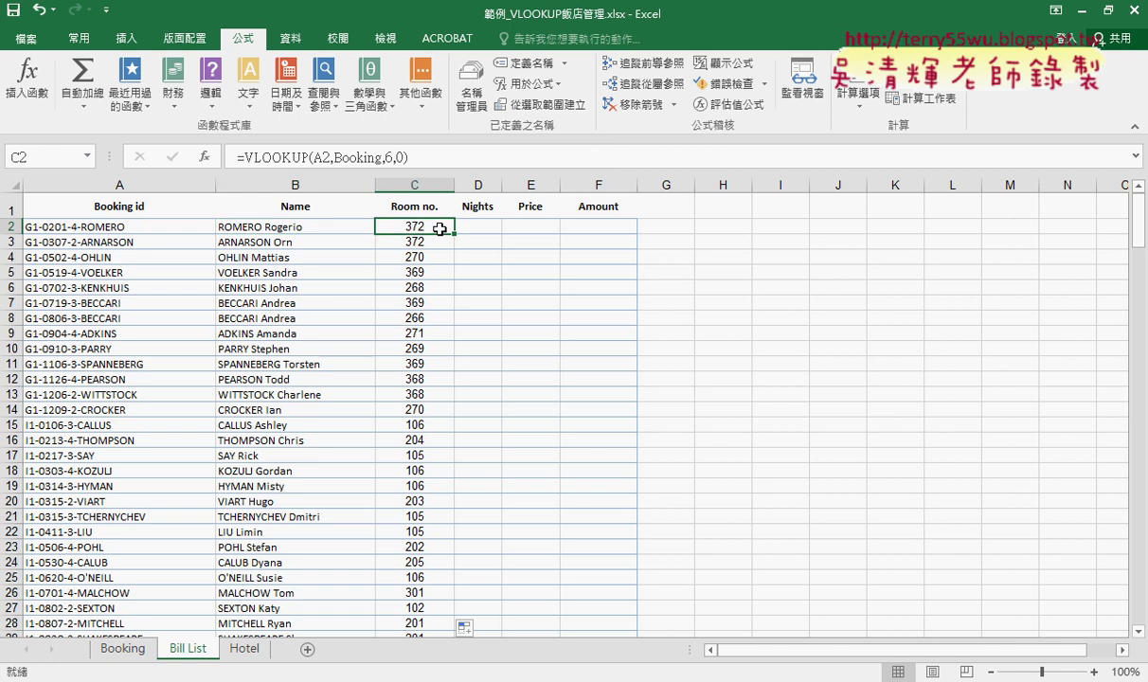
pyautogui.click(488, 229)
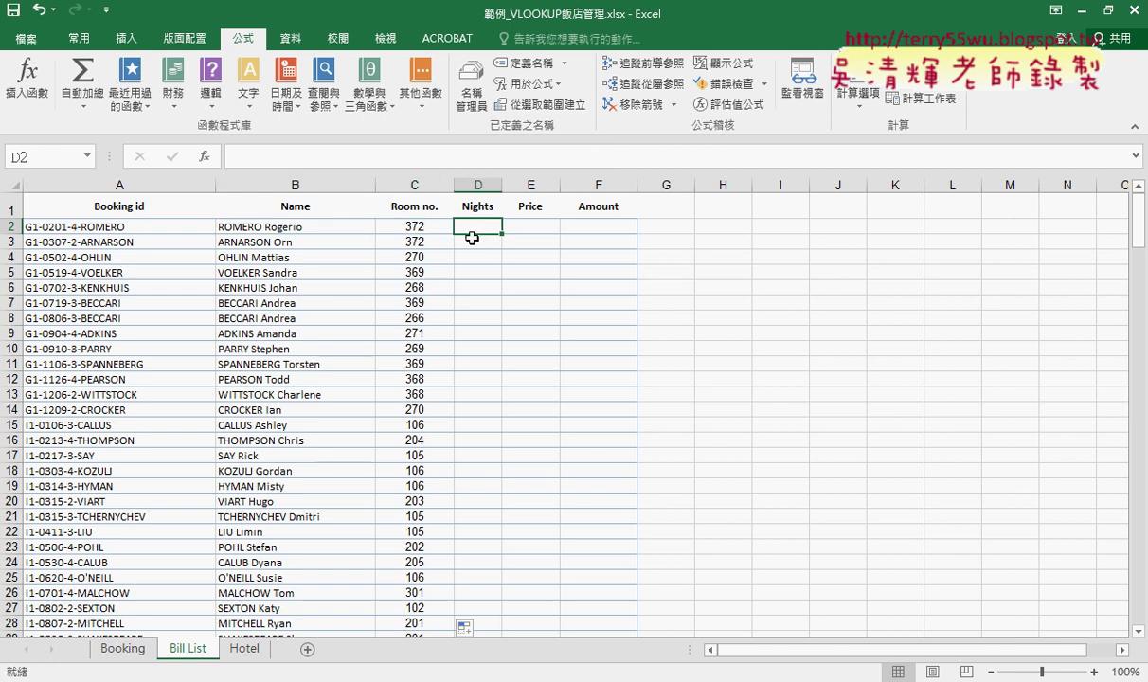
pyautogui.click(119, 651)
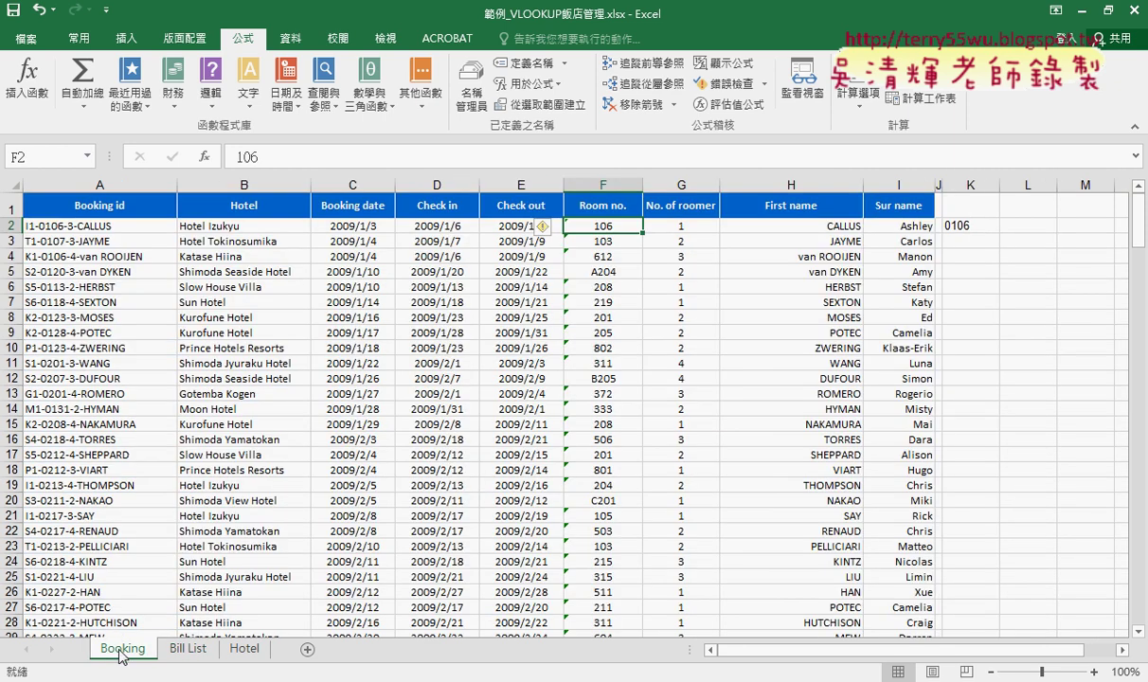
pyautogui.click(523, 180)
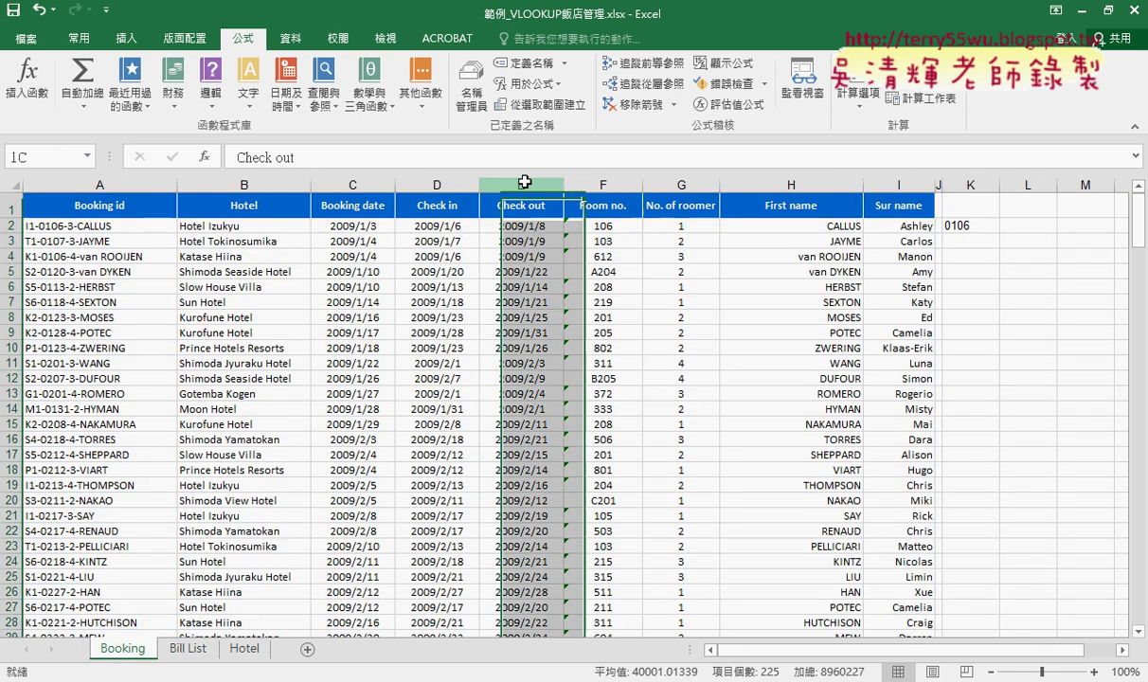
pyautogui.click(437, 183)
pyautogui.moveTo(437, 184)
pyautogui.mouseDown()
pyautogui.moveTo(506, 183)
pyautogui.moveTo(462, 185)
pyautogui.mouseUp()
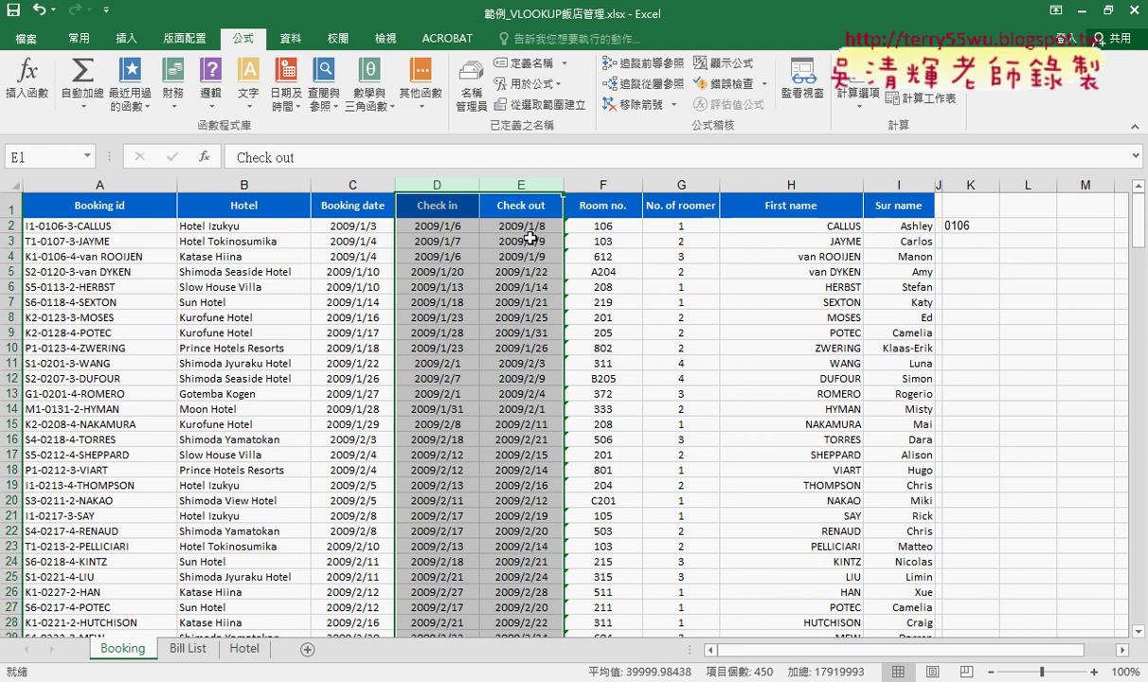
pyautogui.click(533, 228)
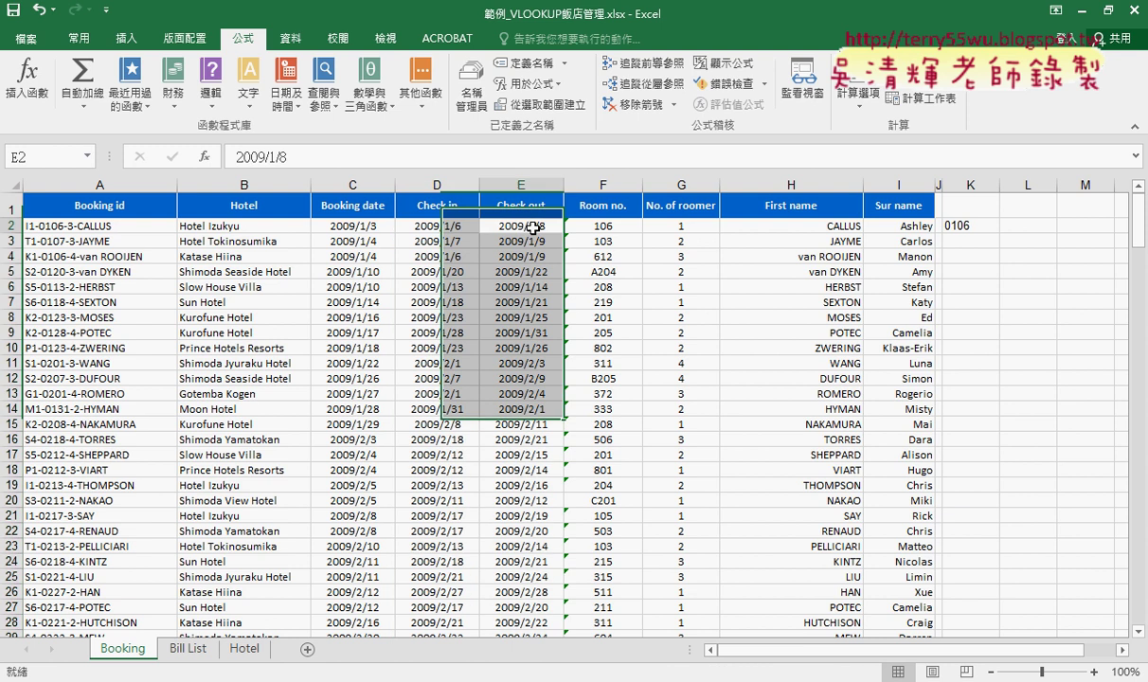
pyautogui.click(522, 180)
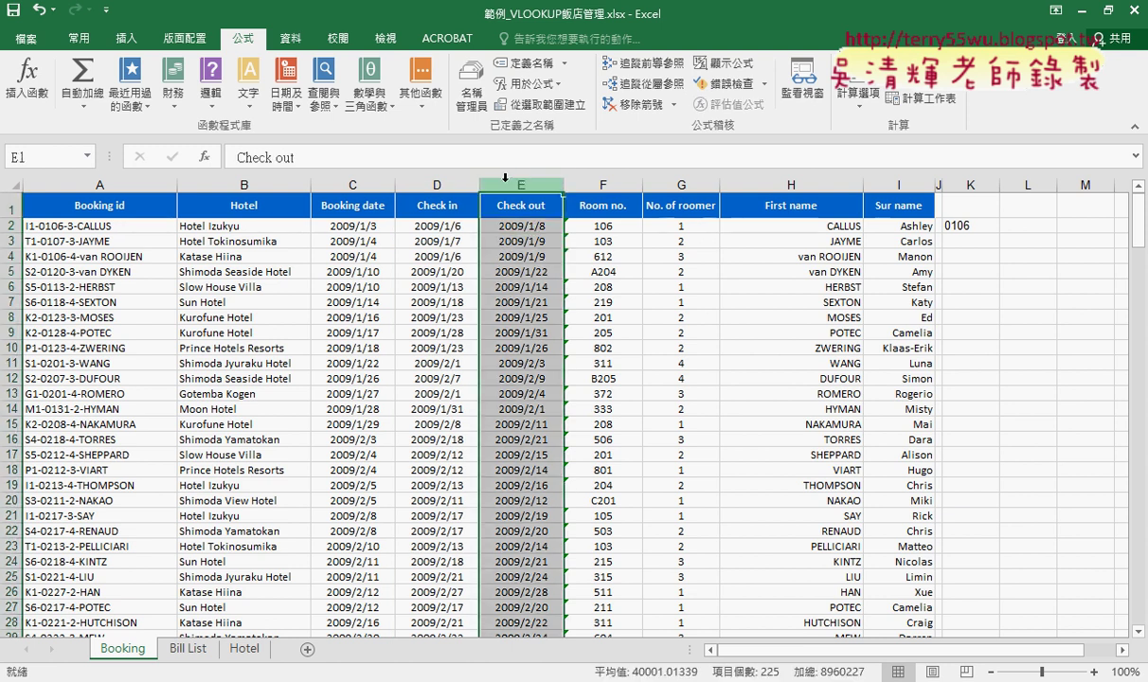
pyautogui.click(449, 180)
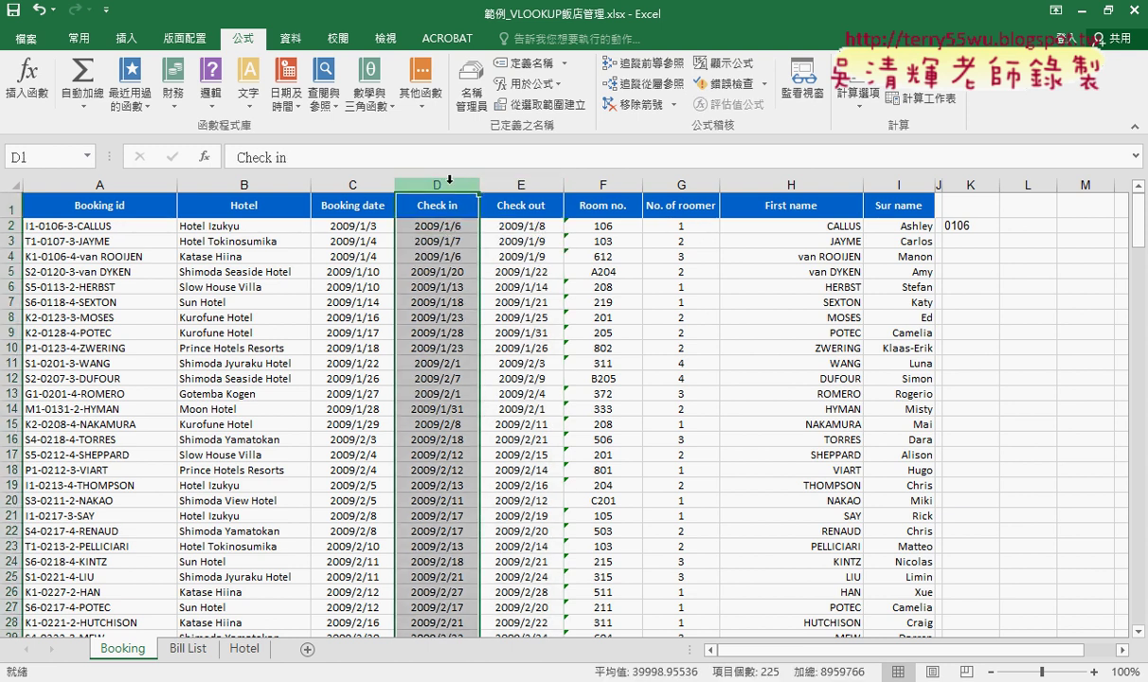
pyautogui.click(521, 180)
pyautogui.click(602, 180)
pyautogui.click(523, 182)
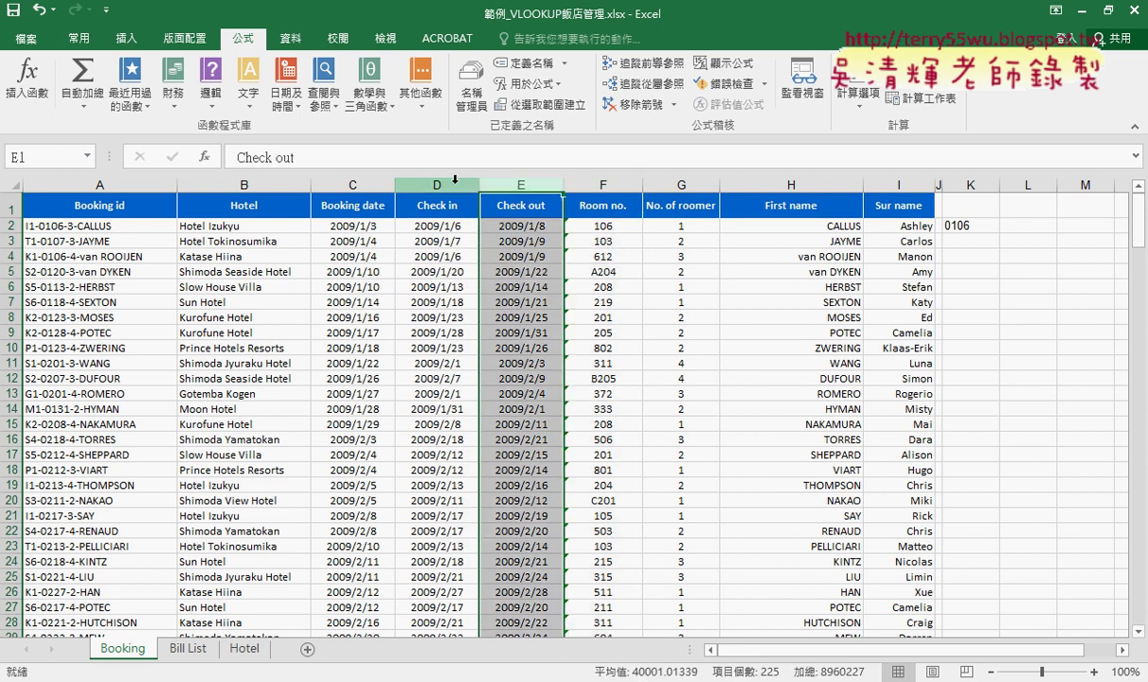
pyautogui.click(446, 180)
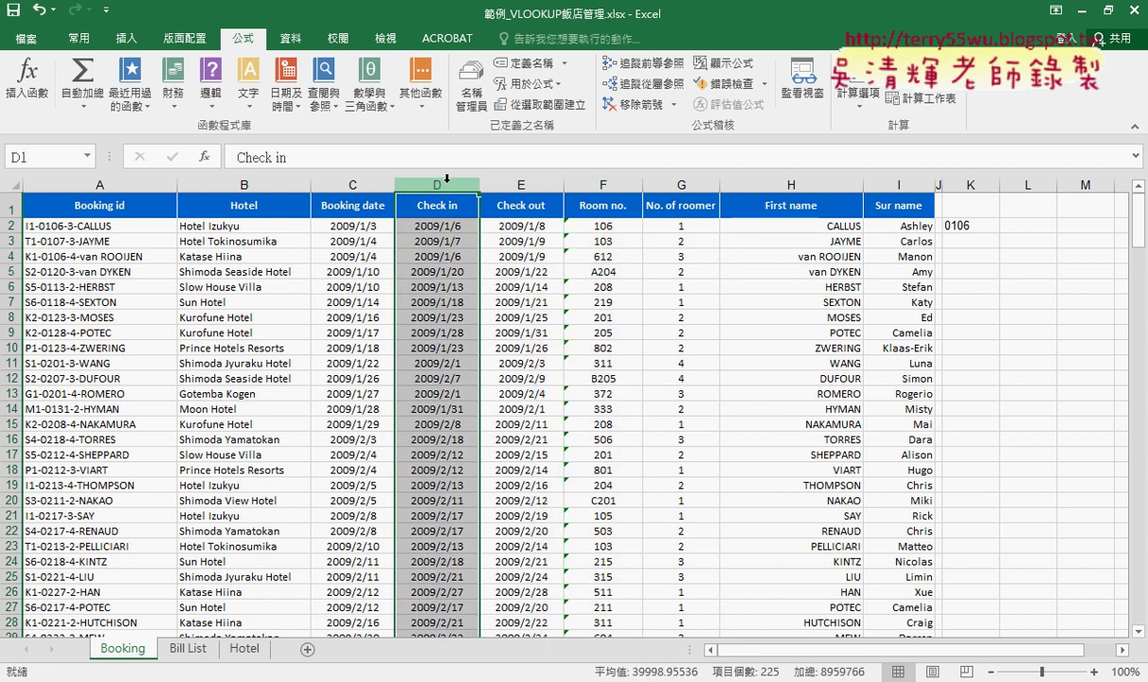
# Paste the copied VLOOKUP into D2 and change its column to 5 for check-out.
pyautogui.click(188, 648)
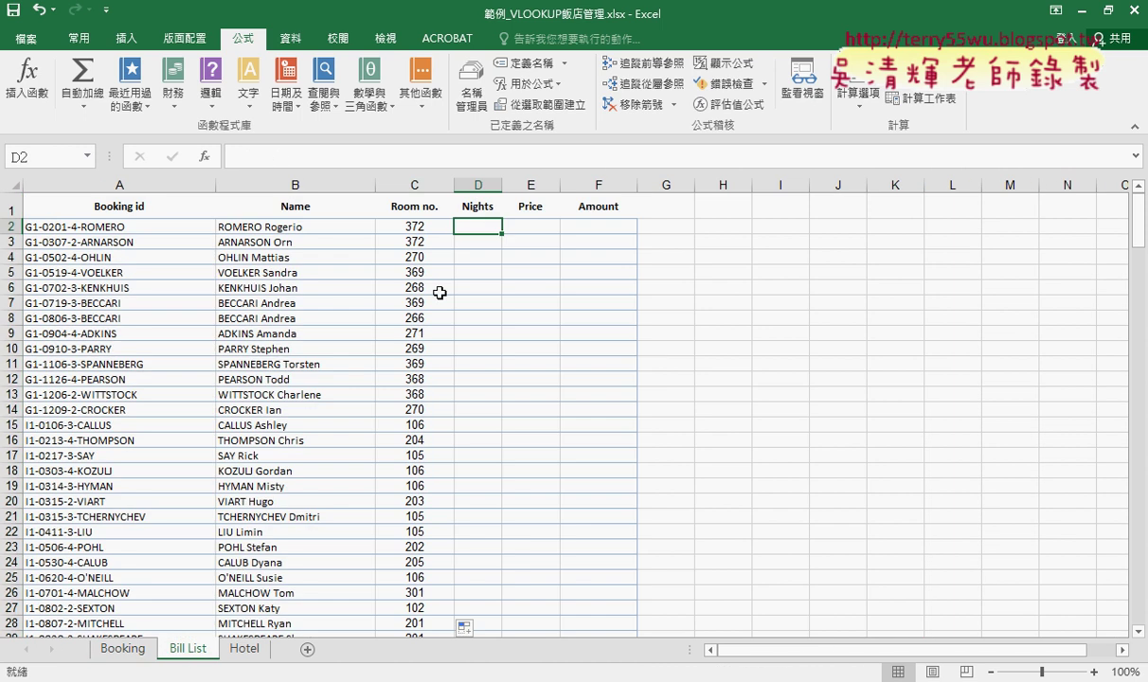
pyautogui.rightClick(320, 153)
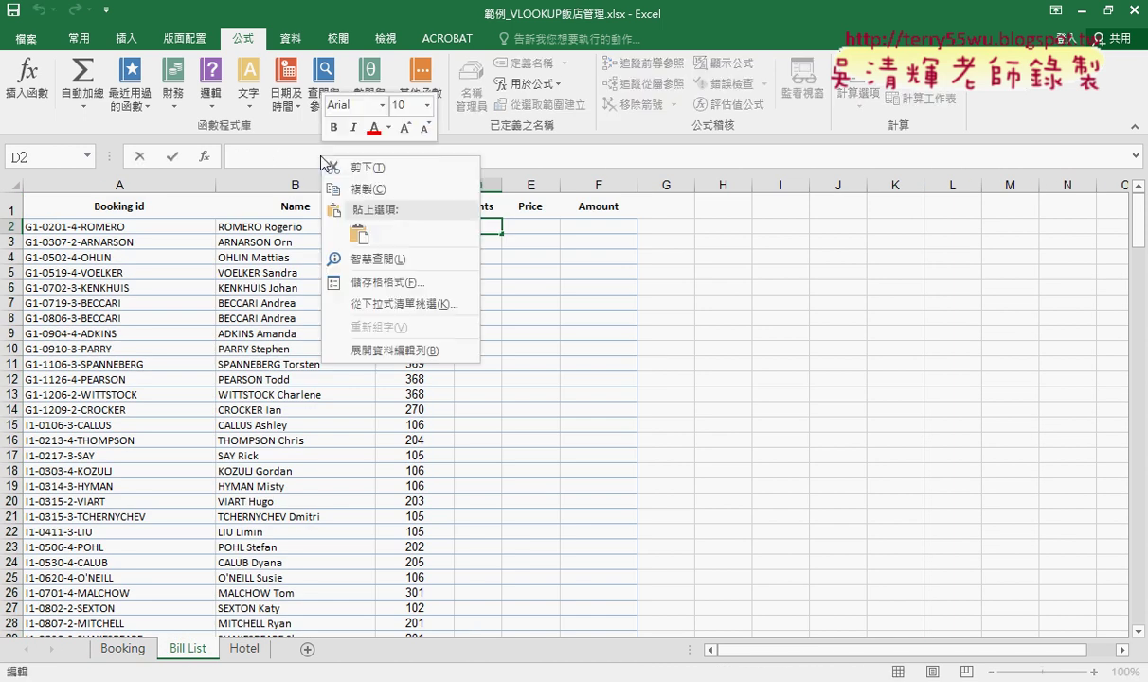
pyautogui.click(356, 235)
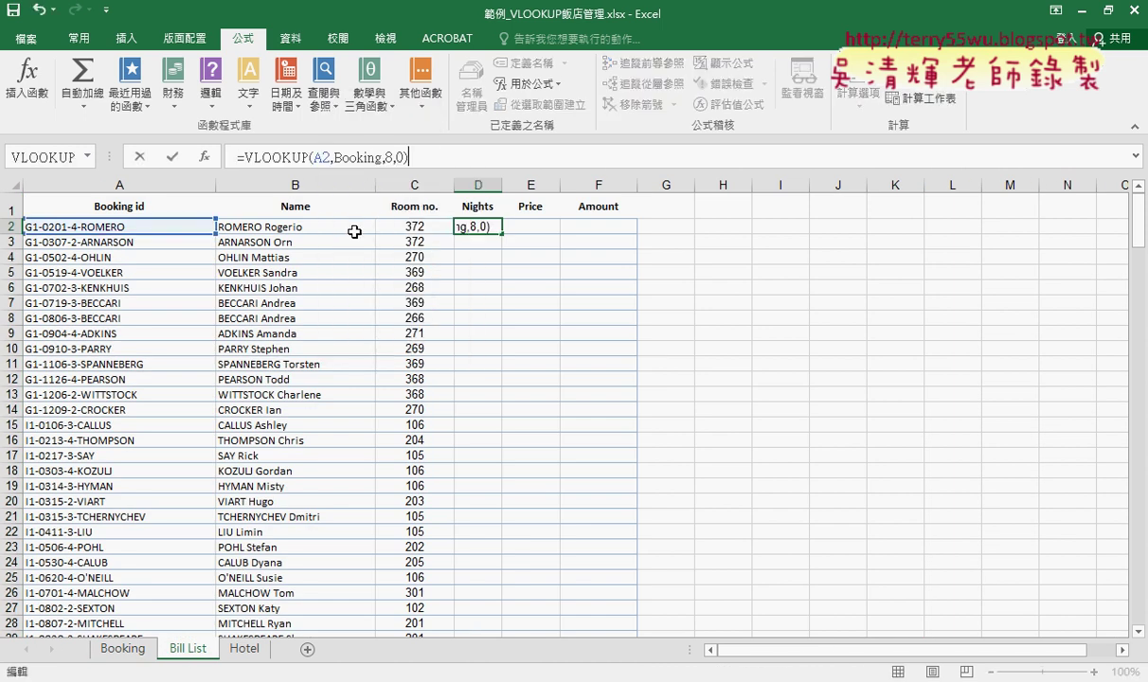
pyautogui.doubleClick(389, 157)
pyautogui.write('3')
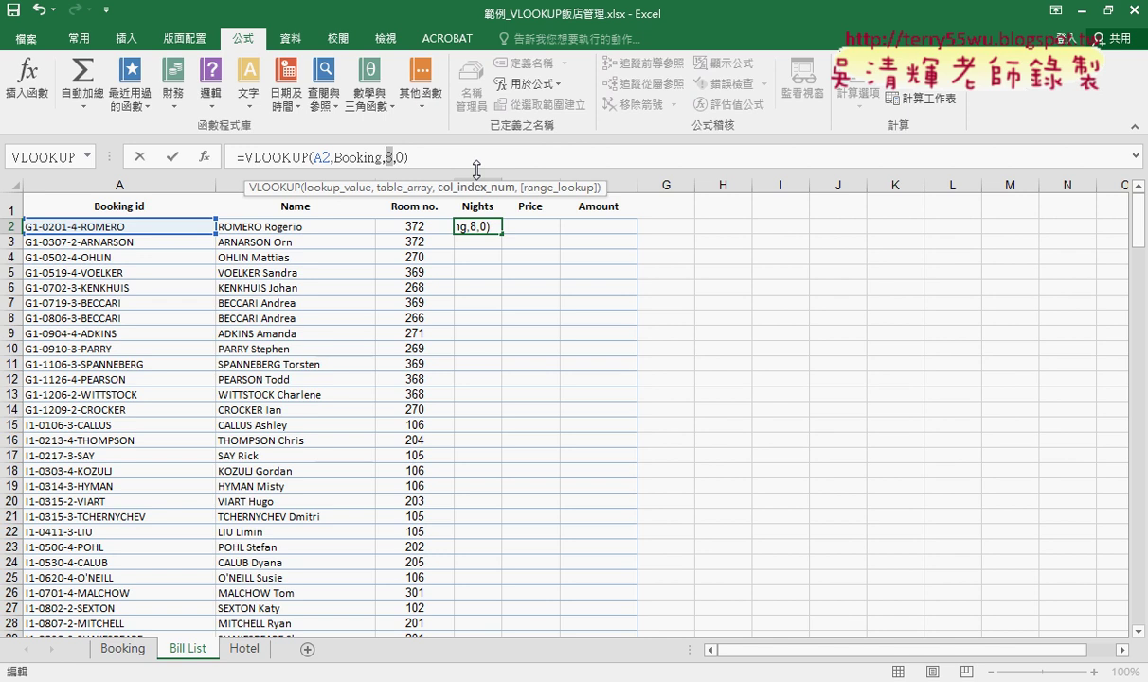
pyautogui.write('5')
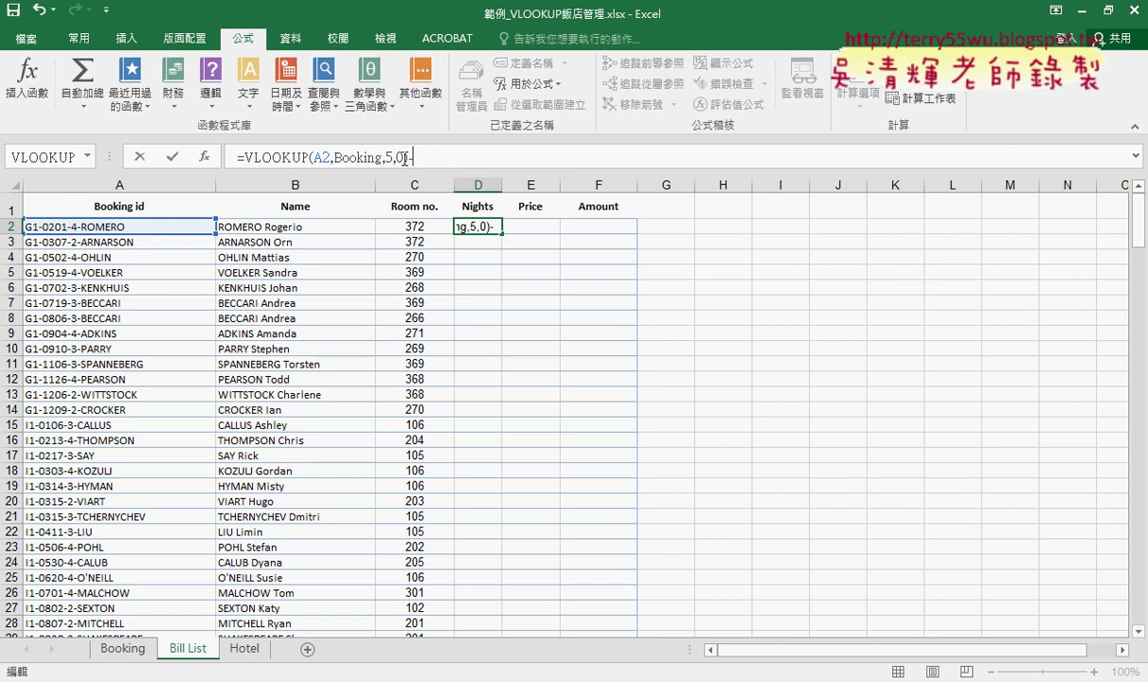
# Subtract VLOOKUP(A2,Booking,4,0) in D2 and fill Nights down, starting at 3.
pyautogui.moveTo(406, 158); pyautogui.dragTo(244, 157)
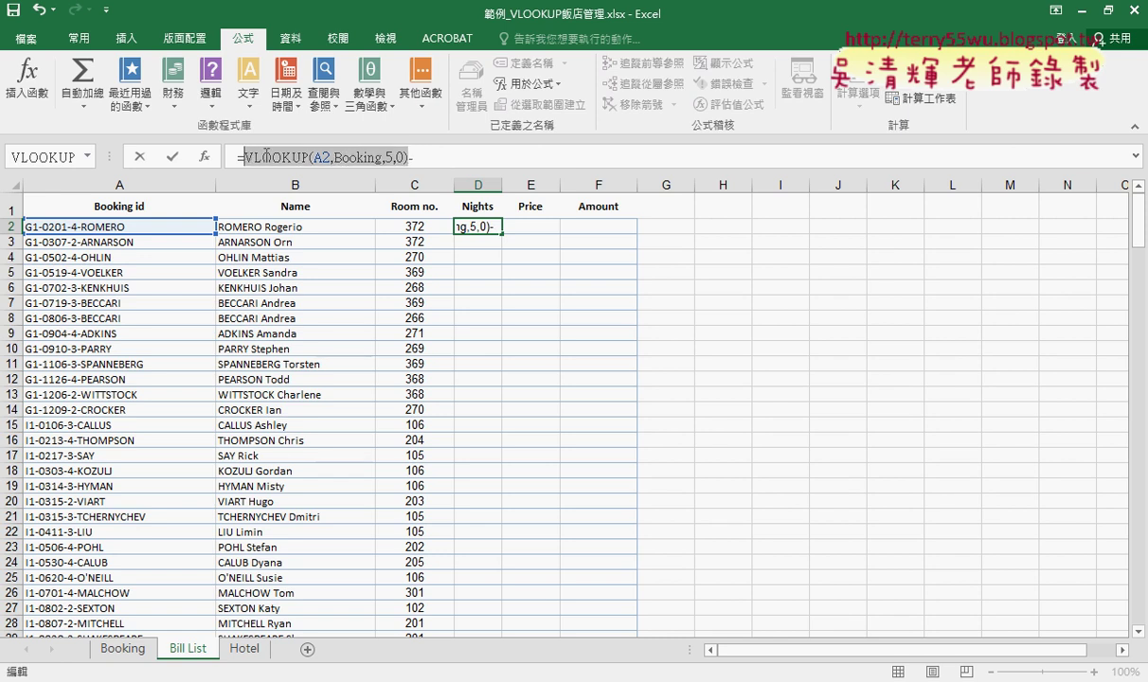
pyautogui.rightClick(422, 157)
pyautogui.press('Escape')
pyautogui.rightClick(452, 158)
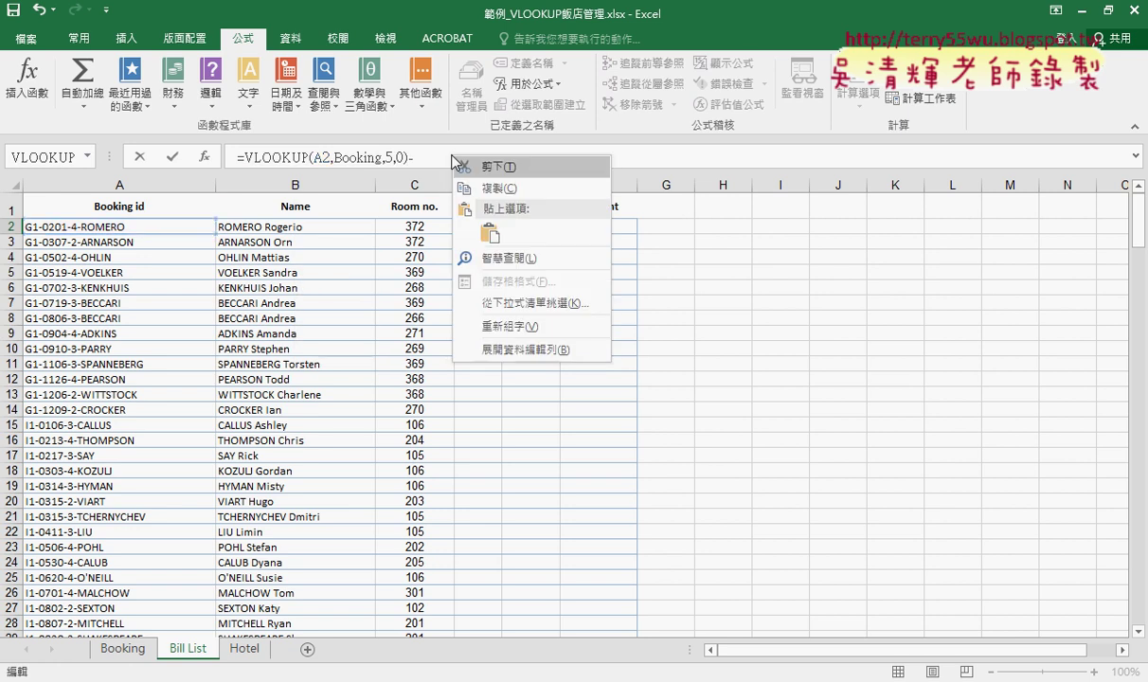
pyautogui.click(489, 232)
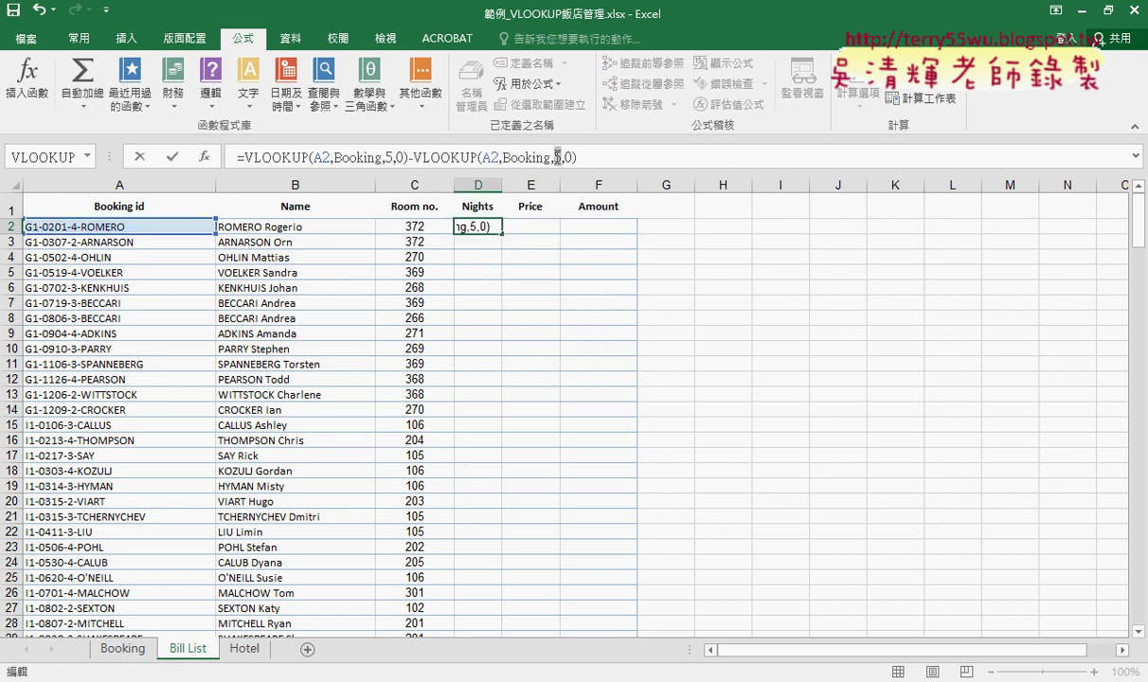
pyautogui.doubleClick(557, 158)
pyautogui.write('4')
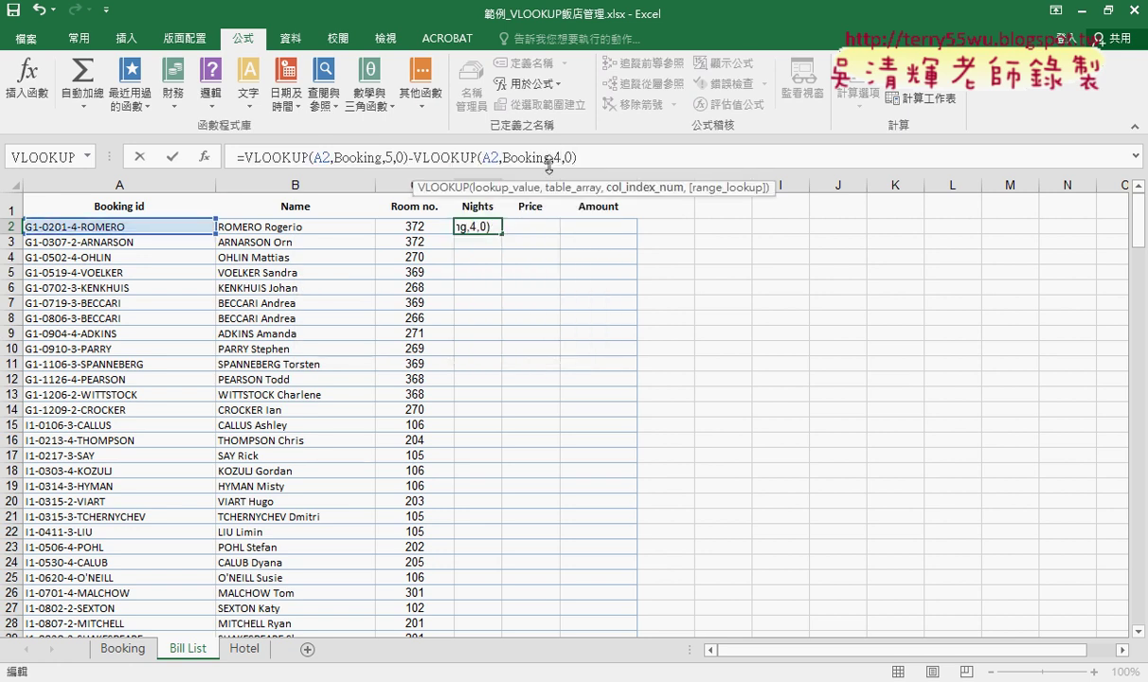
pyautogui.click(171, 157)
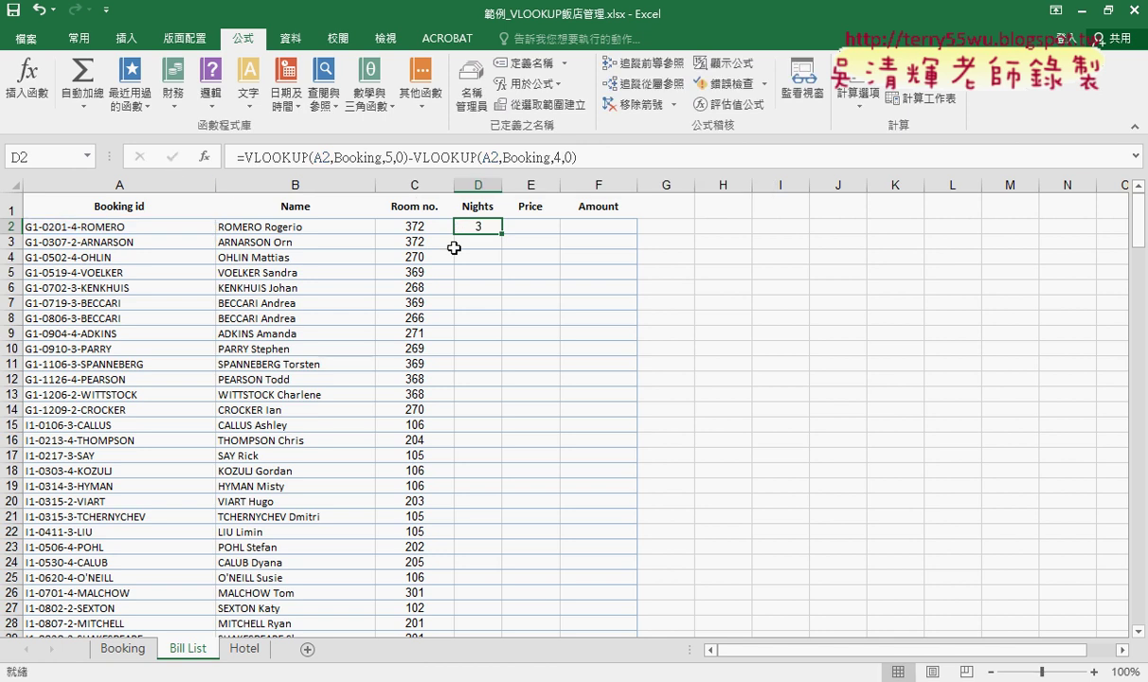
pyautogui.doubleClick(501, 233)
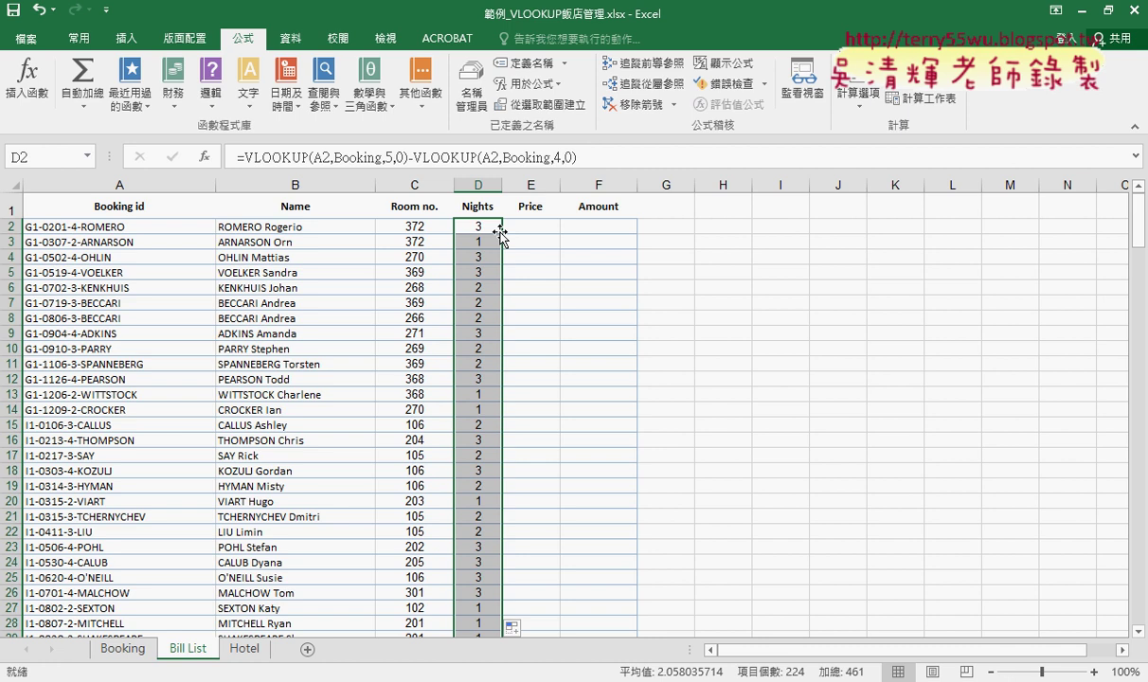
pyautogui.click(536, 226)
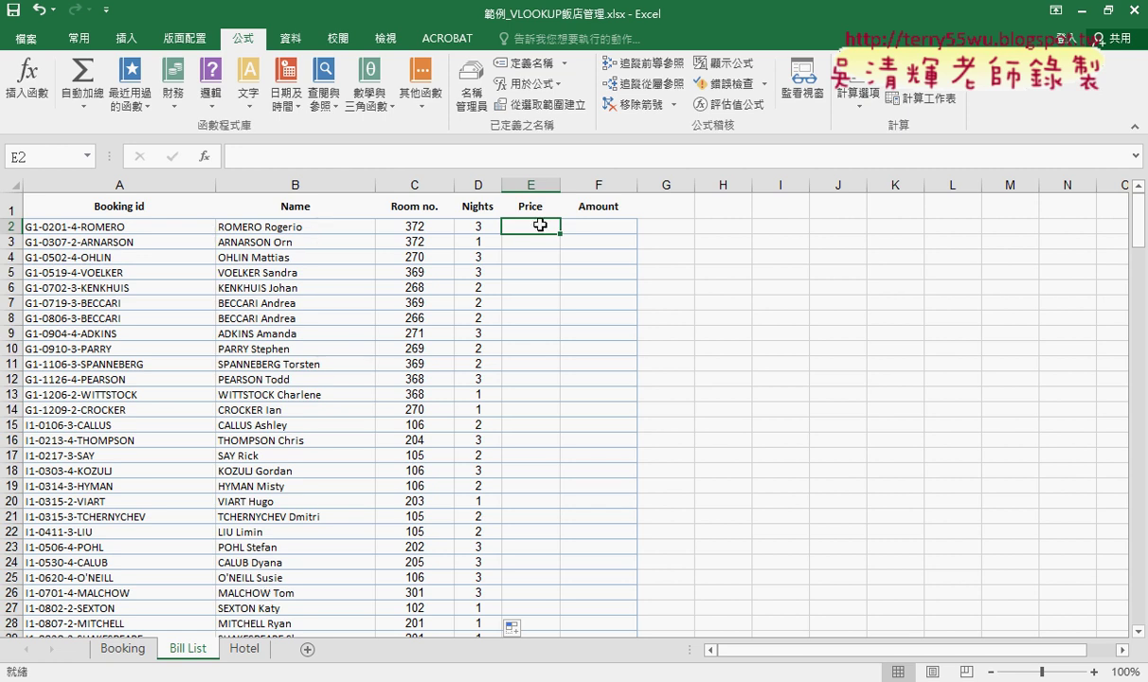
pyautogui.click(474, 94)
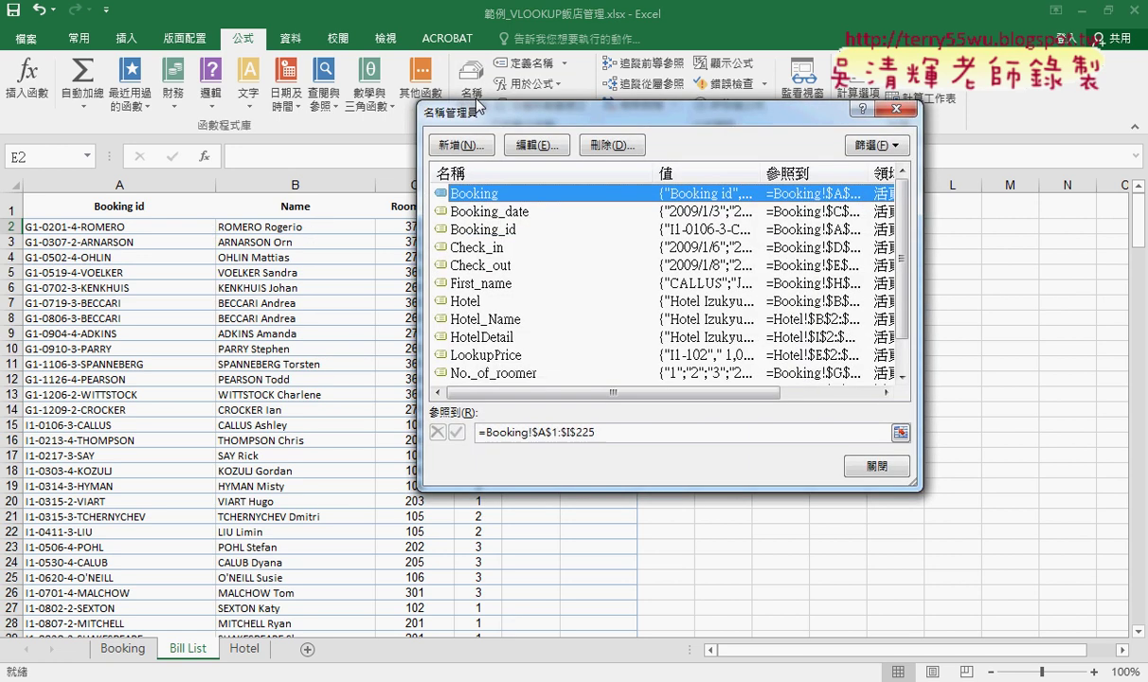
pyautogui.click(518, 359)
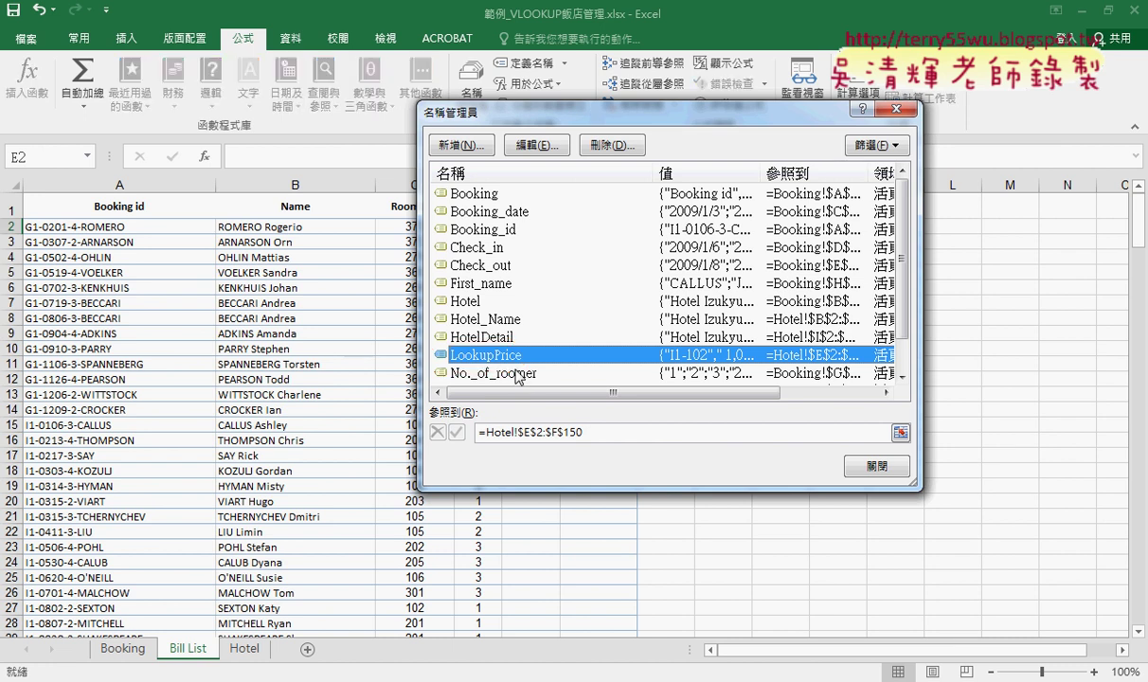
pyautogui.click(559, 432)
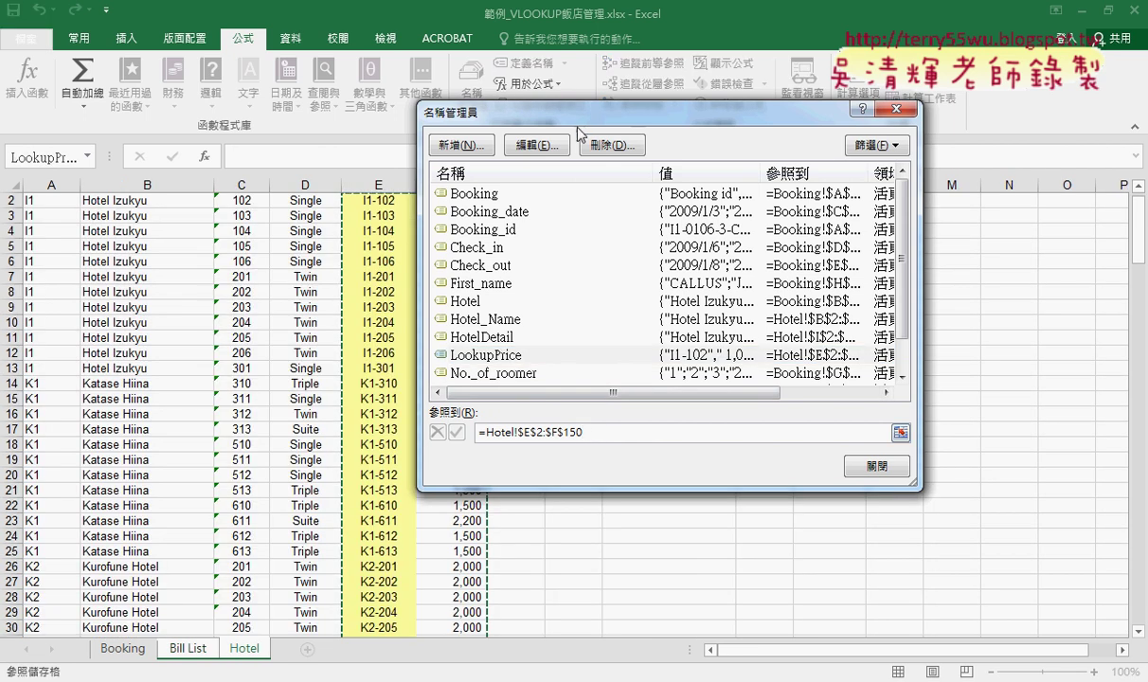
pyautogui.moveTo(580, 114); pyautogui.dragTo(750, 110)
pyautogui.scroll(1, 404, 330)
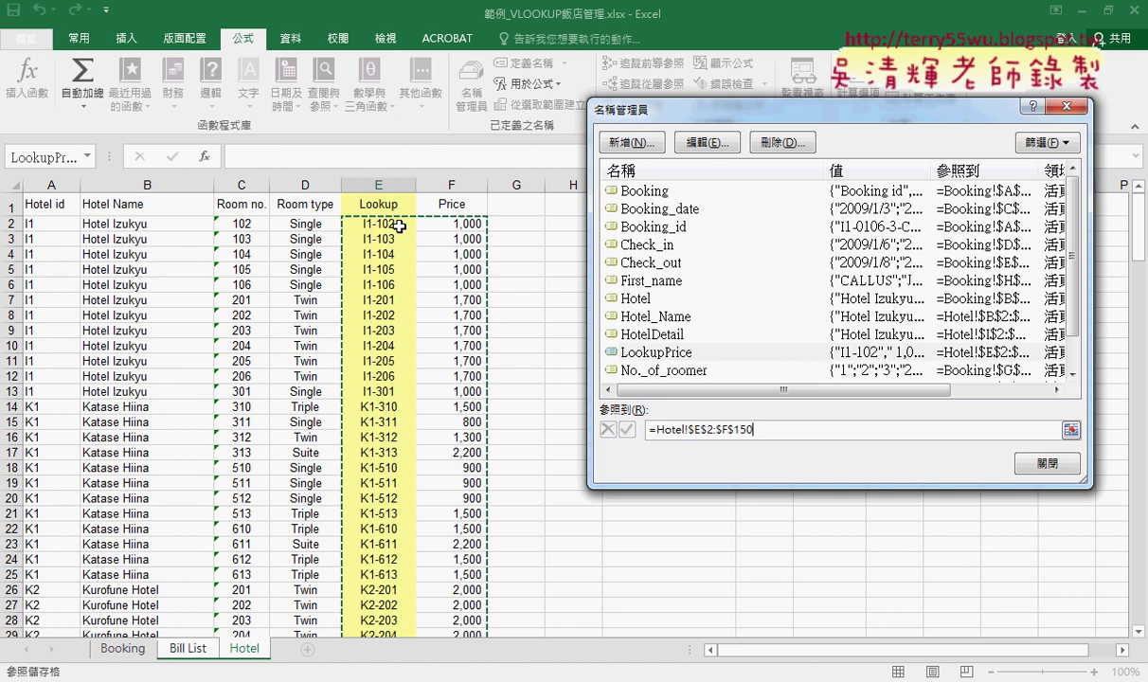
pyautogui.click(1045, 463)
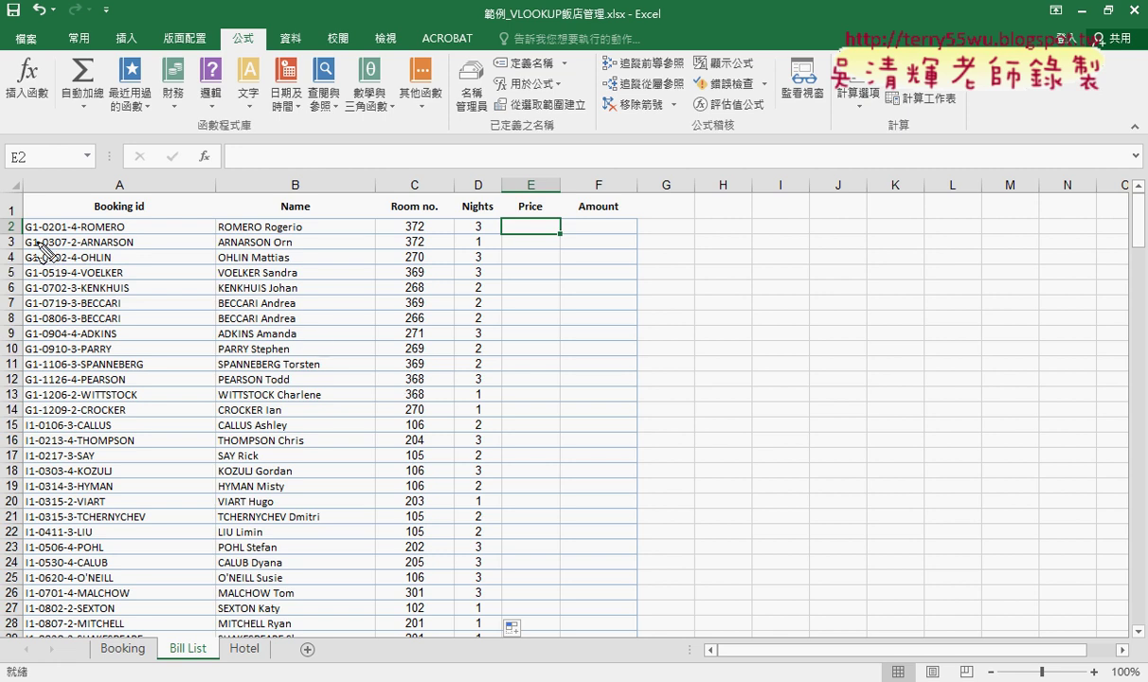
pyautogui.moveTo(34, 232); pyautogui.dragTo(25, 232)
pyautogui.moveTo(404, 232); pyautogui.dragTo(428, 231)
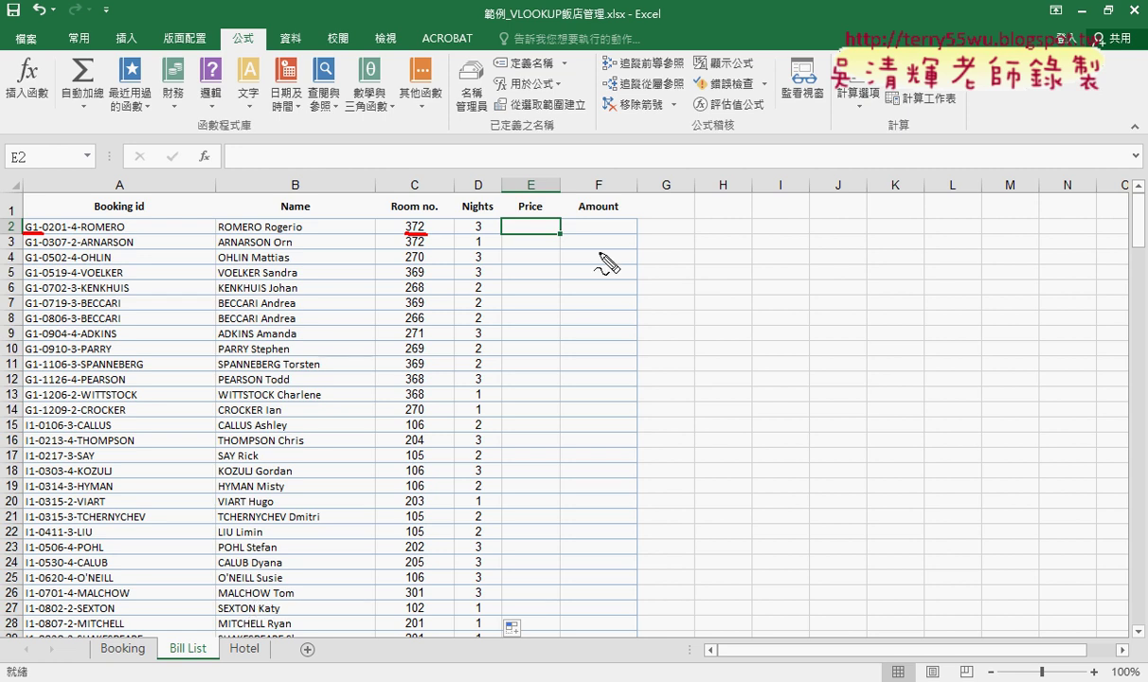
pyautogui.moveTo(545, 218); pyautogui.dragTo(516, 223)
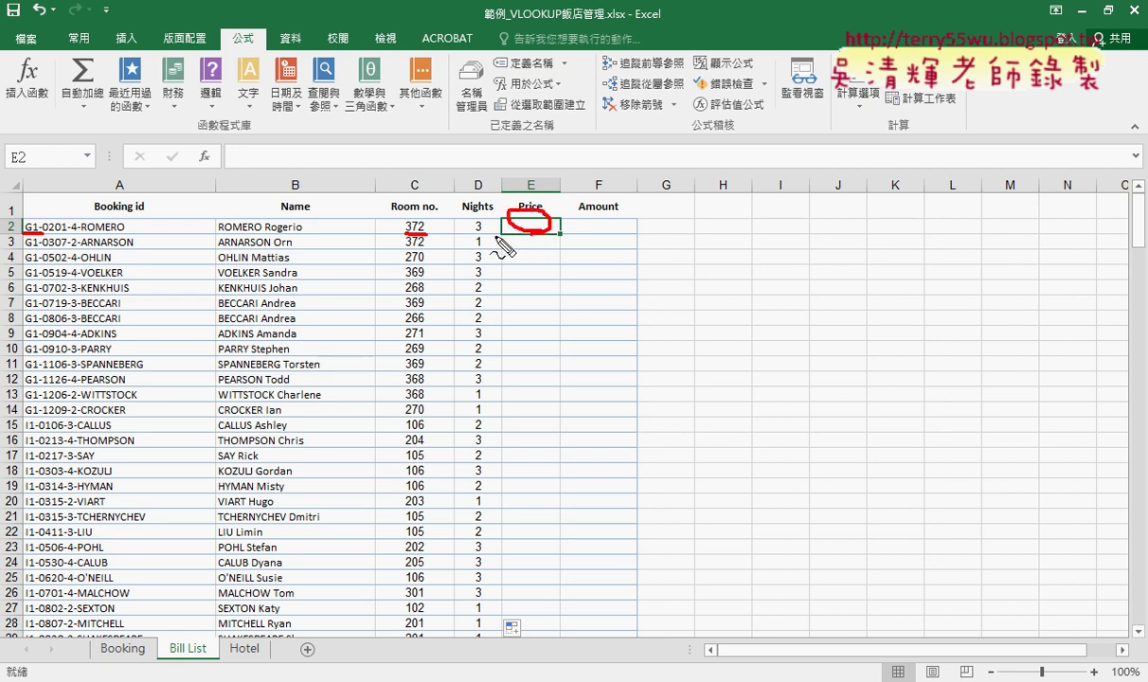
pyautogui.moveTo(486, 219); pyautogui.dragTo(493, 235)
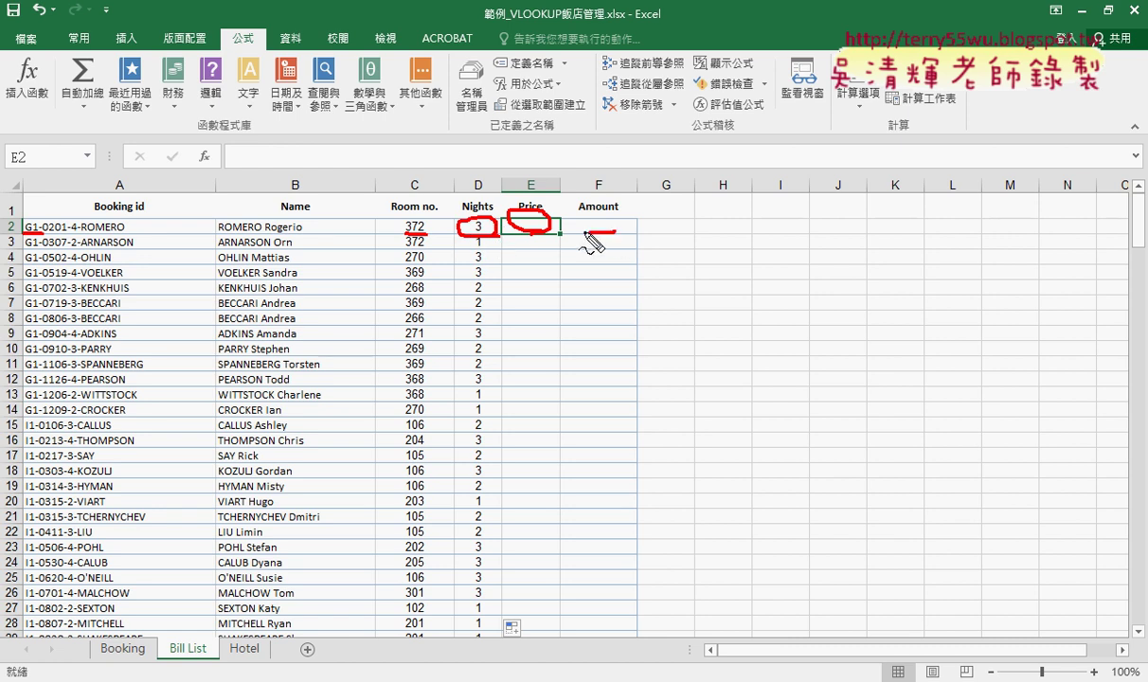
pyautogui.moveTo(592, 222)
pyautogui.mouseDown()
pyautogui.moveTo(629, 220)
pyautogui.moveTo(602, 235)
pyautogui.mouseUp()
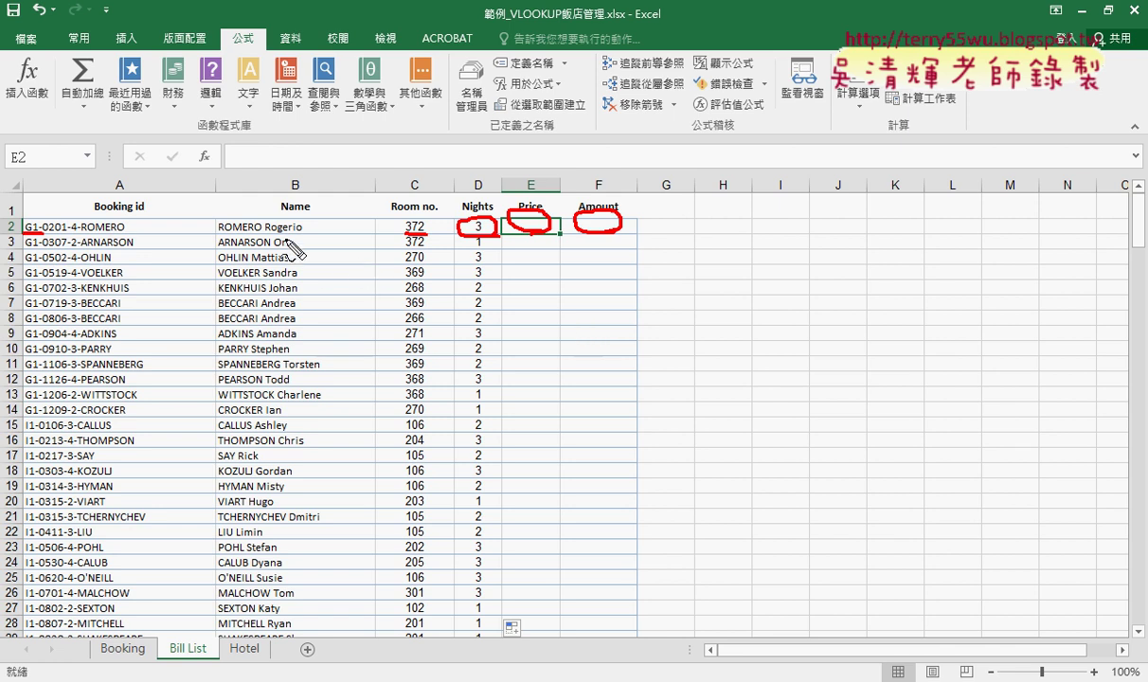
pyautogui.moveTo(142, 661)
pyautogui.mouseDown()
pyautogui.moveTo(90, 634)
pyautogui.moveTo(152, 667)
pyautogui.mouseUp()
pyautogui.moveTo(216, 637); pyautogui.dragTo(221, 657)
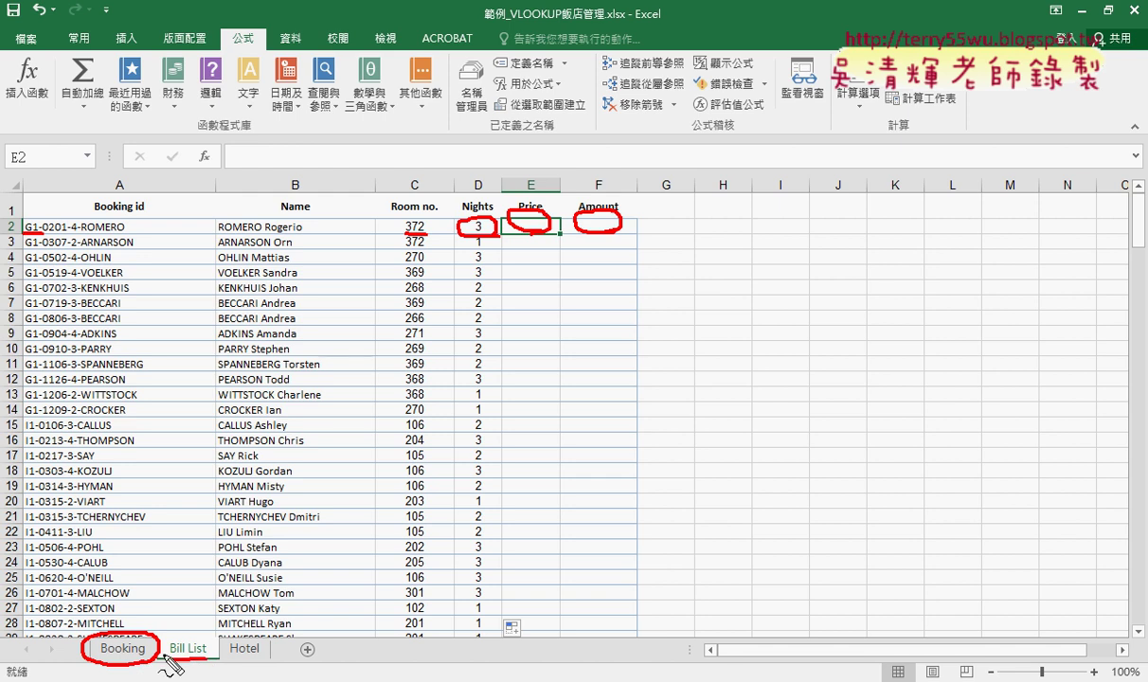
pyautogui.moveTo(126, 628)
pyautogui.mouseDown()
pyautogui.moveTo(194, 635)
pyautogui.moveTo(210, 618)
pyautogui.mouseUp()
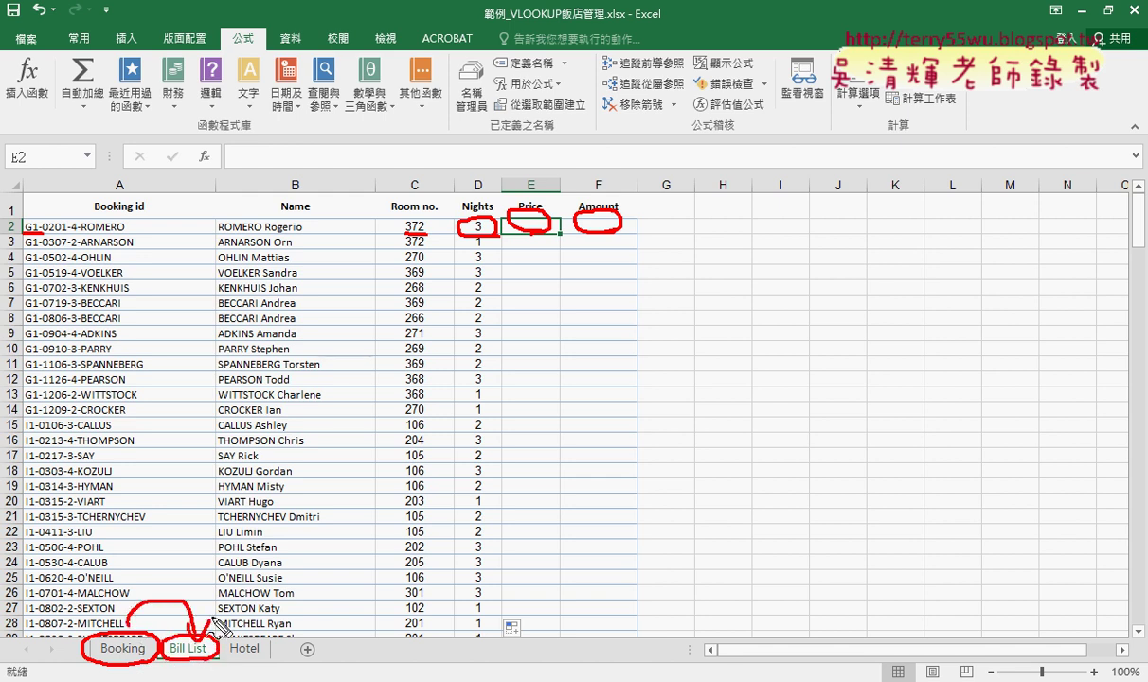
pyautogui.press('Escape')
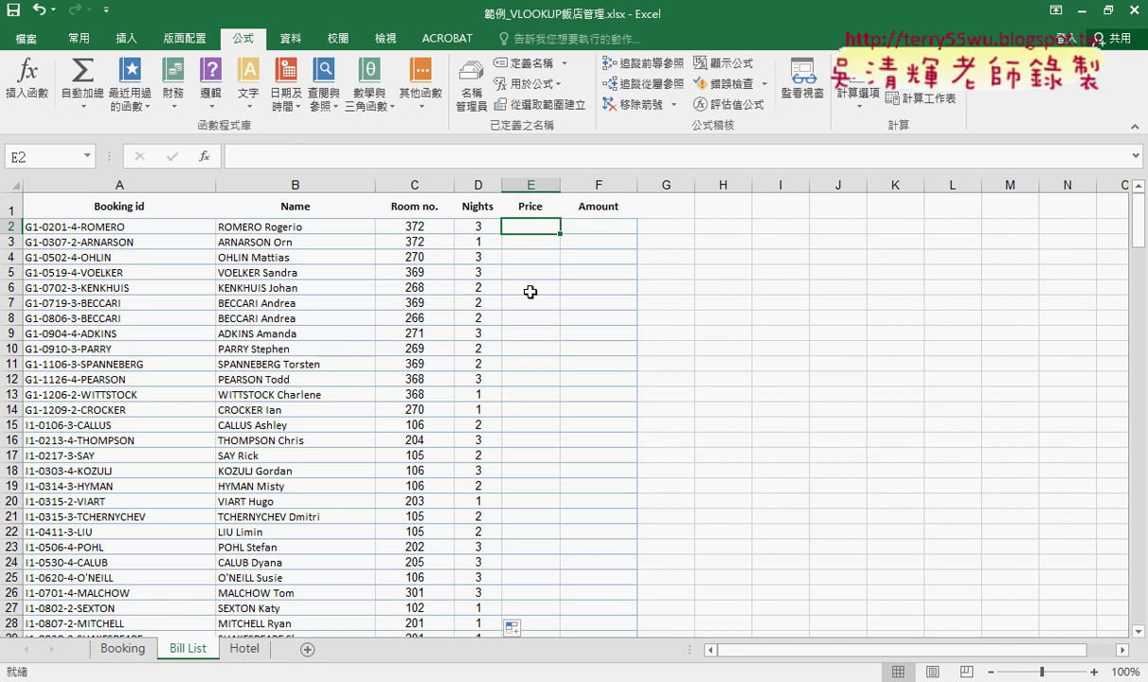
pyautogui.click(536, 205)
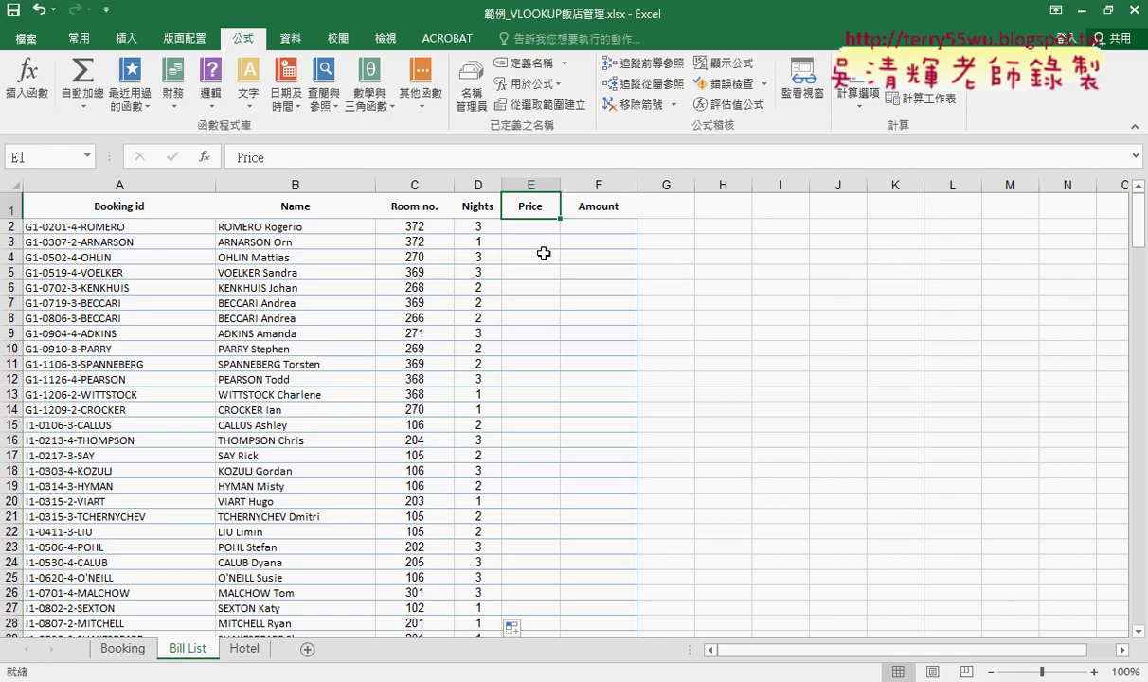
pyautogui.click(536, 226)
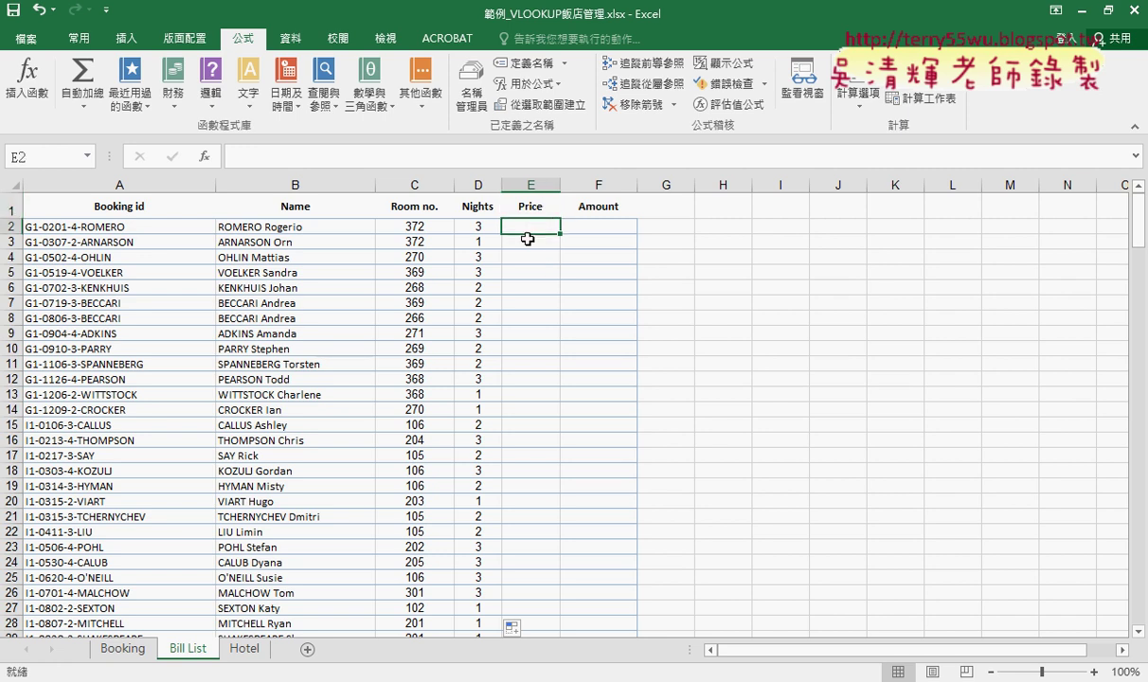
pyautogui.click(473, 104)
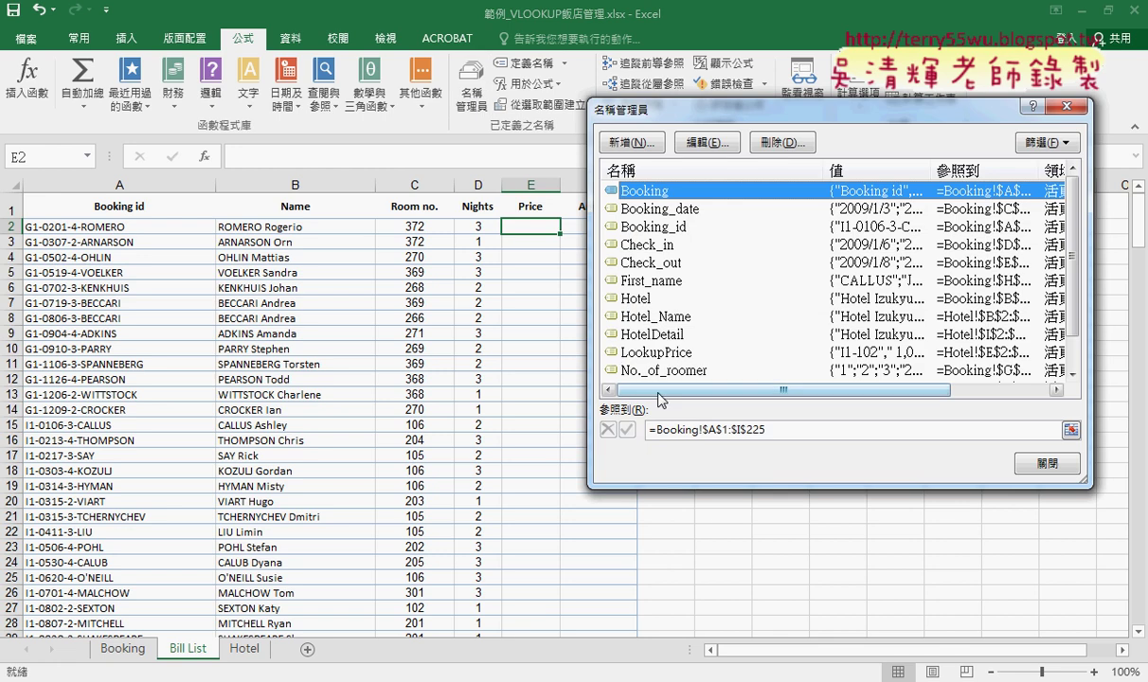
pyautogui.click(648, 353)
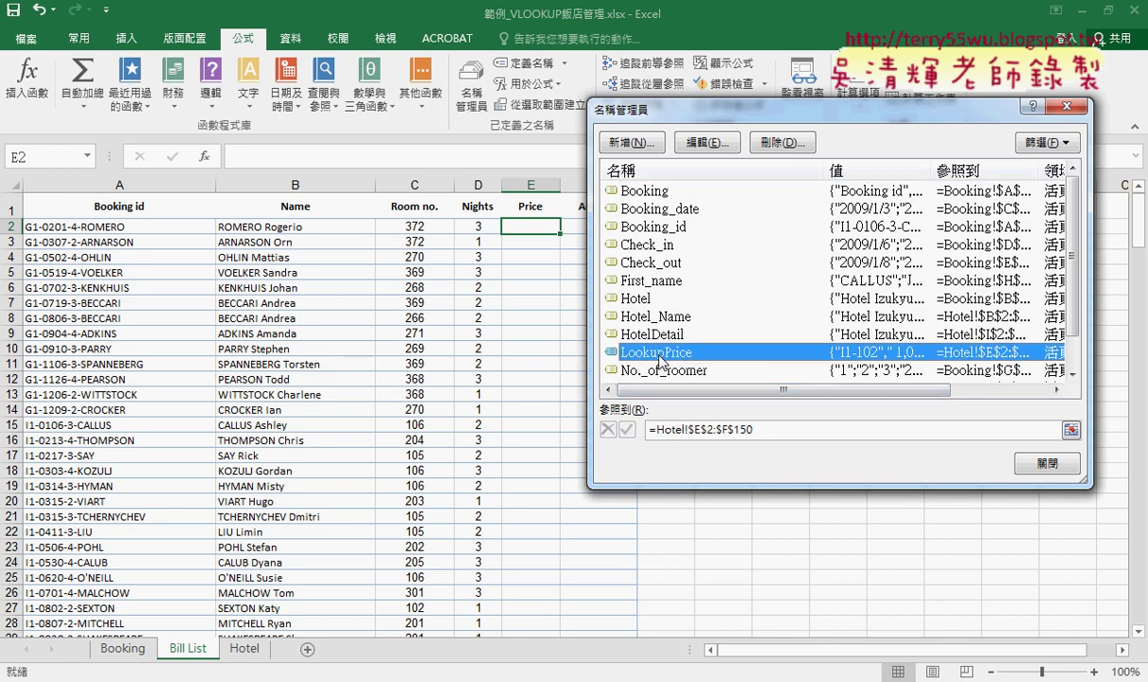
pyautogui.click(764, 434)
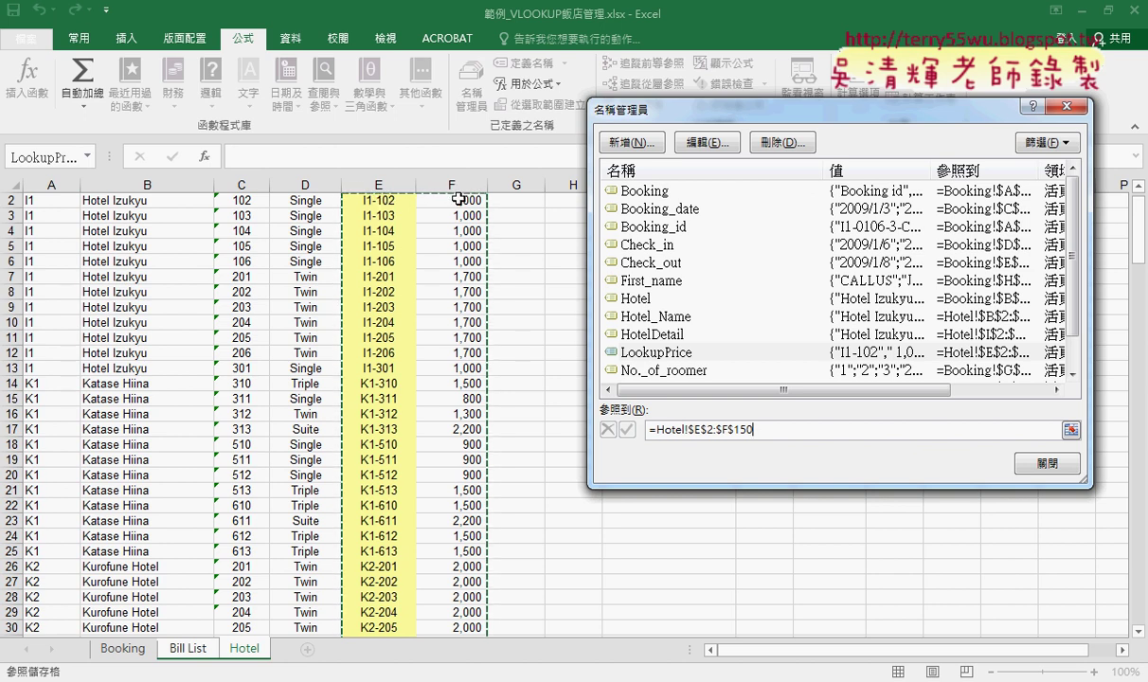
pyautogui.click(1034, 463)
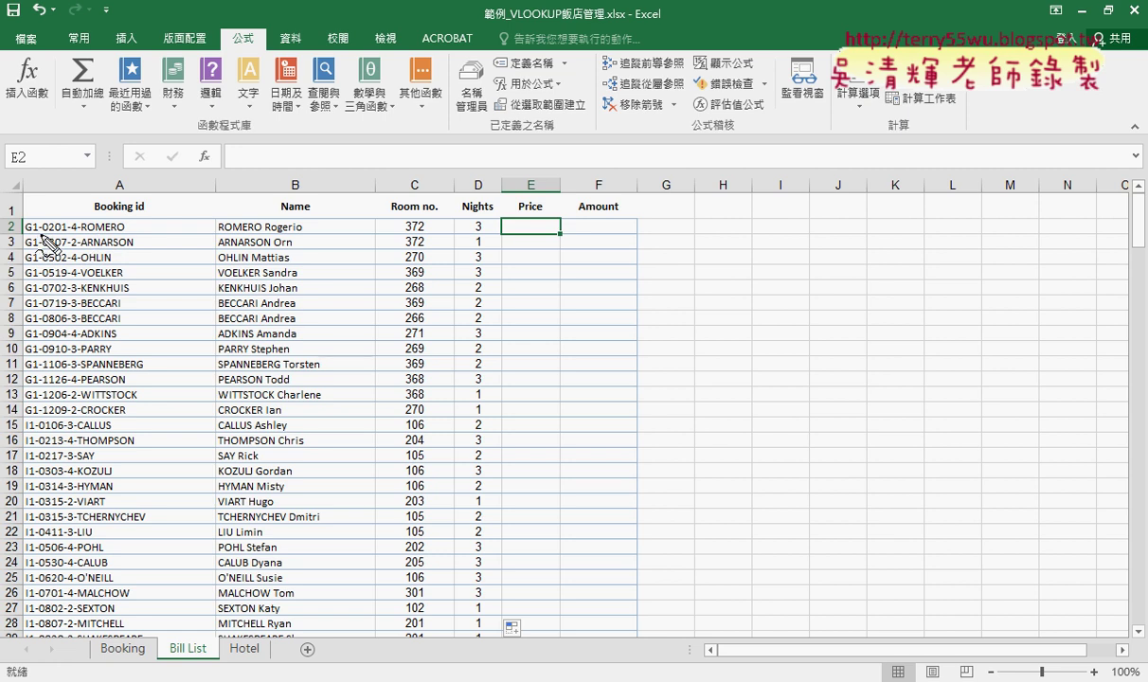
pyautogui.moveTo(148, 213); pyautogui.dragTo(88, 214)
pyautogui.moveTo(21, 232); pyautogui.dragTo(44, 232)
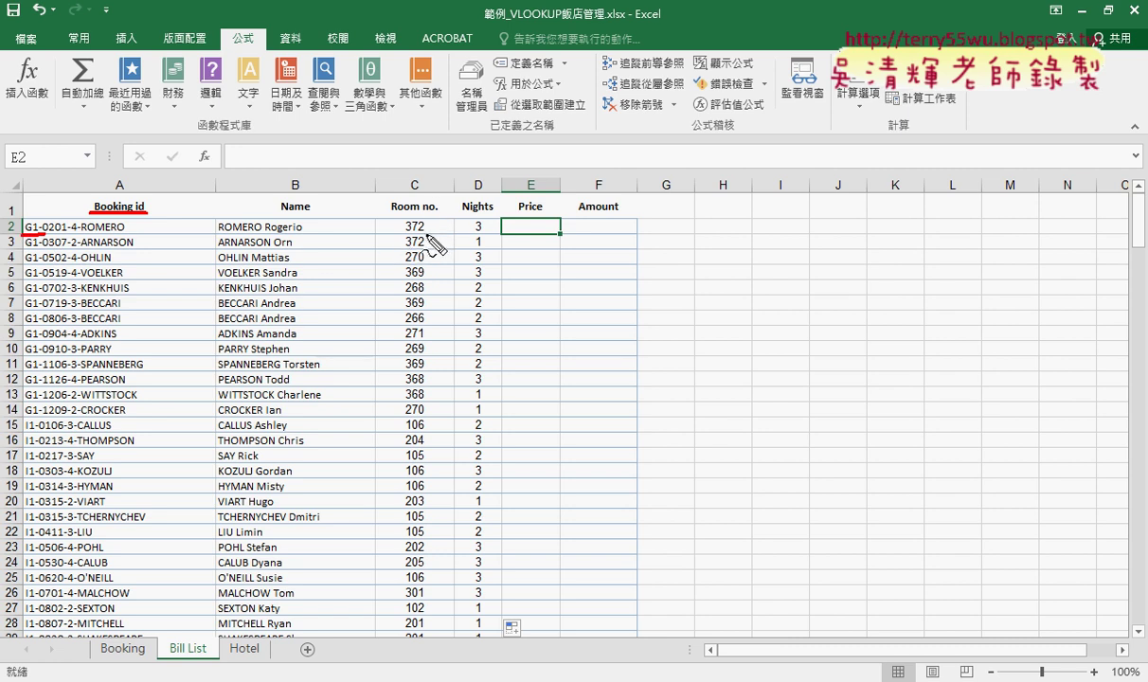
pyautogui.moveTo(429, 232); pyautogui.dragTo(401, 232)
pyautogui.moveTo(41, 216); pyautogui.dragTo(40, 236)
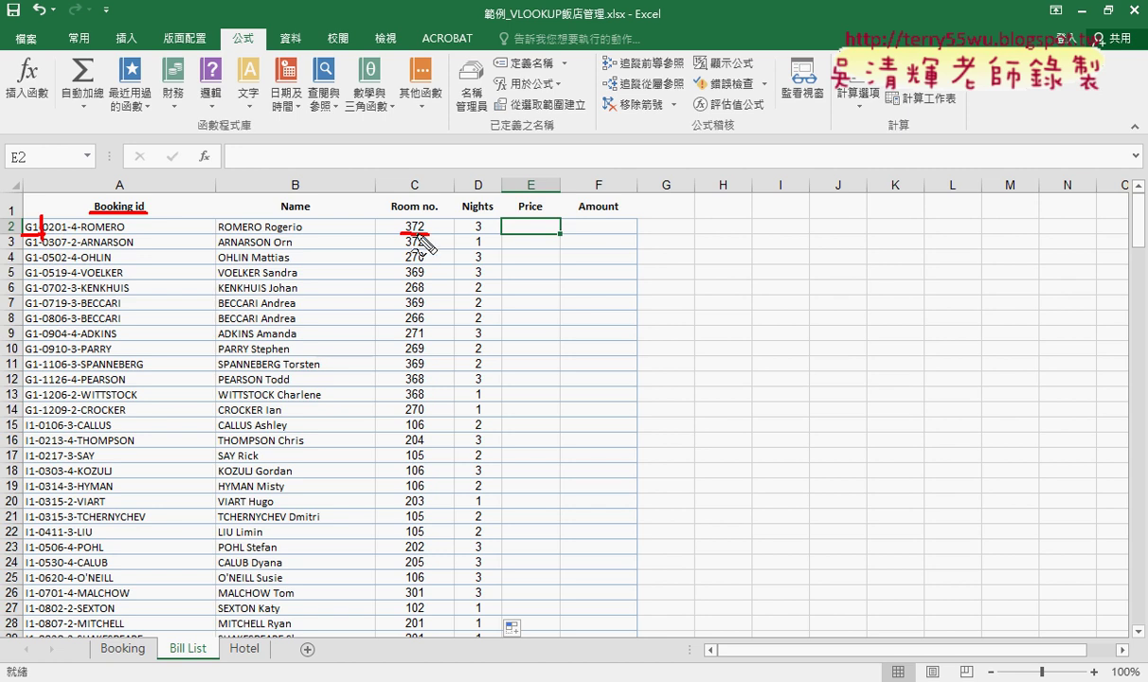
pyautogui.press('Escape')
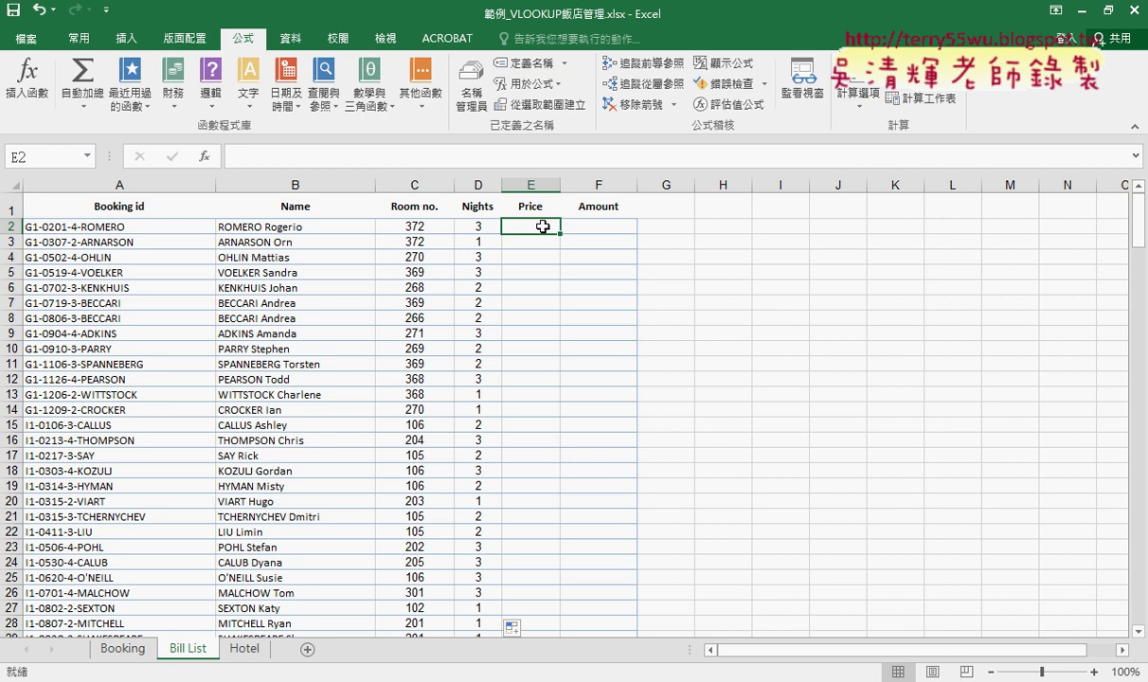
# Enter =LEFT(A2,3) in E2 using the Text function category.
pyautogui.click(279, 158)
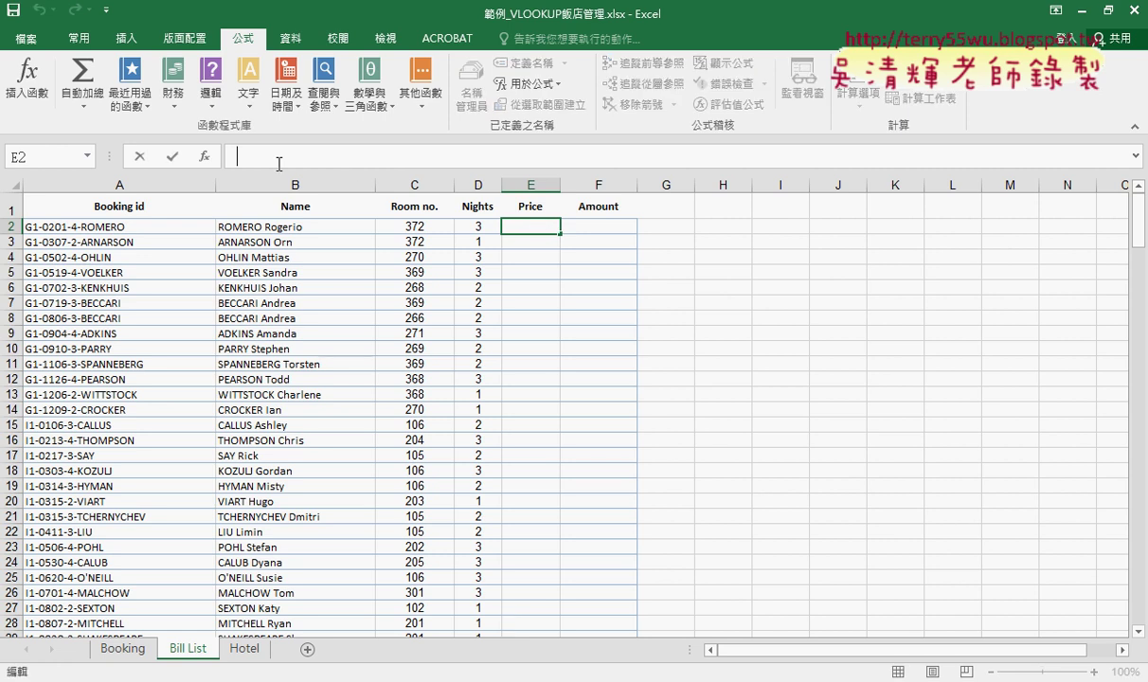
pyautogui.click(204, 156)
pyautogui.click(729, 204)
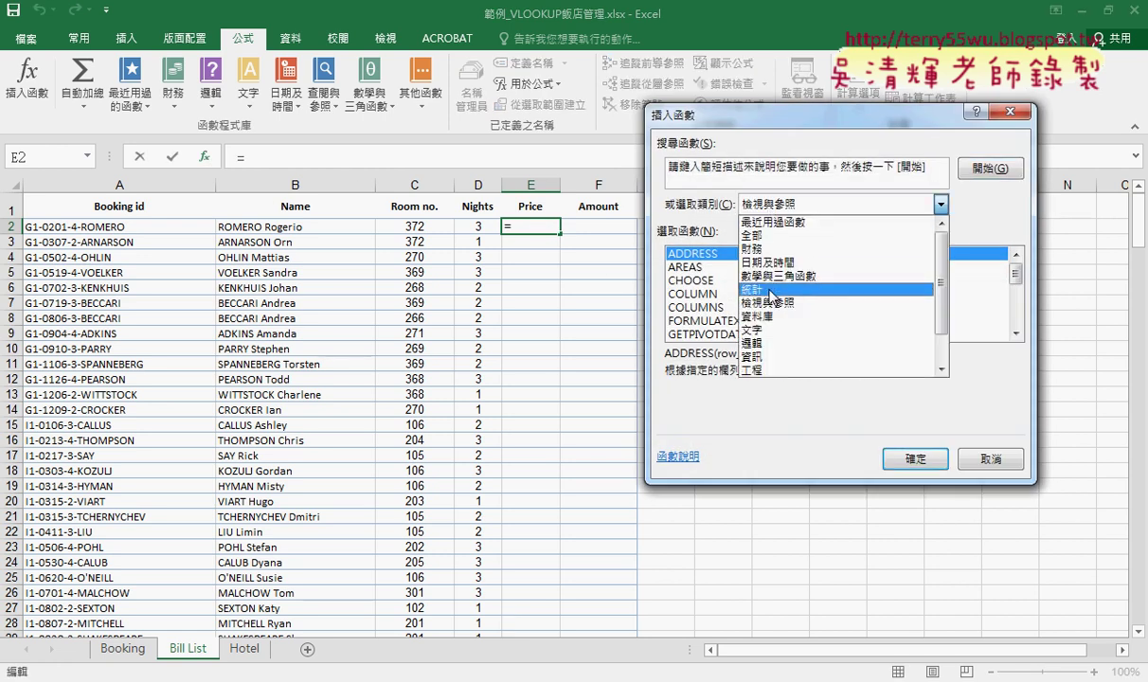
pyautogui.click(751, 329)
pyautogui.moveTo(1015, 266); pyautogui.dragTo(1016, 294)
pyautogui.click(678, 253)
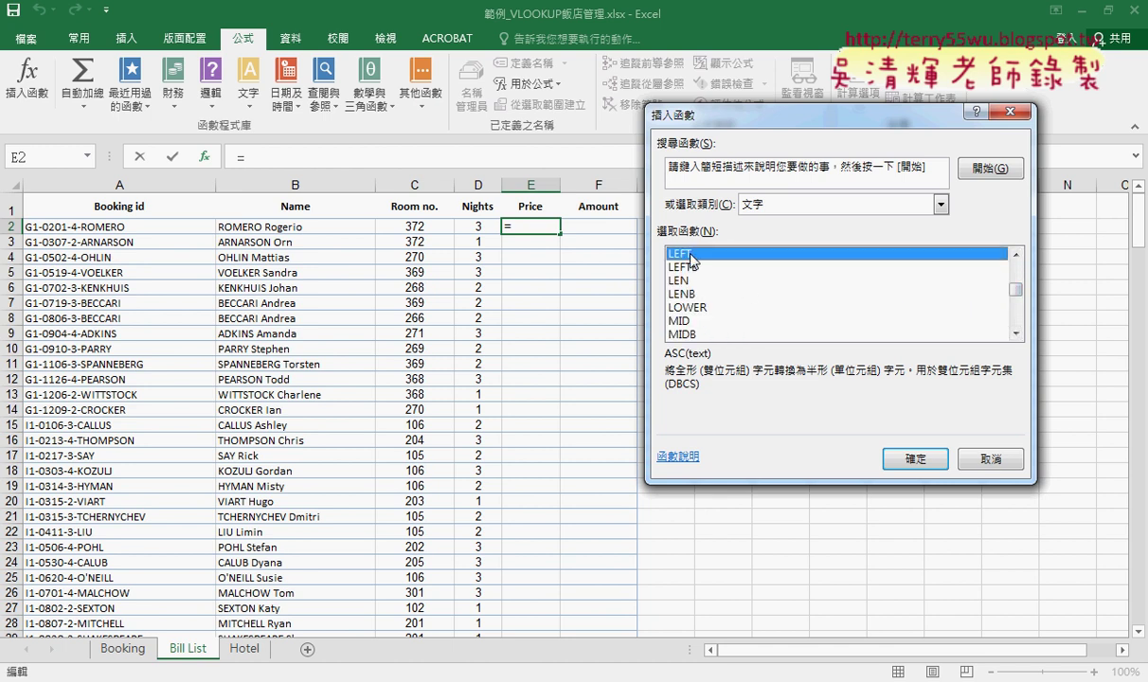
pyautogui.click(900, 454)
pyautogui.click(135, 226)
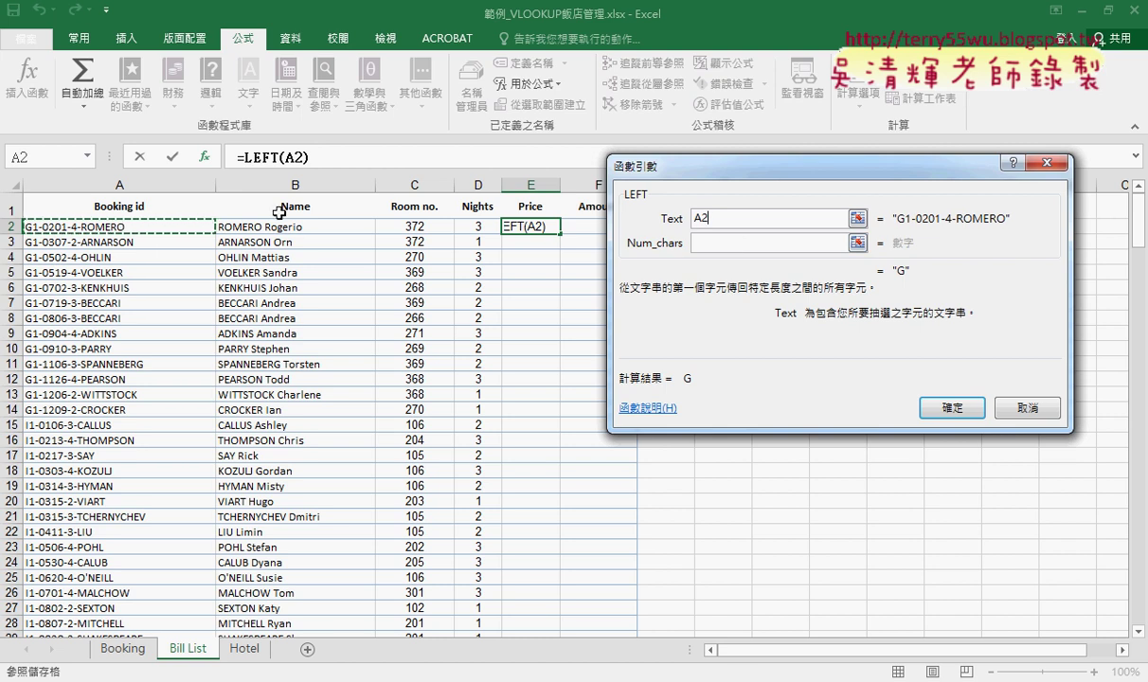
pyautogui.click(746, 244)
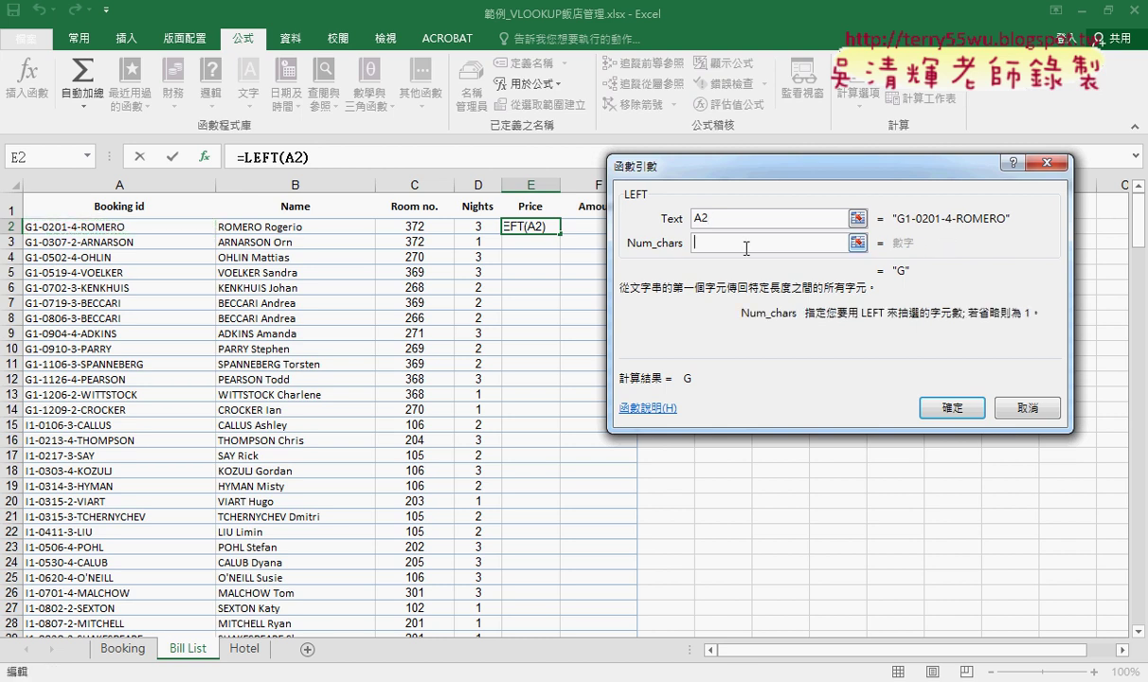
pyautogui.write('3')
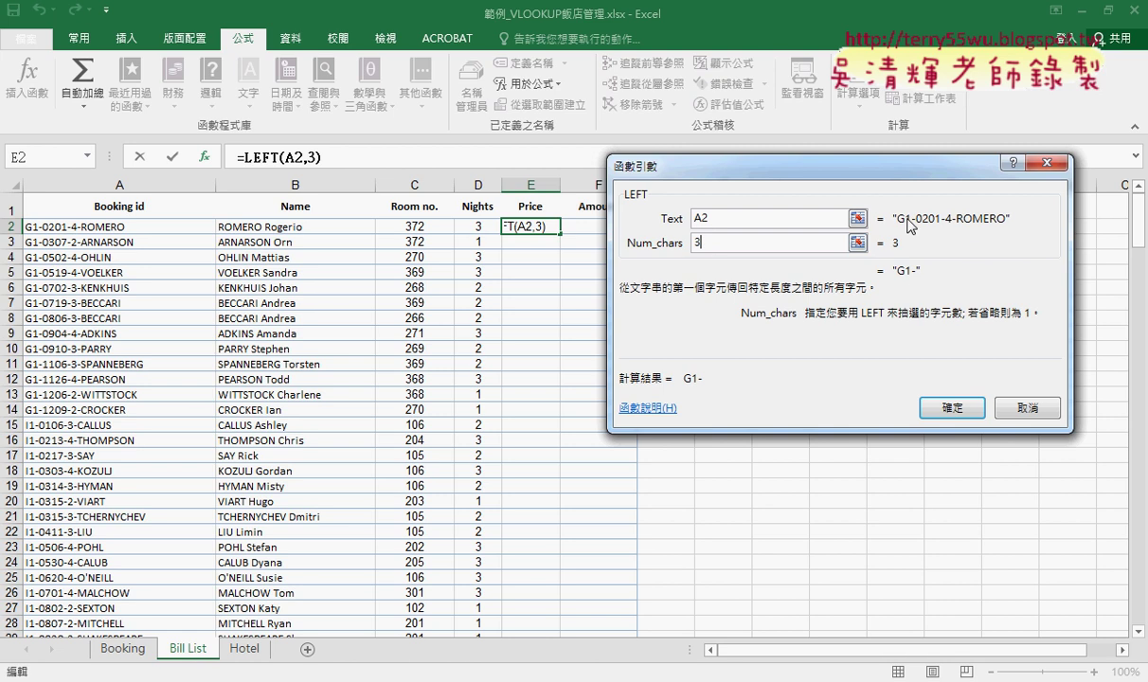
pyautogui.click(944, 408)
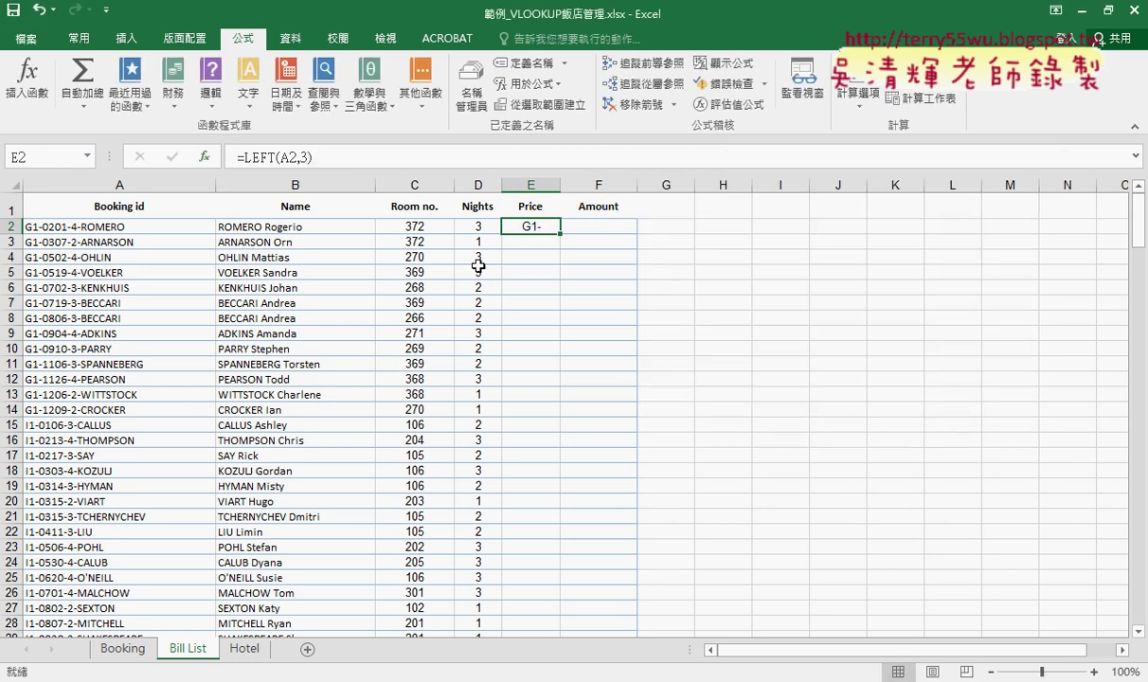
# Append &C2 to E2's formula so it shows G1-372.
pyautogui.click(374, 161)
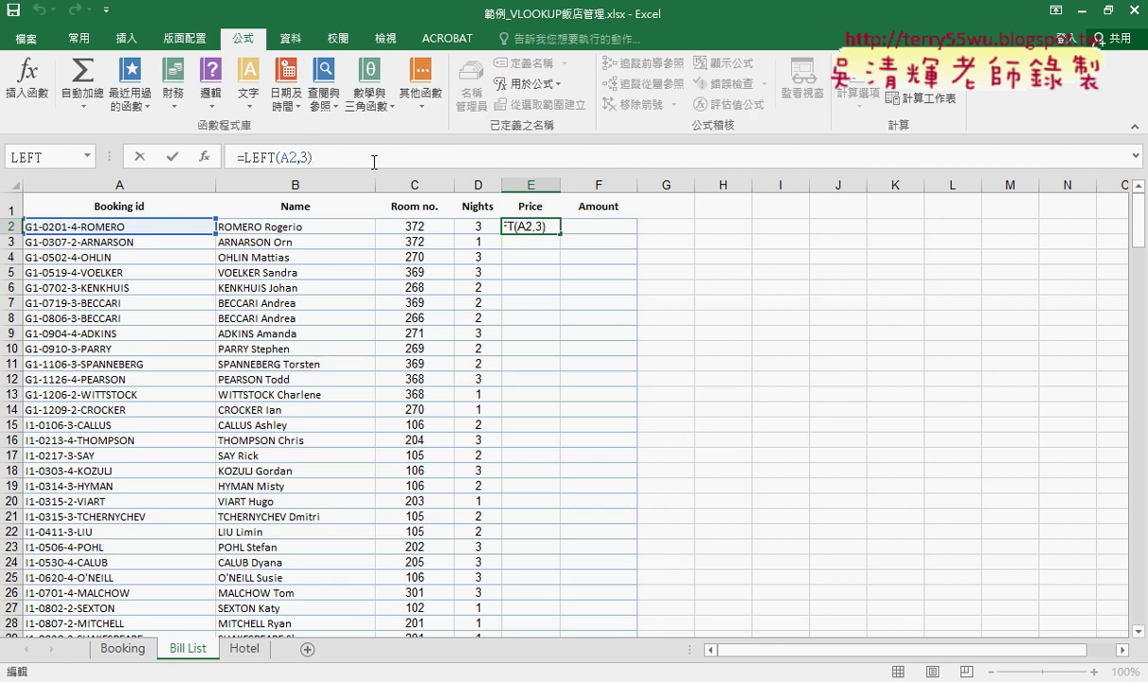
pyautogui.write('&')
pyautogui.click(432, 230)
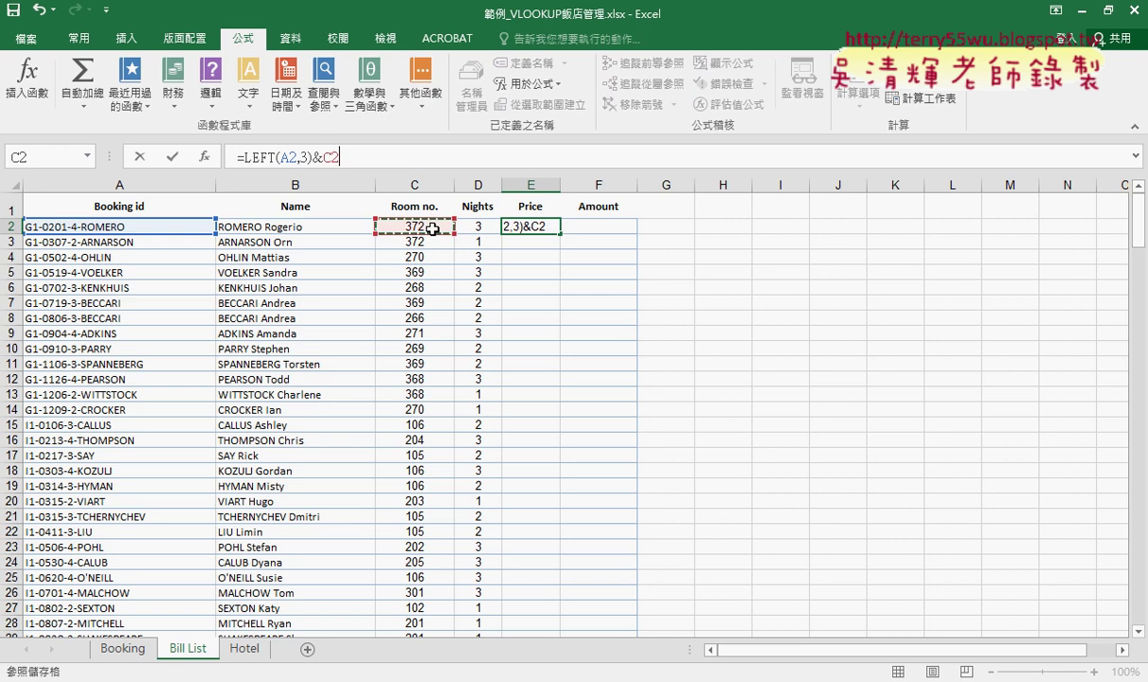
pyautogui.click(173, 158)
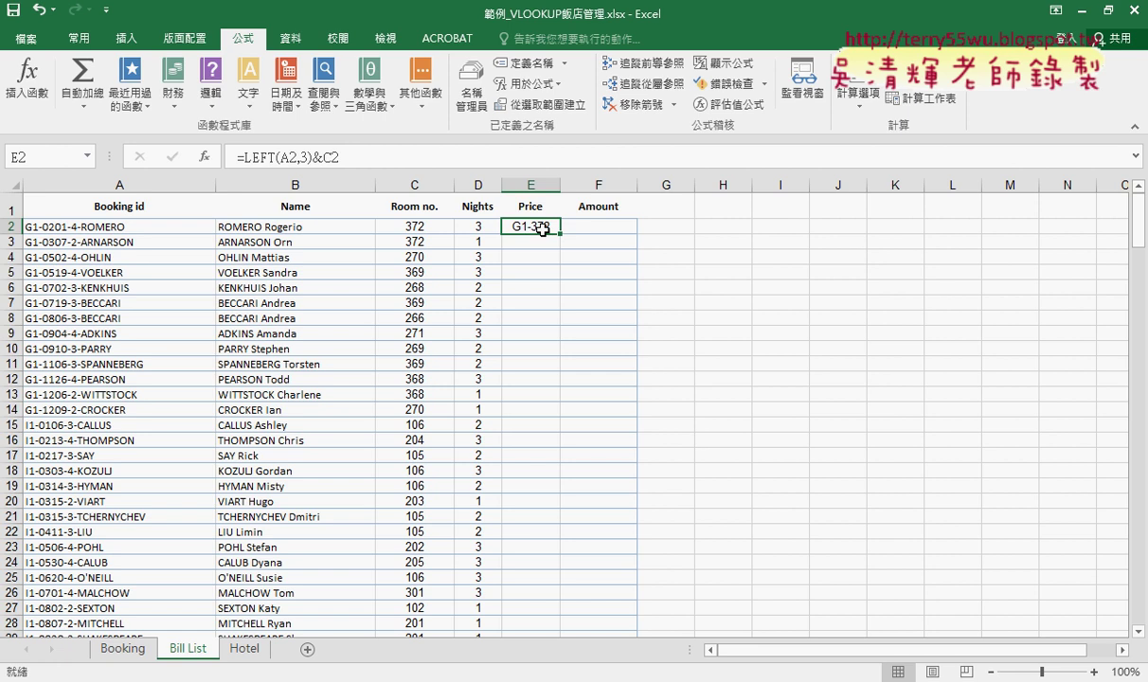
# On the Hotel sheet, select key G1-372 and its 3,800 price in row 103.
pyautogui.click(246, 649)
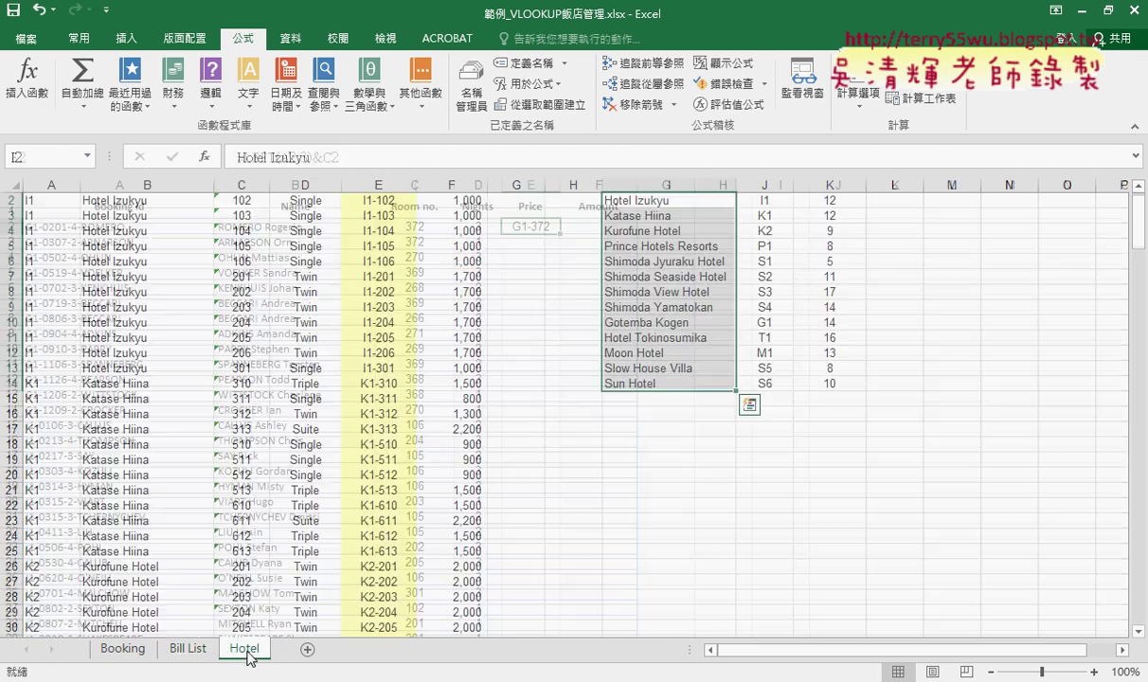
pyautogui.scroll(1, 374, 313)
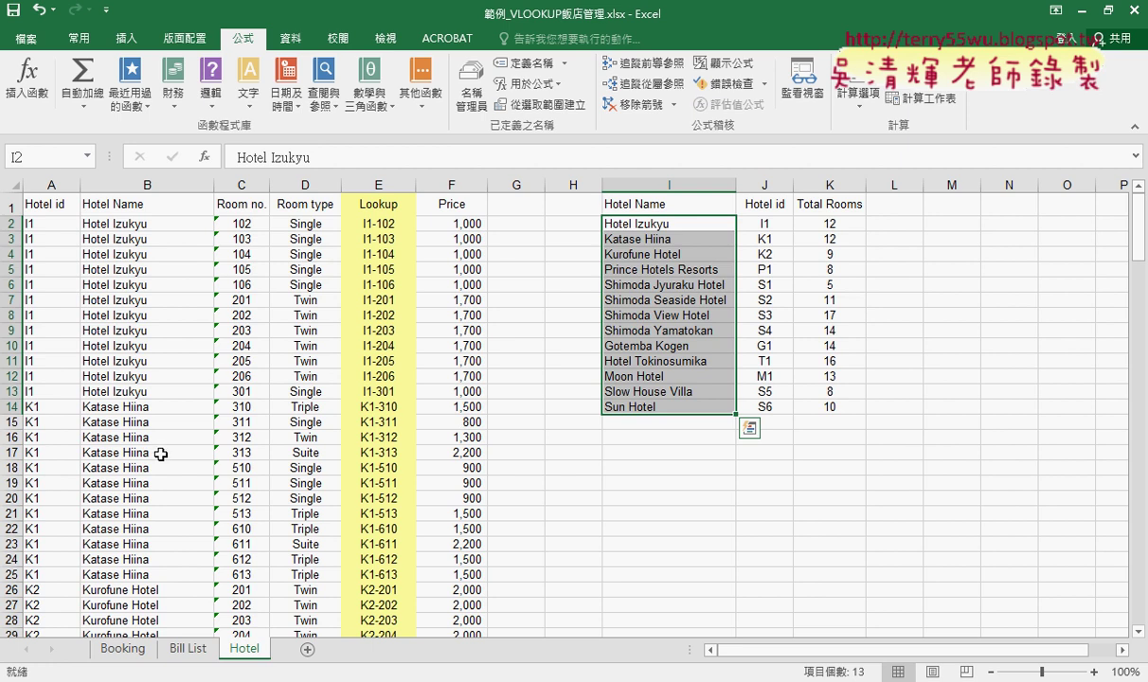
pyautogui.click(186, 649)
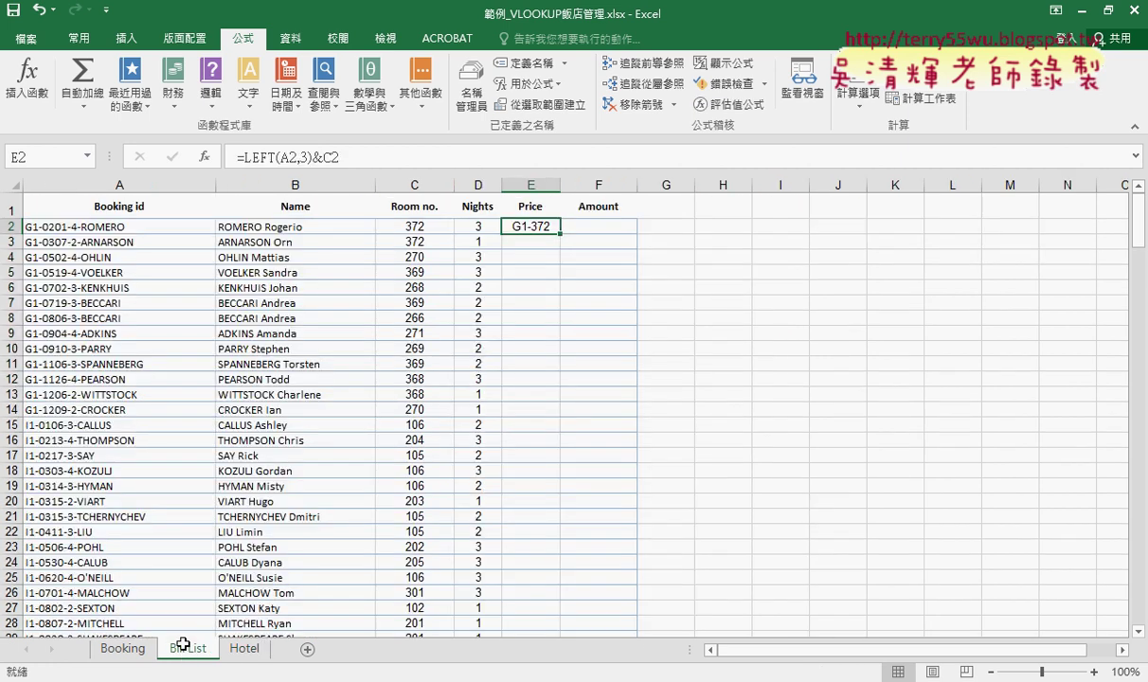
pyautogui.click(243, 649)
pyautogui.scroll(-4, 391, 492)
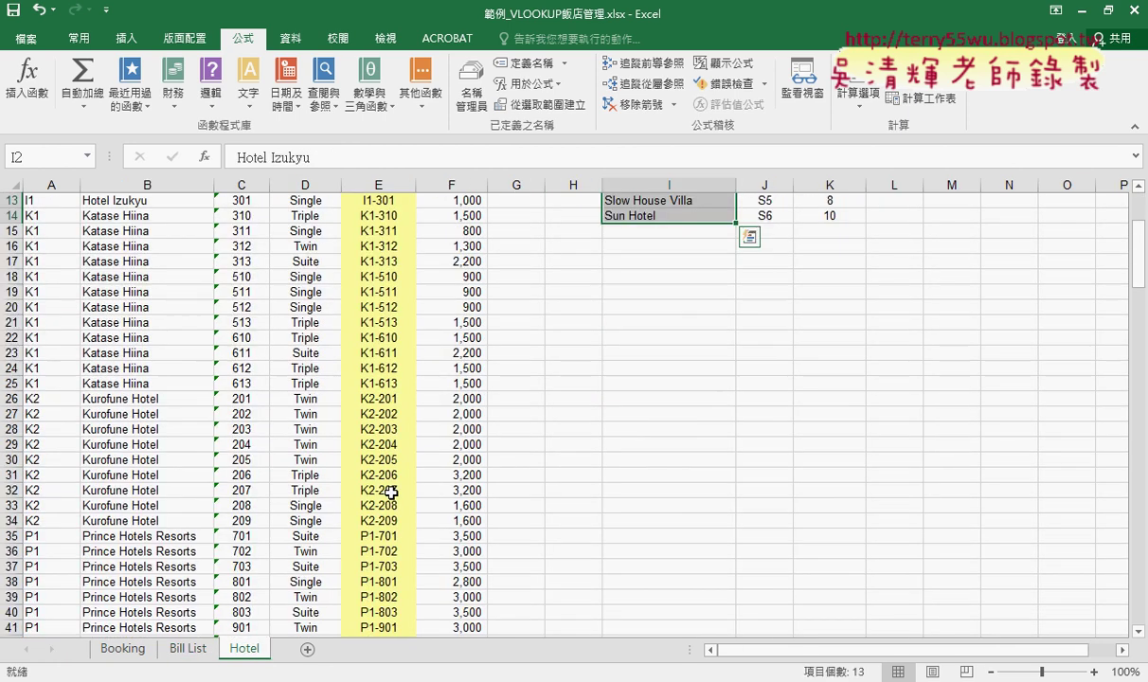
pyautogui.scroll(-5, 391, 492)
pyautogui.scroll(-4, 391, 493)
pyautogui.scroll(-3, 393, 491)
pyautogui.scroll(-8, 395, 489)
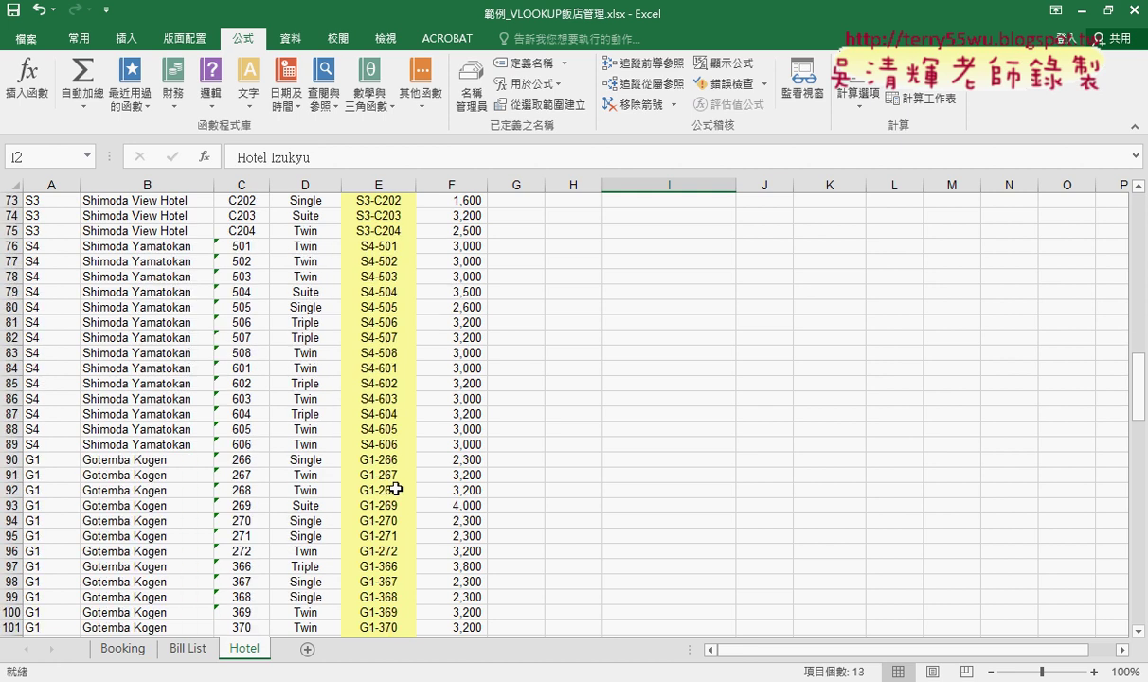
pyautogui.scroll(-4, 396, 489)
pyautogui.scroll(2, 369, 341)
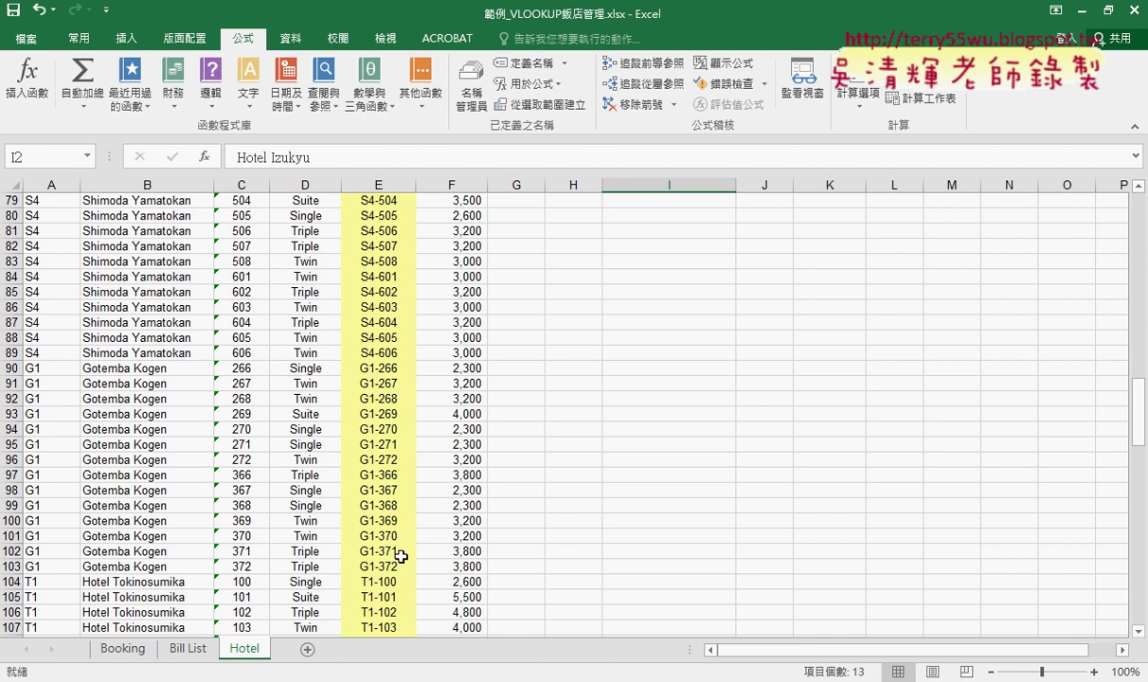
pyautogui.moveTo(471, 572); pyautogui.dragTo(356, 566)
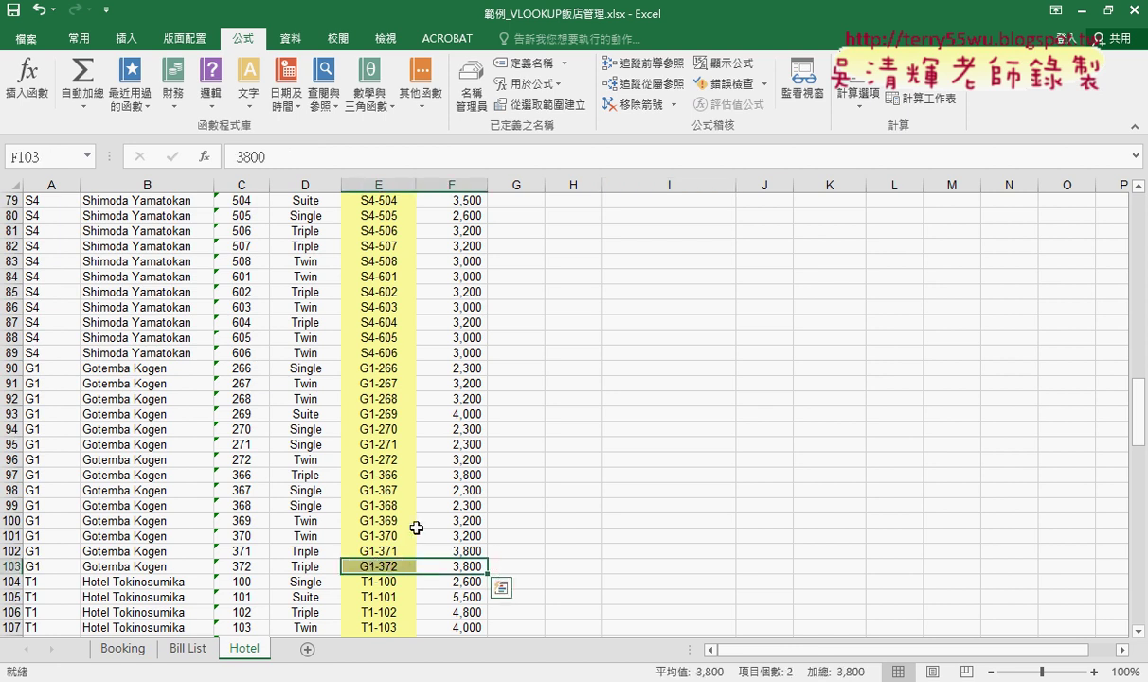
# Return to the Bill List sheet and scroll through it back to the top.
pyautogui.click(187, 648)
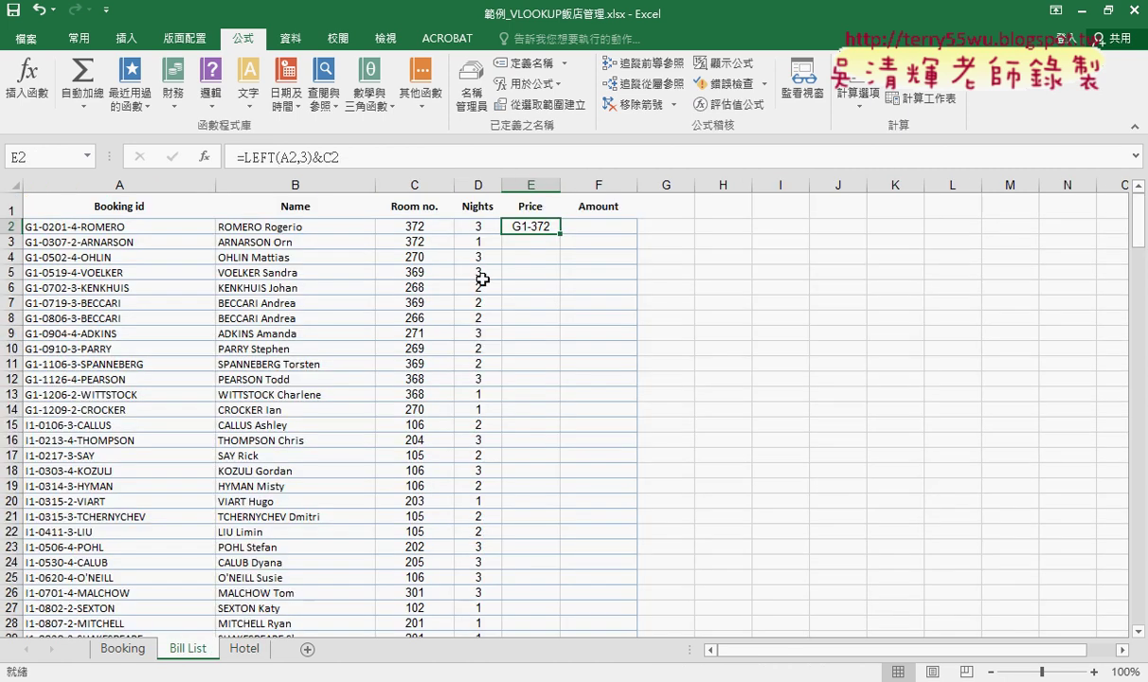
pyautogui.scroll(-8, 544, 411)
pyautogui.scroll(-12, 547, 411)
pyautogui.scroll(-5, 546, 411)
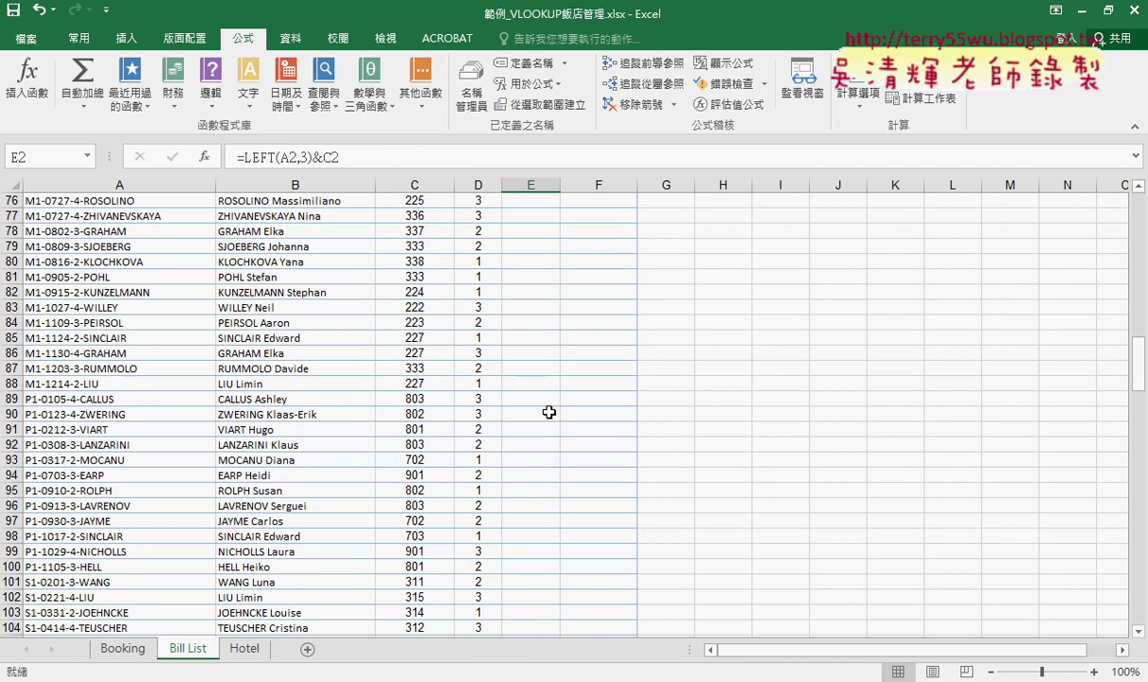
pyautogui.scroll(-8, 546, 411)
pyautogui.scroll(-9, 541, 416)
pyautogui.scroll(-7, 540, 420)
pyautogui.scroll(-3, 540, 420)
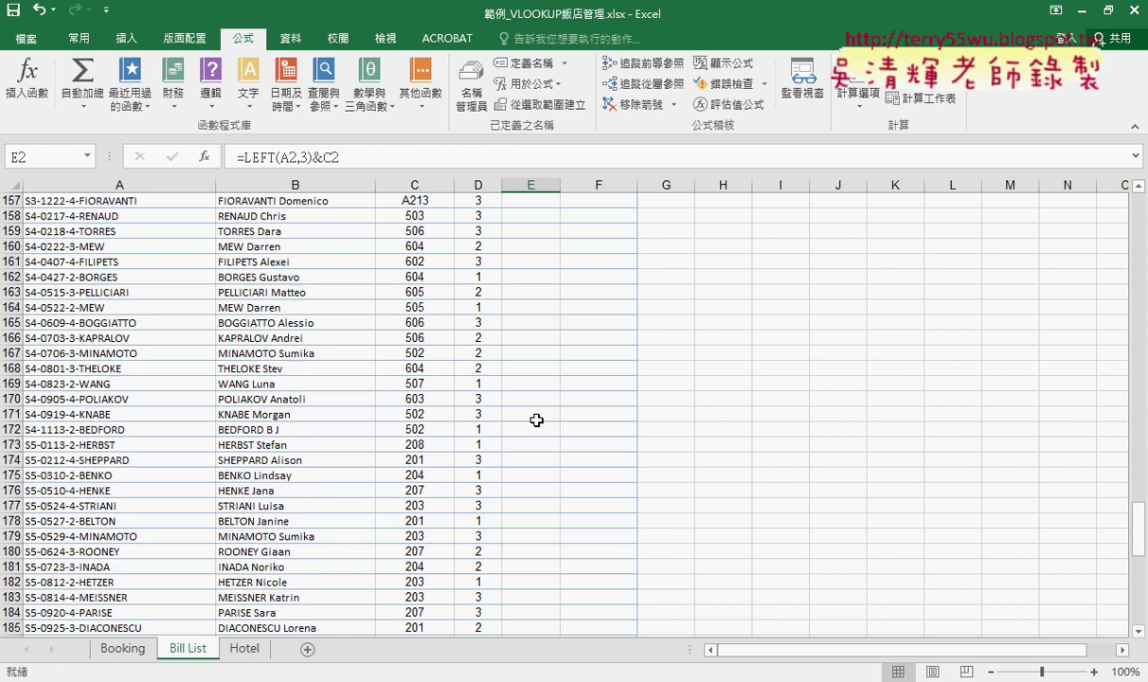
pyautogui.scroll(13, 538, 417)
pyautogui.scroll(16, 537, 409)
pyautogui.scroll(14, 537, 409)
pyautogui.scroll(9, 533, 397)
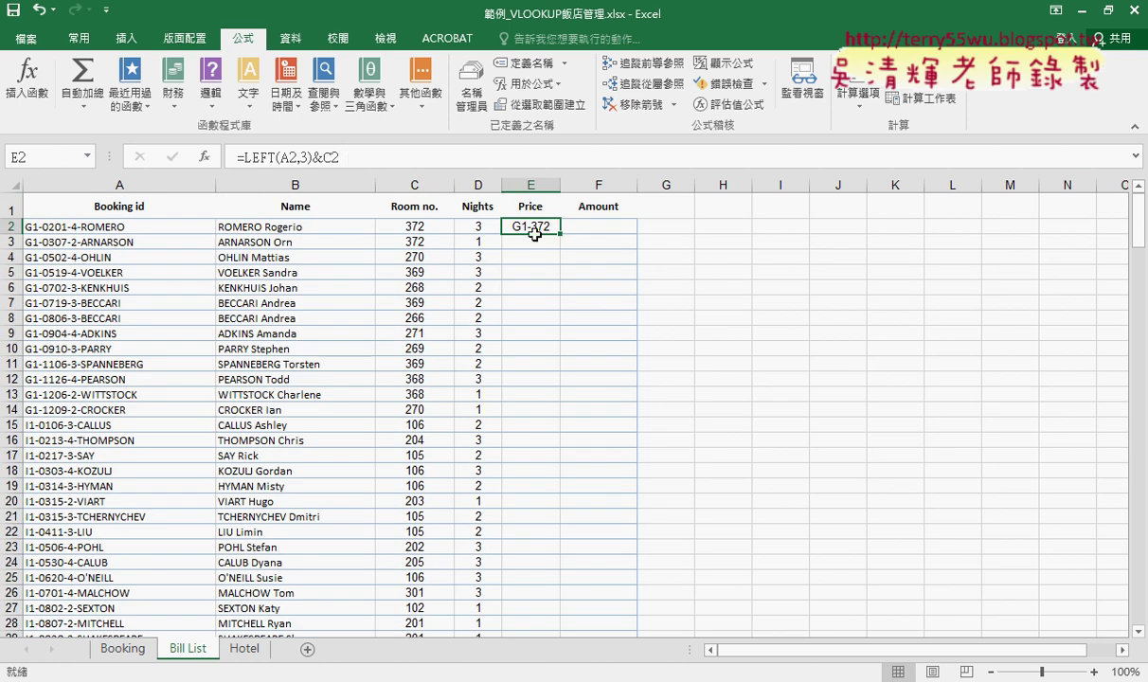
# Cut the LEFT(A2,3)&C2 key text from E2 and choose VLOOKUP from Lookup & Reference.
pyautogui.moveTo(341, 158); pyautogui.dragTo(232, 161)
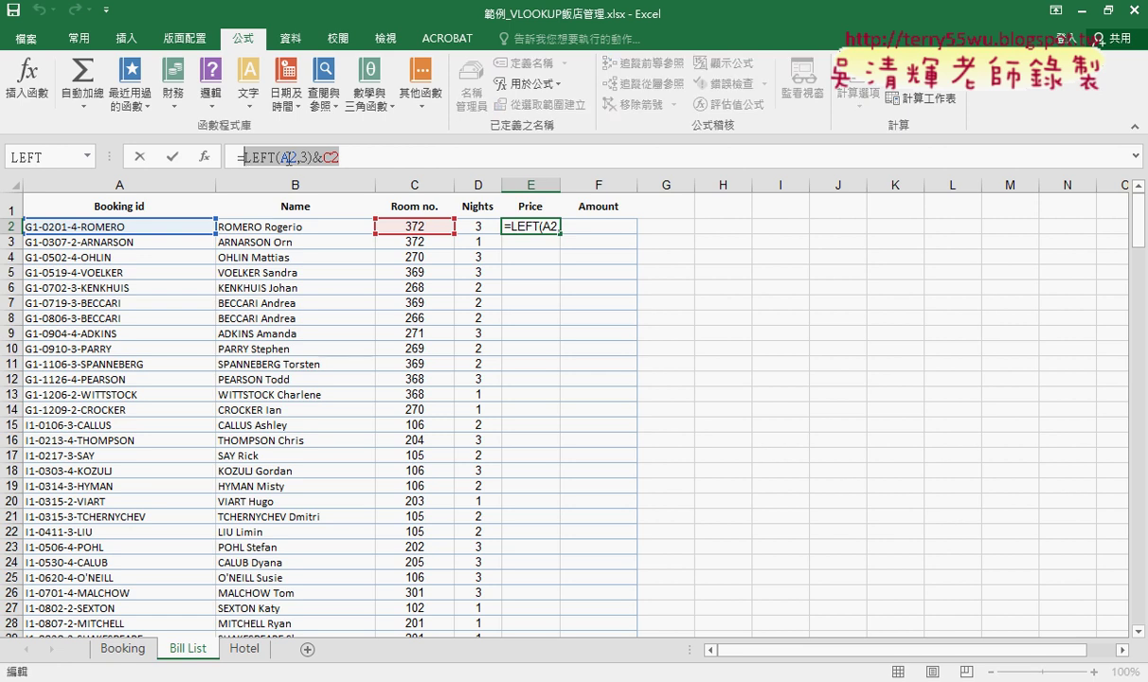
pyautogui.rightClick(288, 161)
pyautogui.click(336, 170)
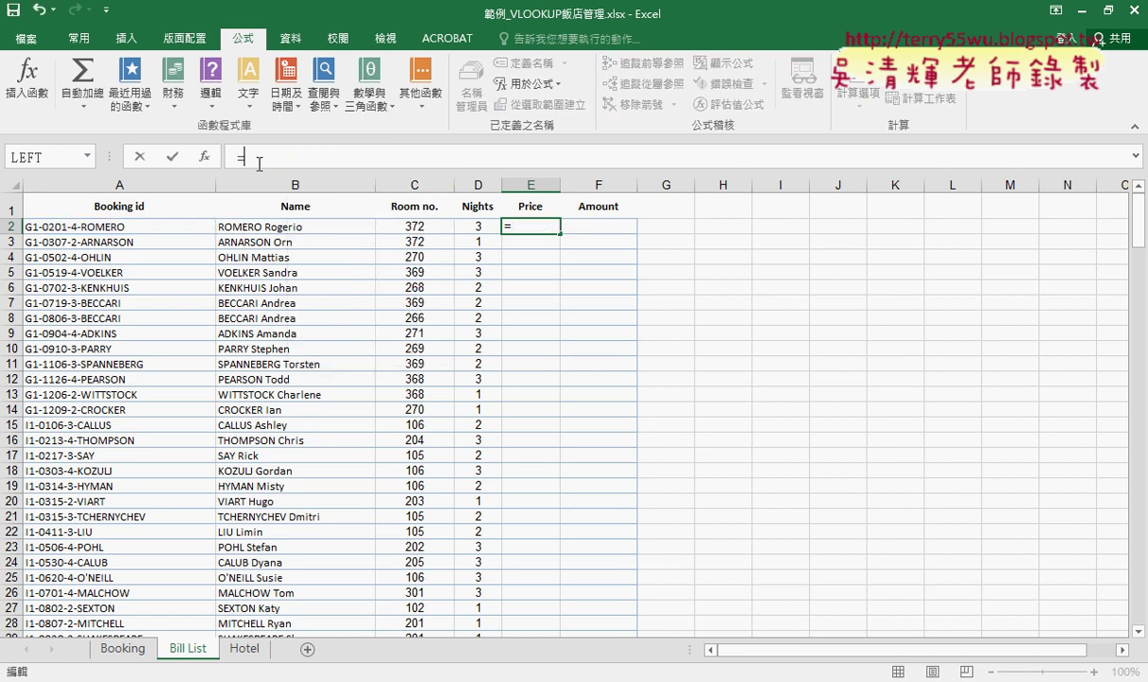
pyautogui.click(204, 156)
pyautogui.click(940, 205)
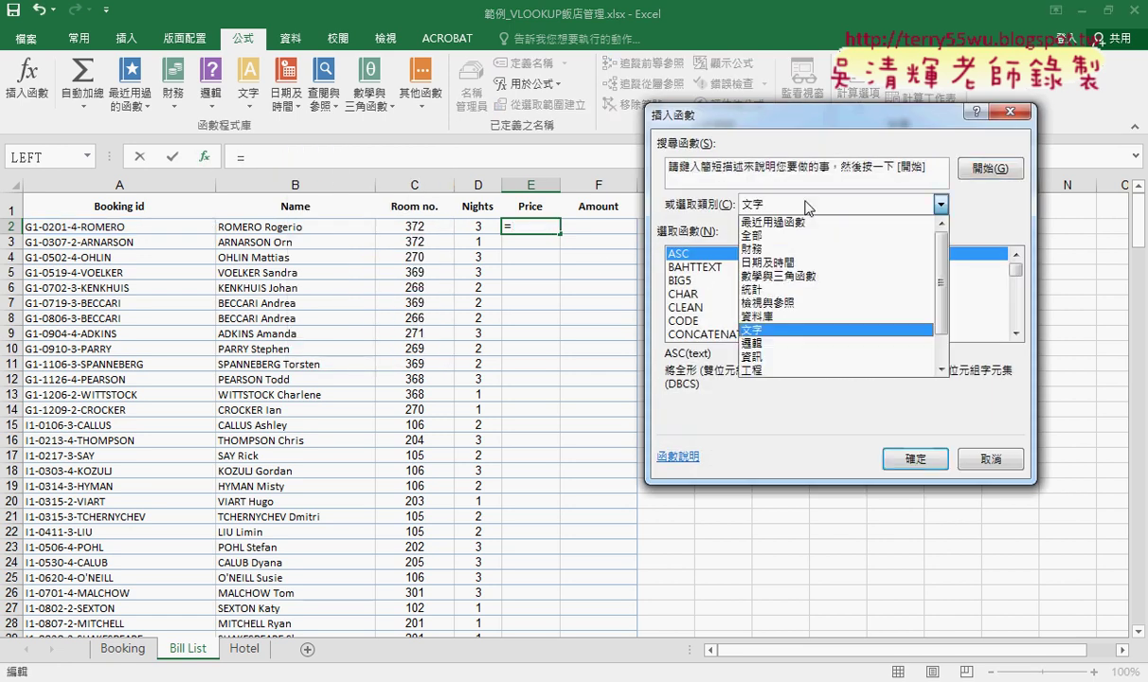
pyautogui.click(824, 303)
pyautogui.moveTo(1015, 267); pyautogui.dragTo(1015, 318)
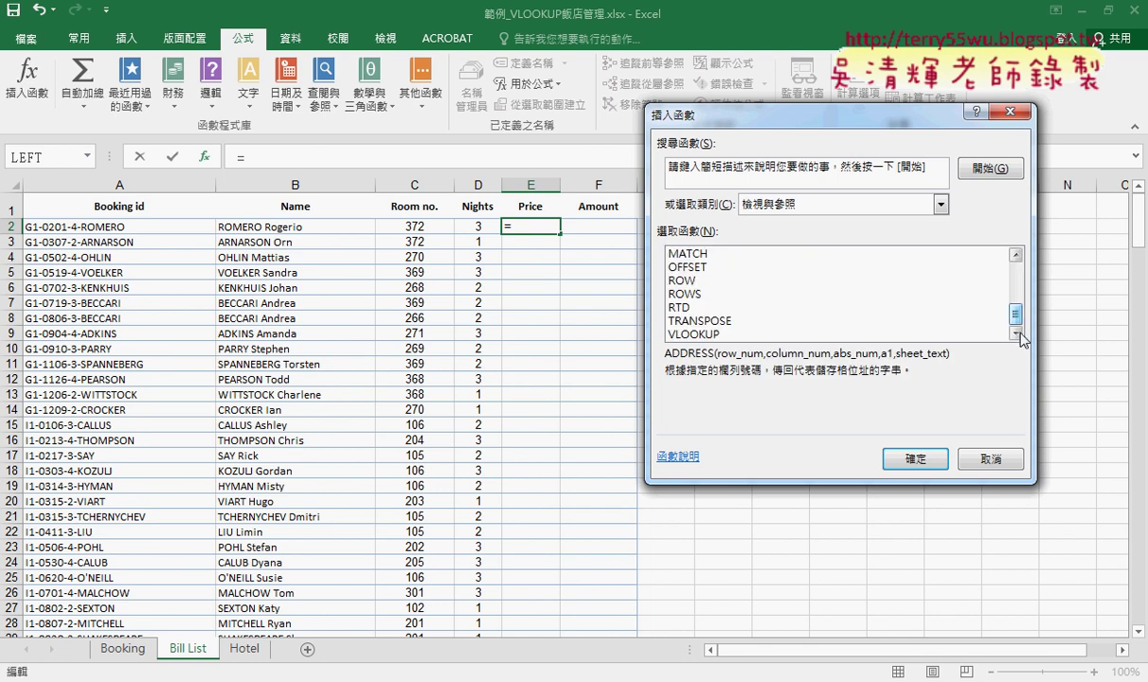
pyautogui.doubleClick(708, 335)
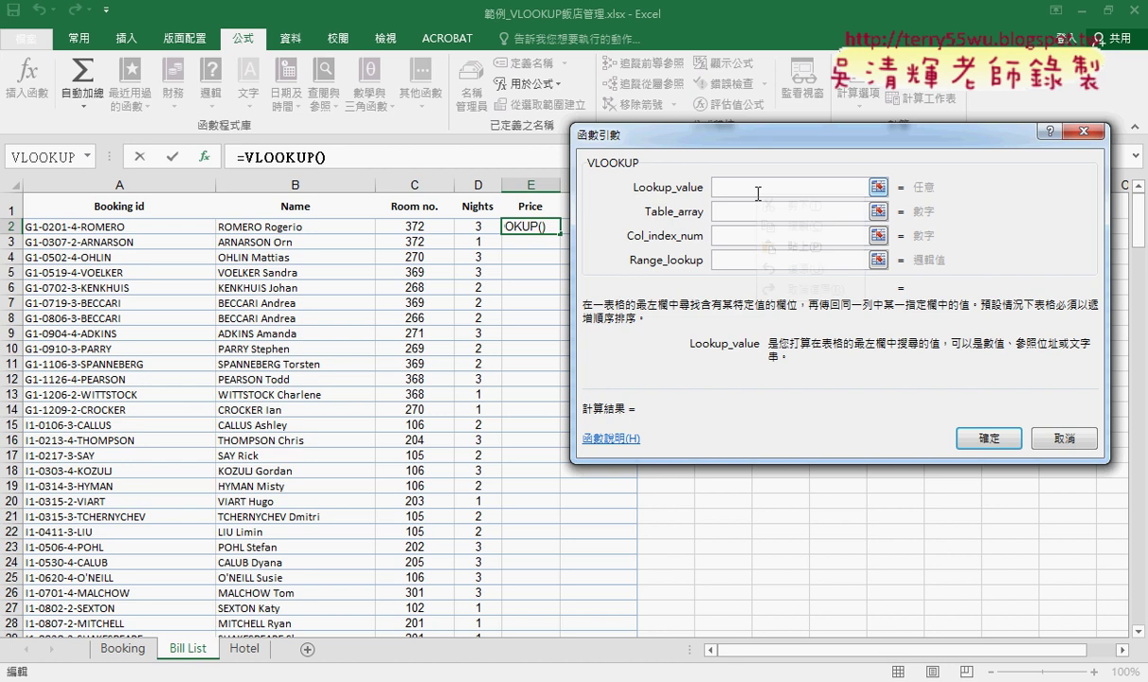
# Set VLOOKUP's Lookup_value to LEFT(A2,3)&C2 and its Table_array to the LookupPrice name.
pyautogui.click(786, 246)
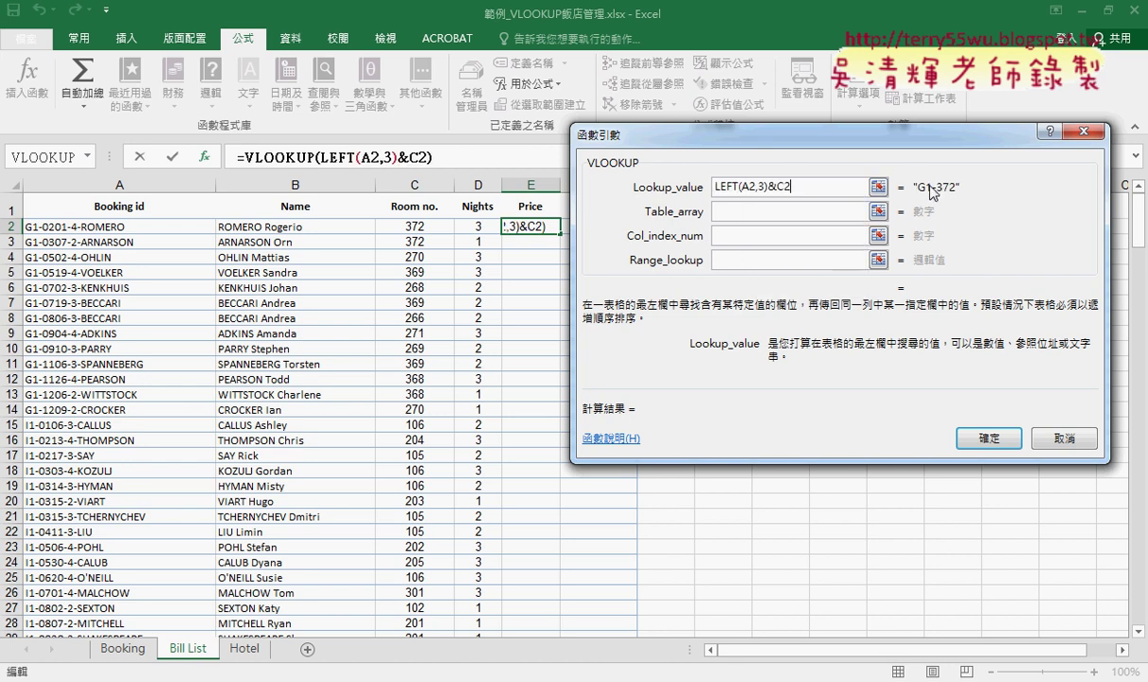
pyautogui.click(753, 214)
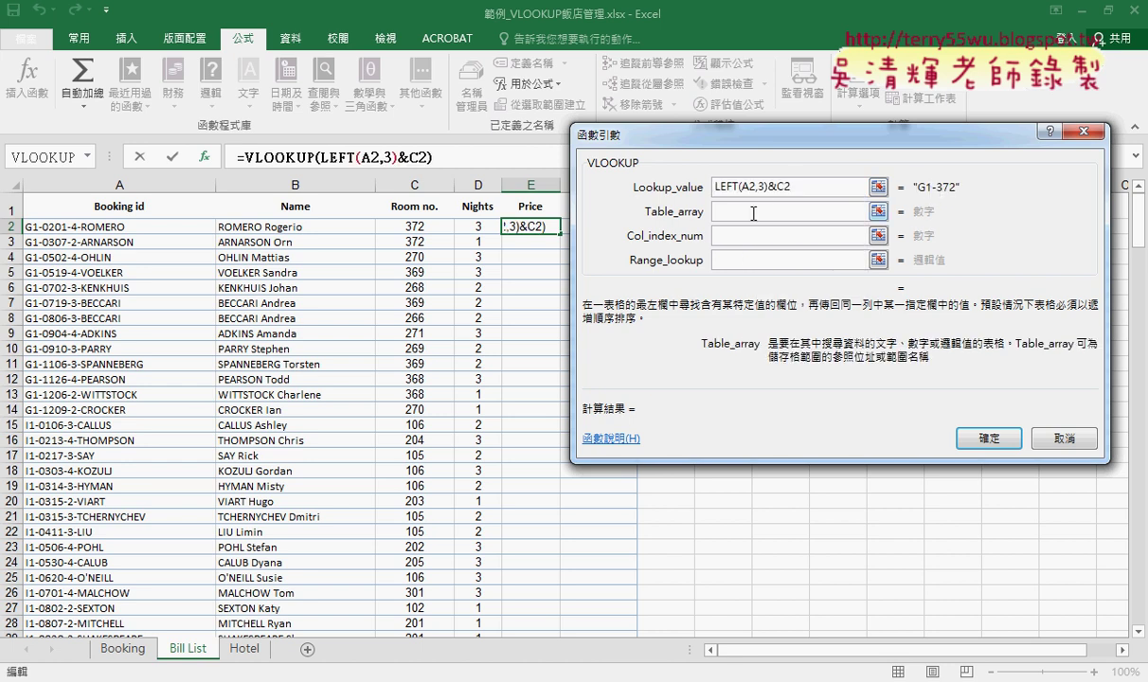
pyautogui.press('F3')
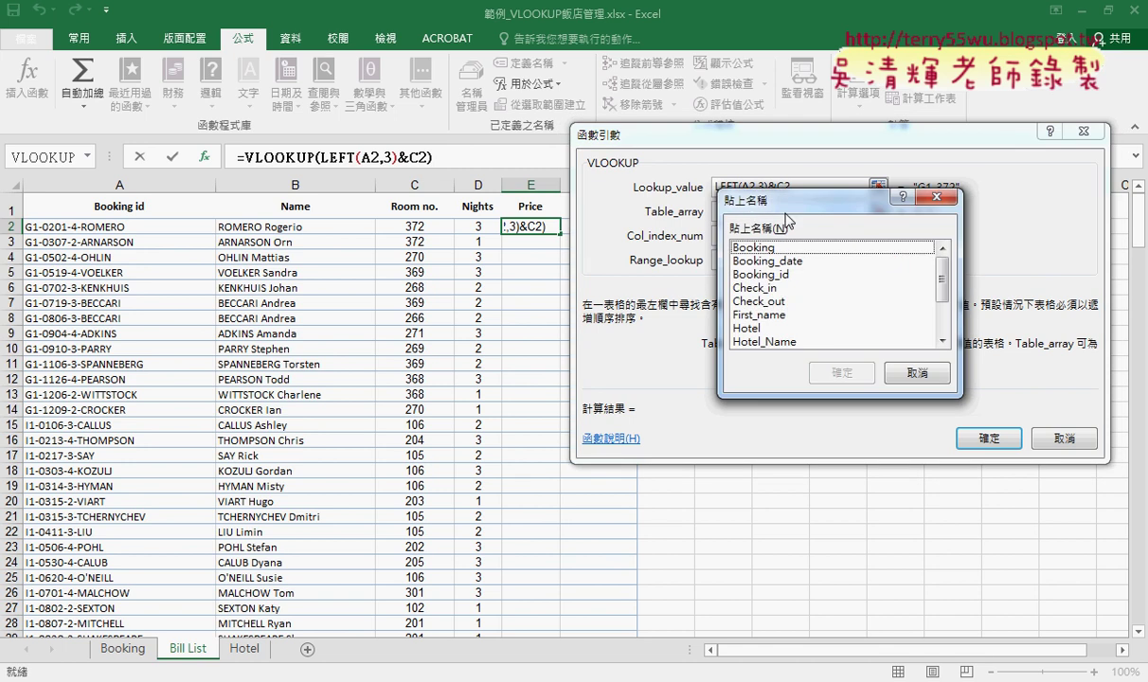
pyautogui.moveTo(941, 278); pyautogui.dragTo(941, 310)
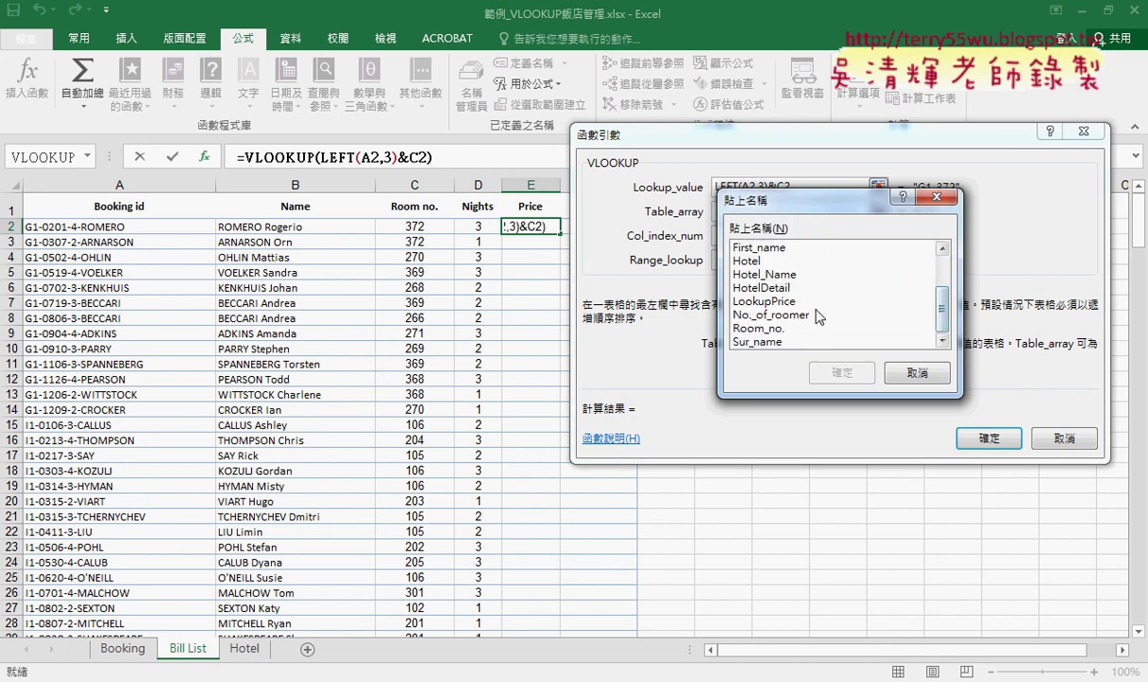
pyautogui.click(767, 301)
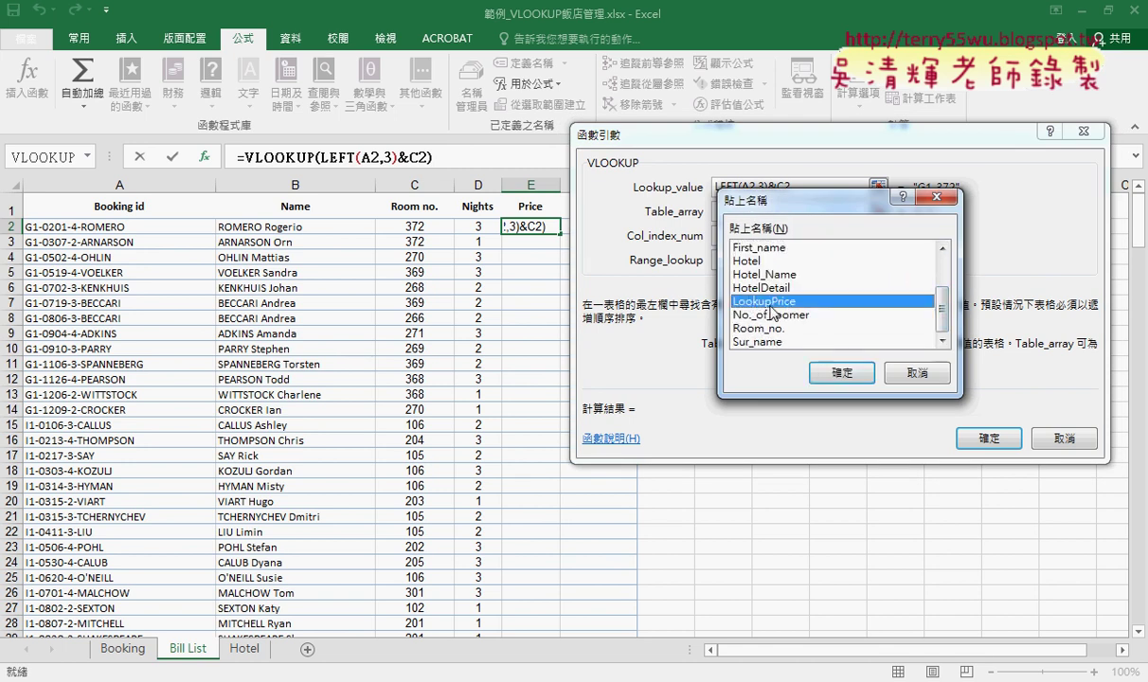
pyautogui.click(825, 373)
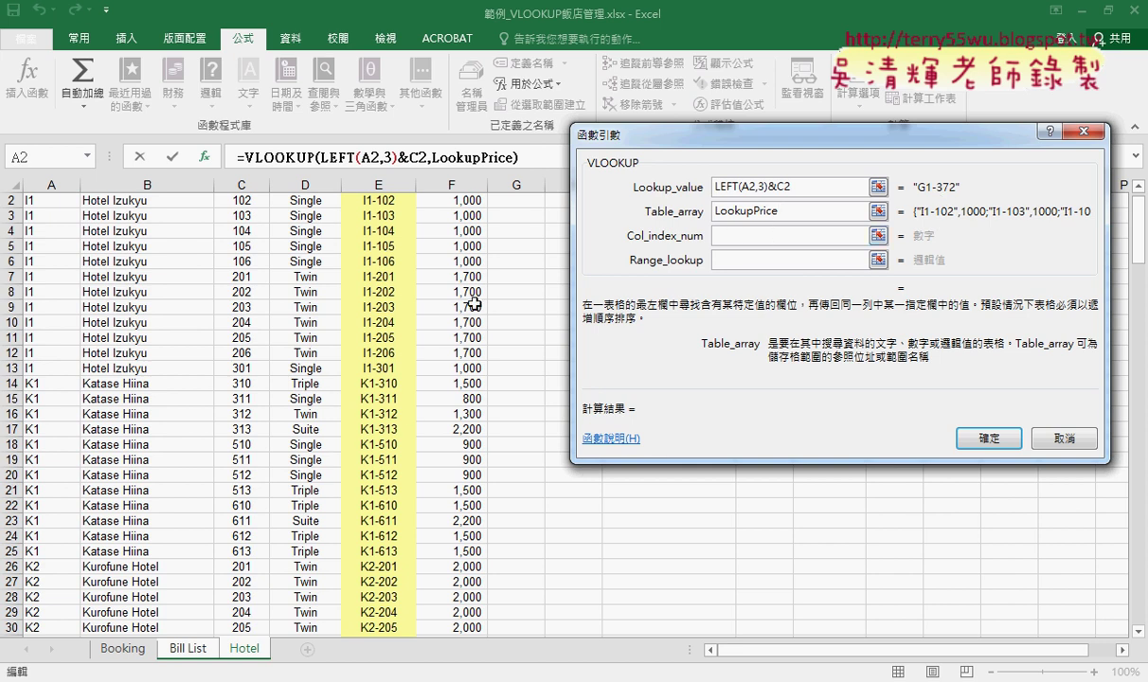
# Enter column index 2 and exact-match 0, so the lookup previews a price of 3,800.
pyautogui.click(762, 236)
pyautogui.write('2')
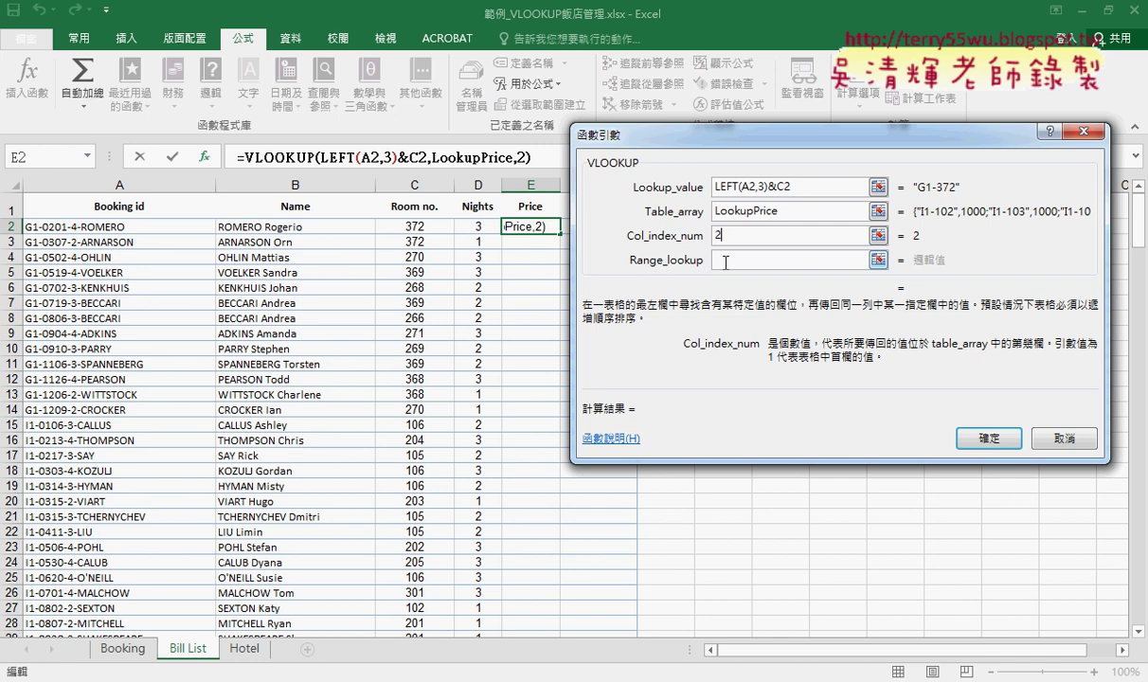
pyautogui.click(725, 262)
pyautogui.write('0')
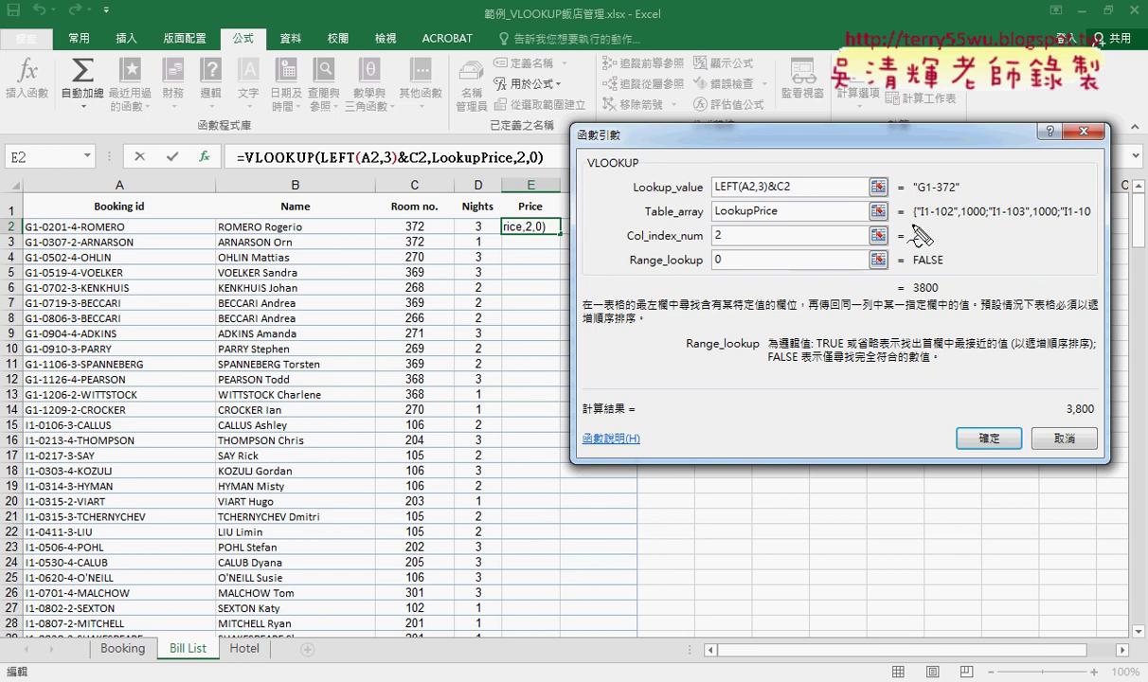
pyautogui.moveTo(958, 196)
pyautogui.mouseDown()
pyautogui.moveTo(917, 199)
pyautogui.moveTo(966, 223)
pyautogui.mouseUp()
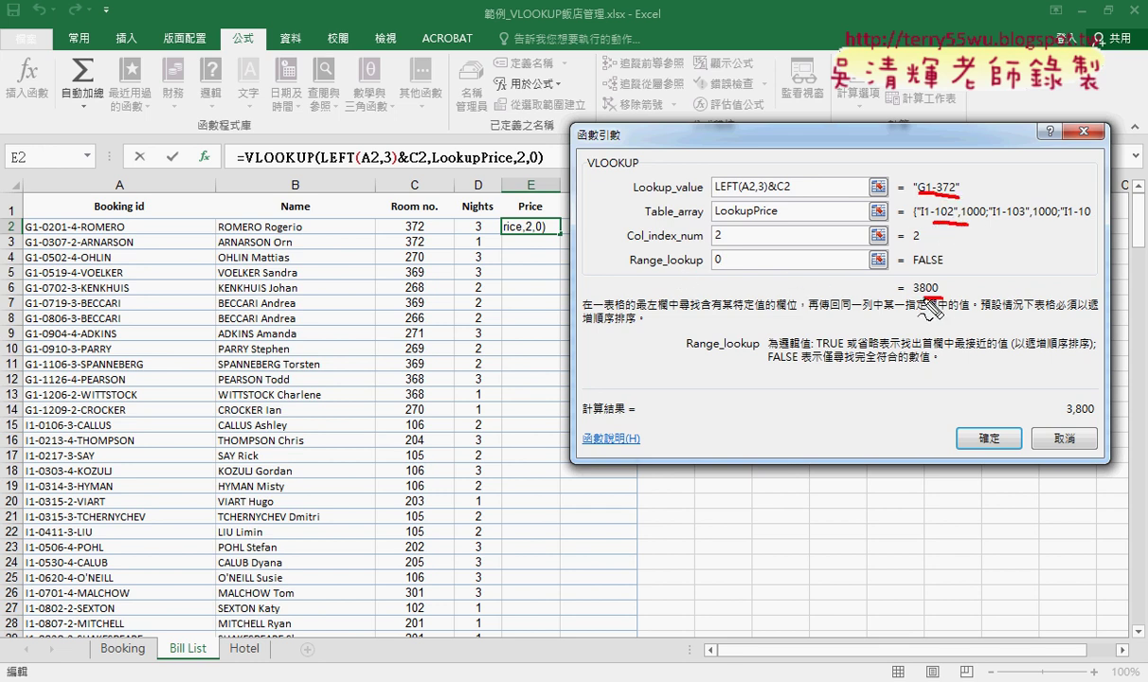
pyautogui.moveTo(947, 273); pyautogui.dragTo(952, 298)
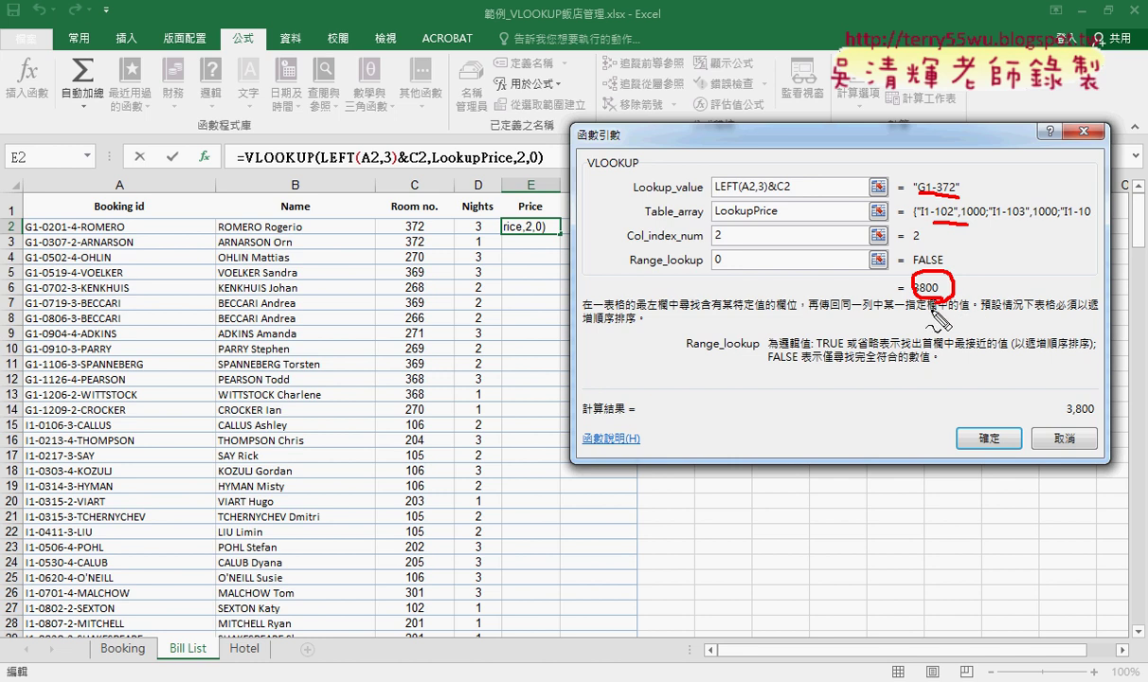
pyautogui.moveTo(930, 307)
pyautogui.mouseDown()
pyautogui.moveTo(549, 228)
pyautogui.moveTo(568, 241)
pyautogui.mouseUp()
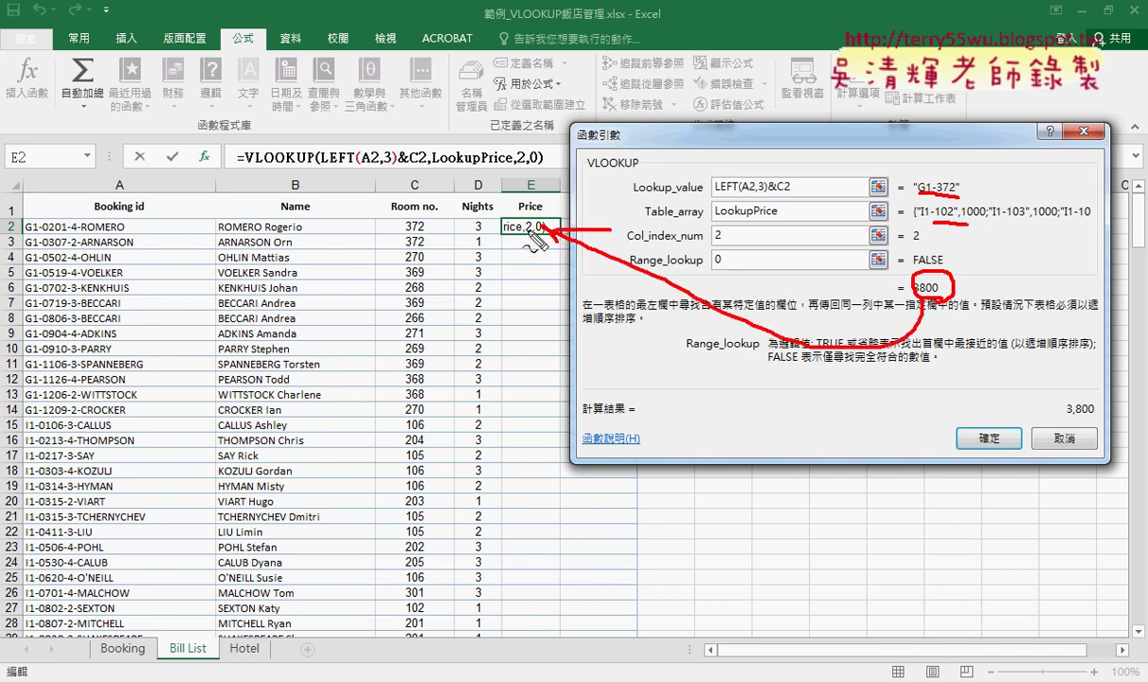
pyautogui.press('Escape')
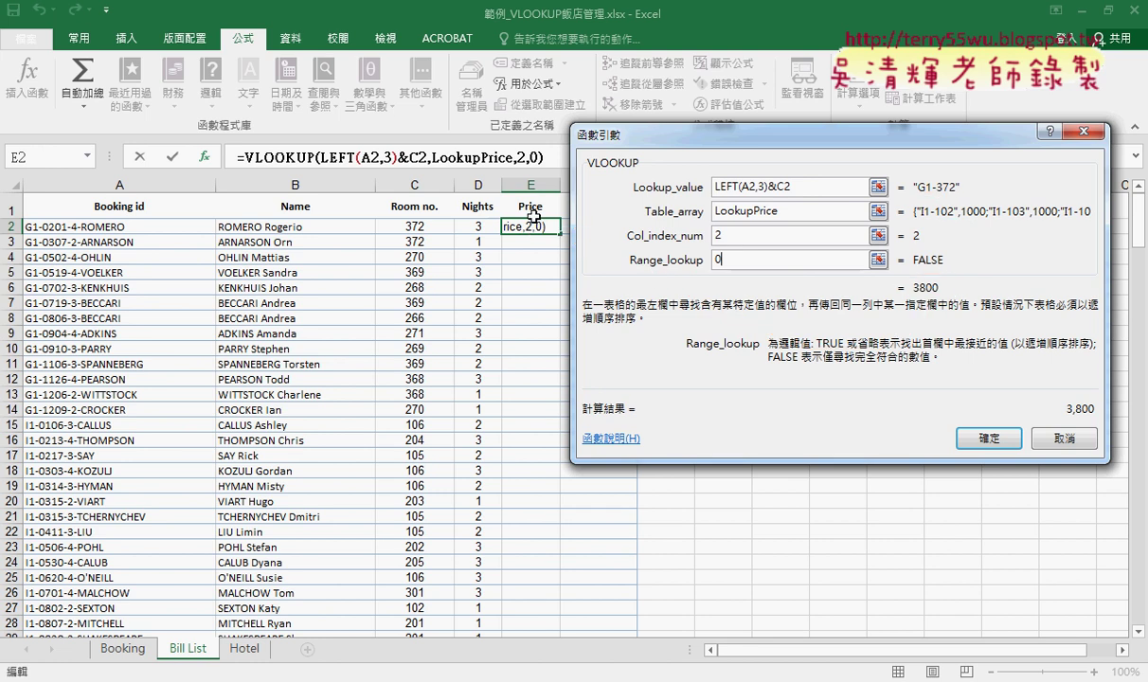
# Confirm E2's price VLOOKUP and fill it down the Price column through row 225.
pyautogui.click(980, 438)
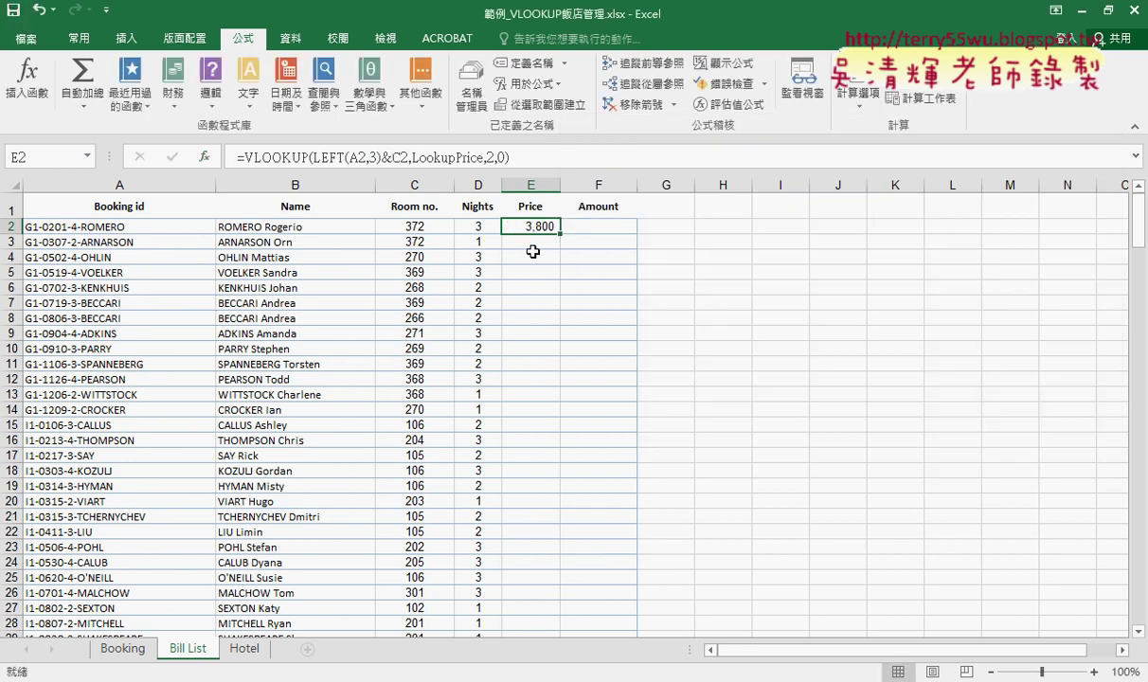
pyautogui.doubleClick(559, 233)
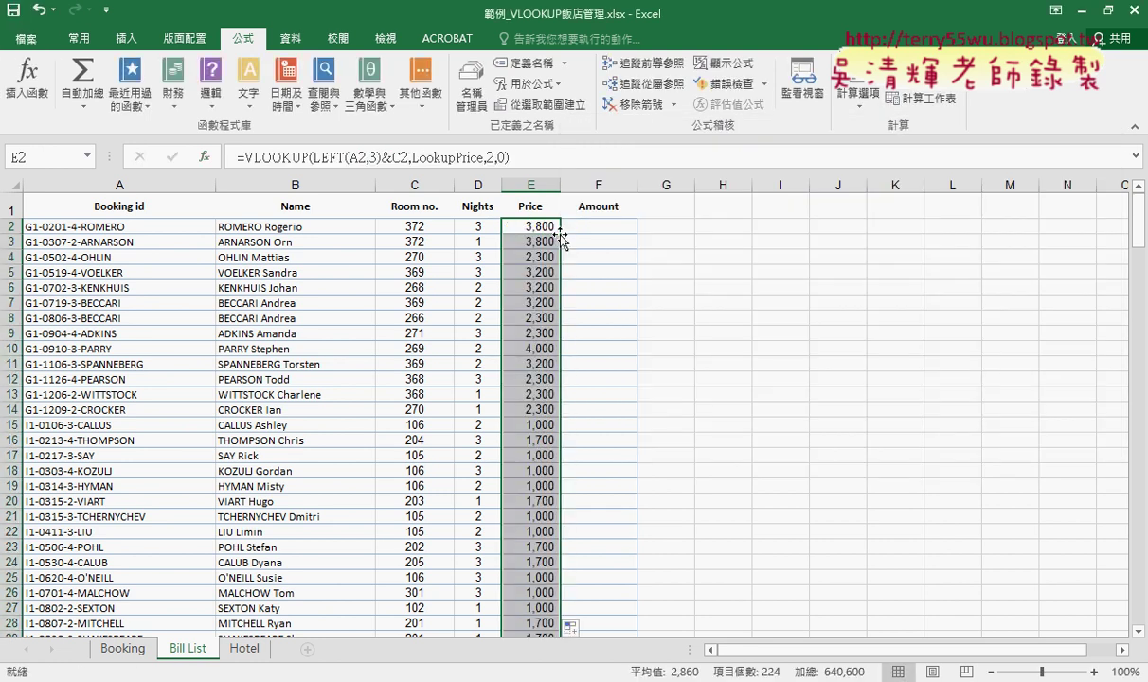
pyautogui.scroll(-4, 559, 237)
pyautogui.scroll(-4, 554, 256)
pyautogui.scroll(-7, 549, 265)
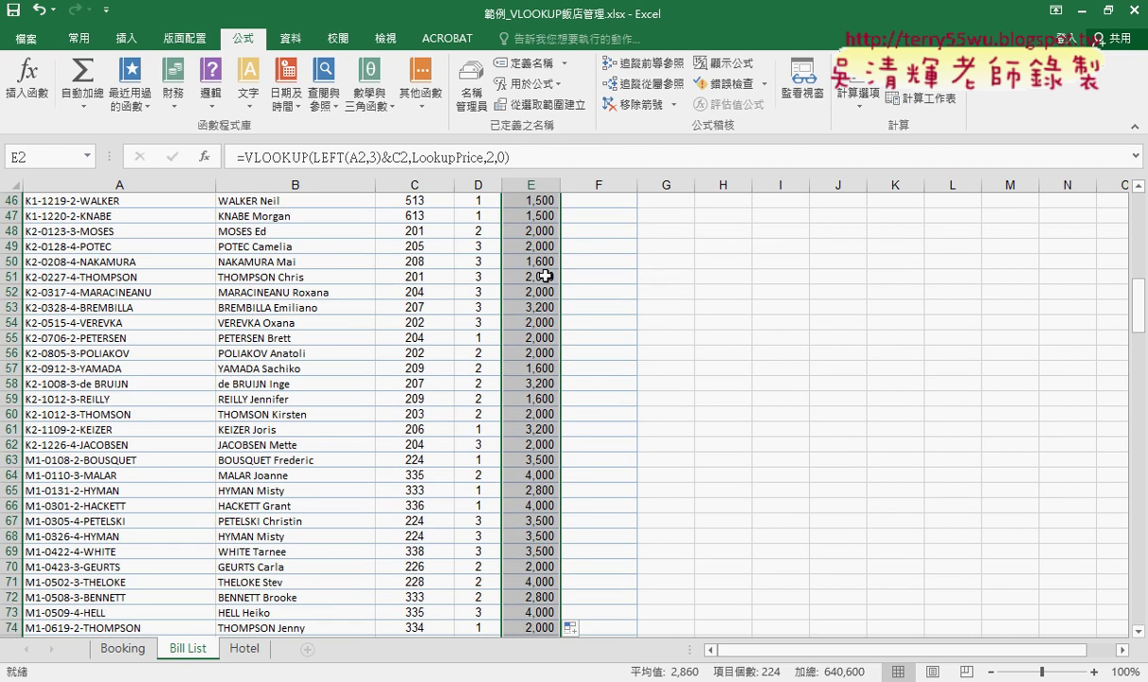
pyautogui.scroll(-8, 545, 275)
pyautogui.scroll(-9, 546, 277)
pyautogui.scroll(-9, 544, 283)
pyautogui.scroll(-9, 544, 288)
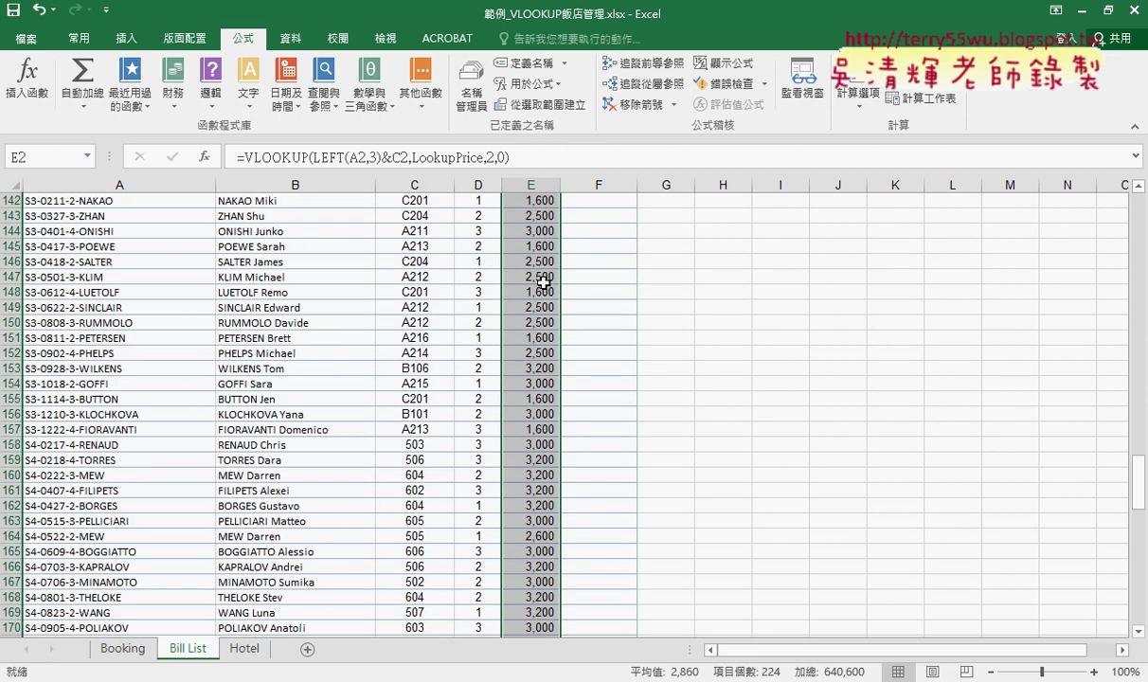
pyautogui.scroll(-9, 543, 295)
pyautogui.scroll(-5, 544, 295)
pyautogui.scroll(-9, 542, 318)
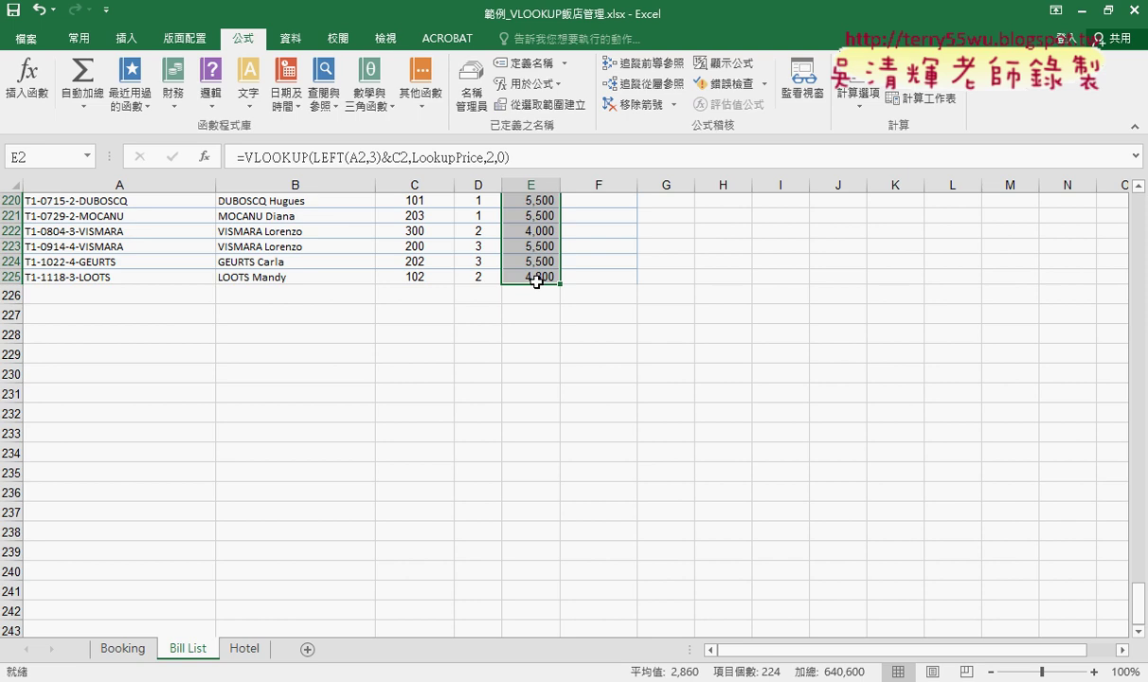
pyautogui.scroll(8, 528, 270)
pyautogui.scroll(10, 530, 269)
pyautogui.scroll(10, 530, 267)
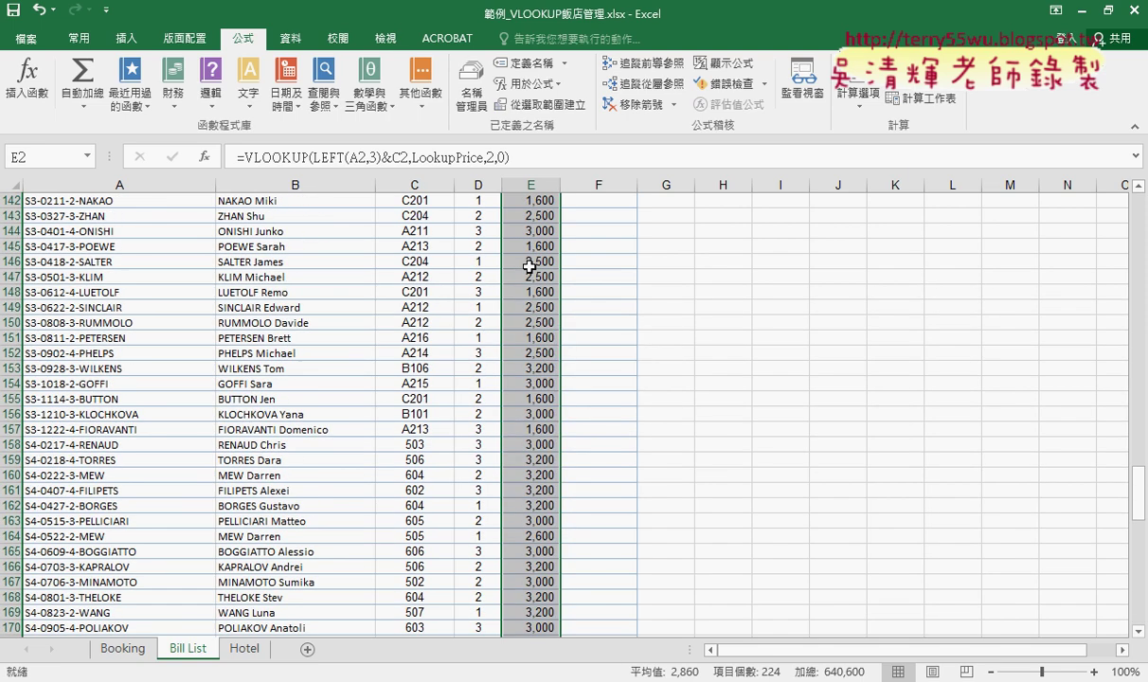
pyautogui.scroll(10, 531, 265)
pyautogui.scroll(11, 531, 265)
pyautogui.scroll(11, 532, 265)
pyautogui.scroll(9, 532, 266)
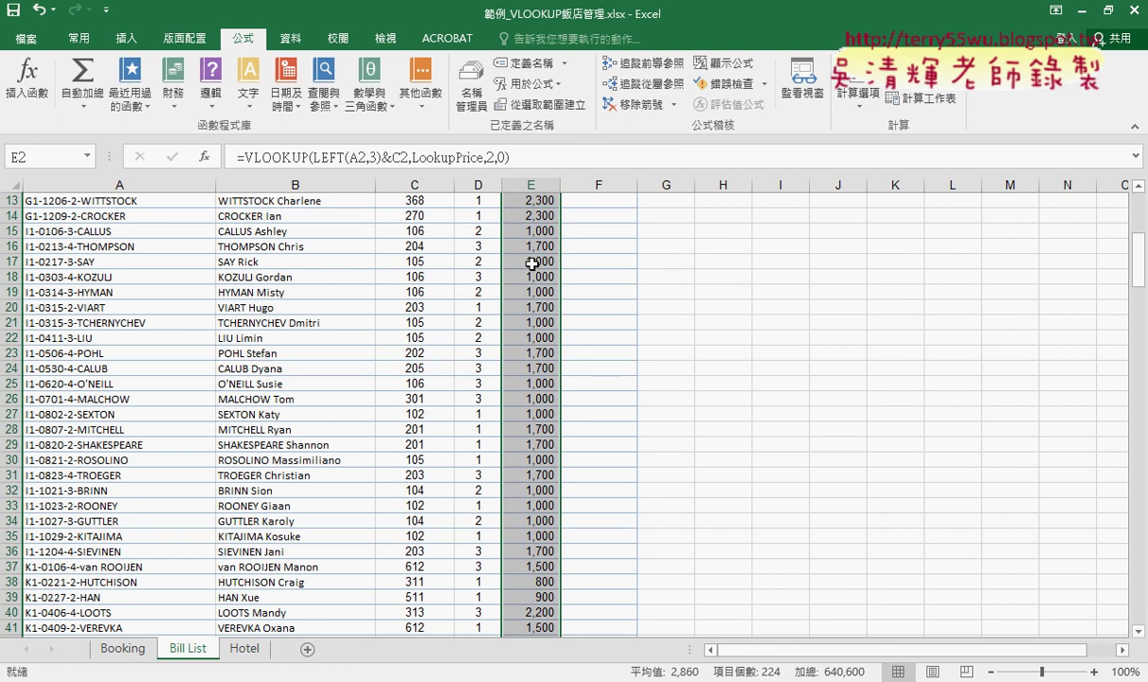
pyautogui.scroll(4, 533, 265)
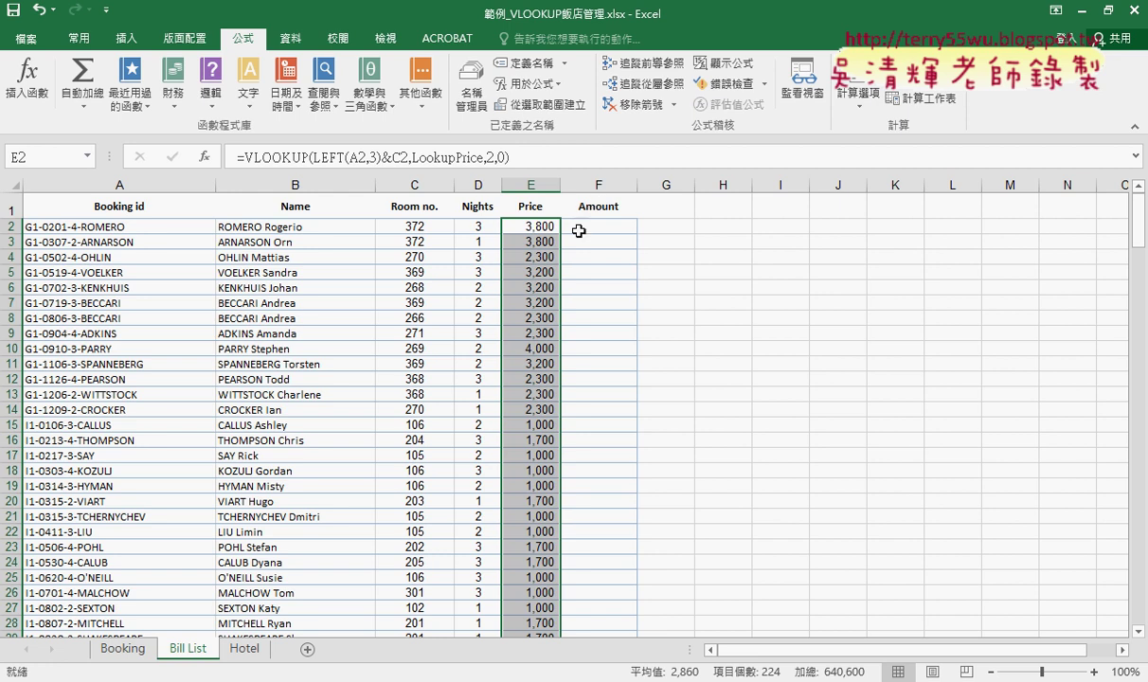
# Check the Nights and Price formulas in D2 and E2, then select F2.
pyautogui.click(480, 227)
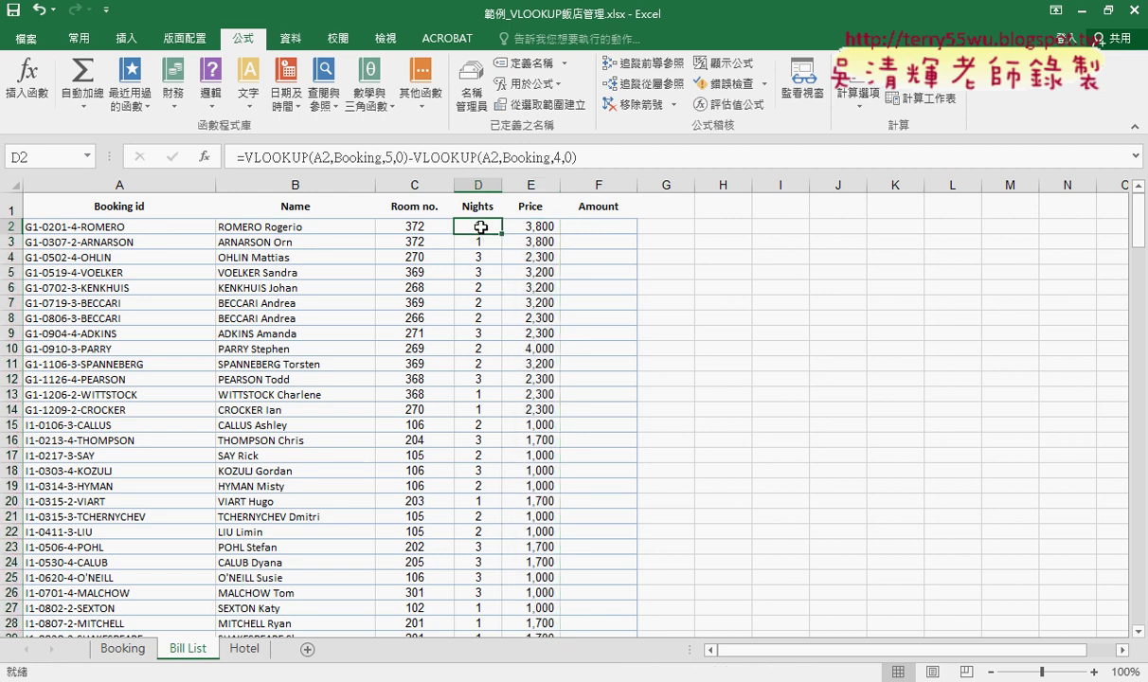
pyautogui.click(545, 229)
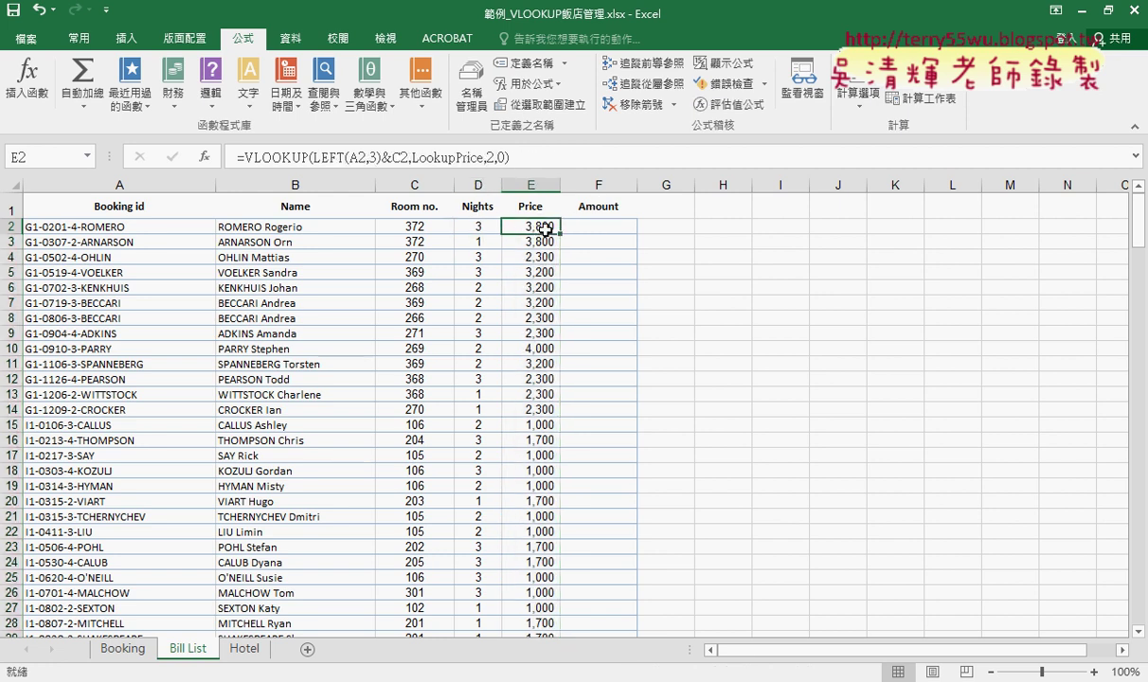
pyautogui.click(598, 229)
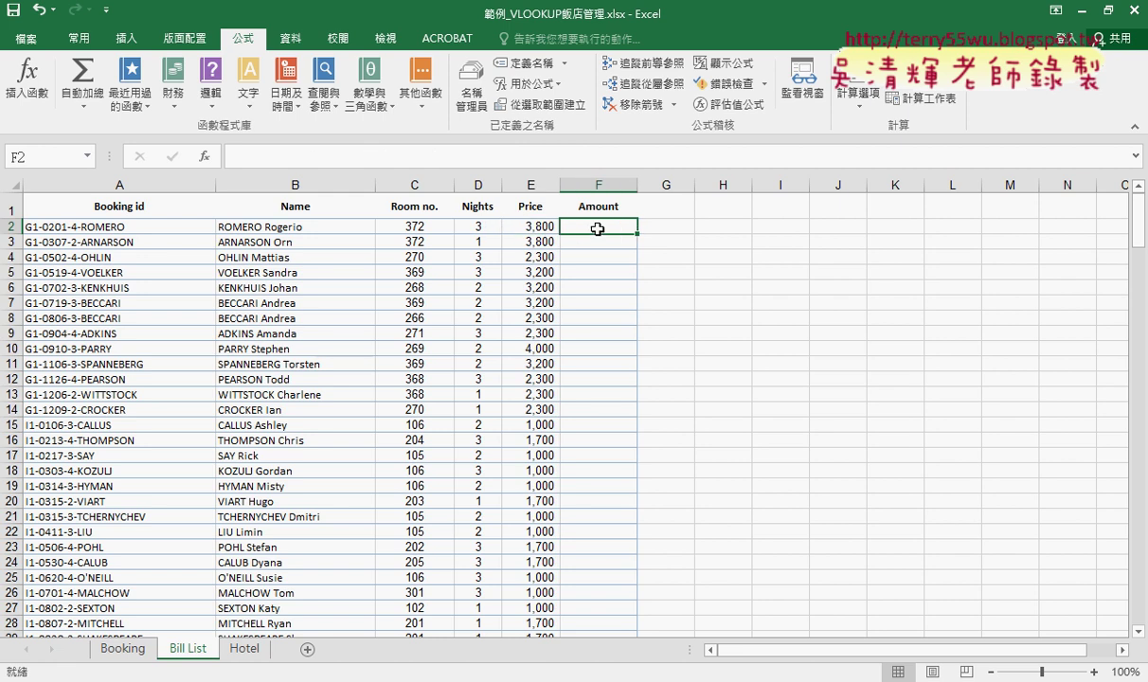
# Enter the Amount formula =D2*E2 in F2, giving $11,400.
pyautogui.click(357, 157)
pyautogui.write('=')
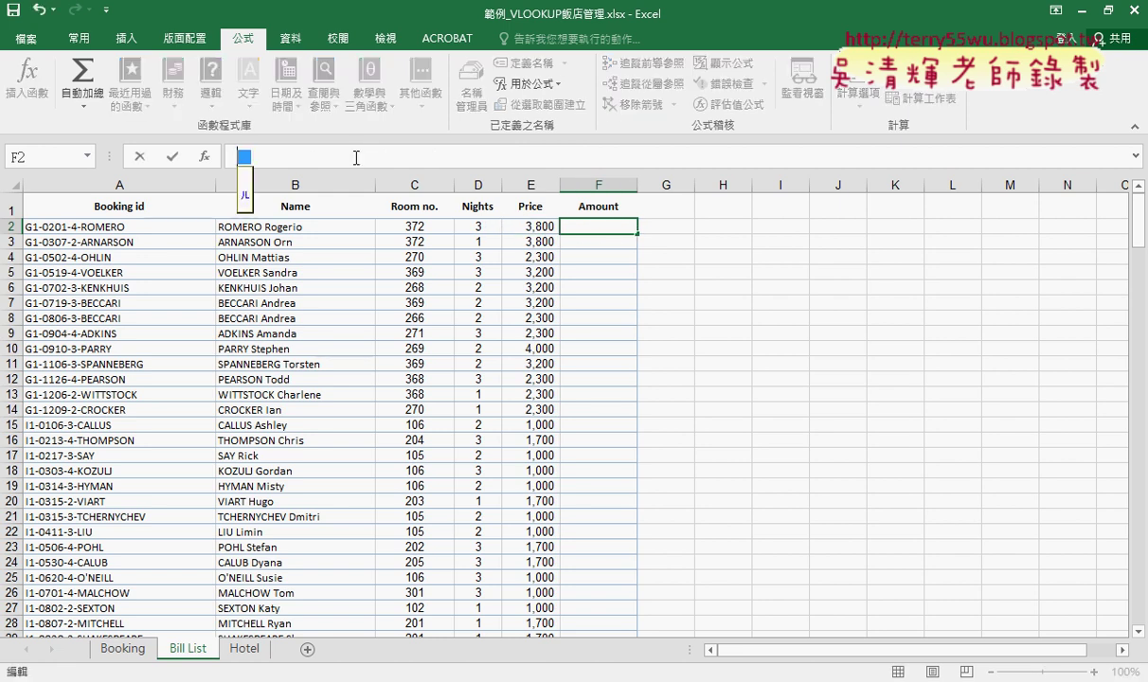
pyautogui.press('Return')
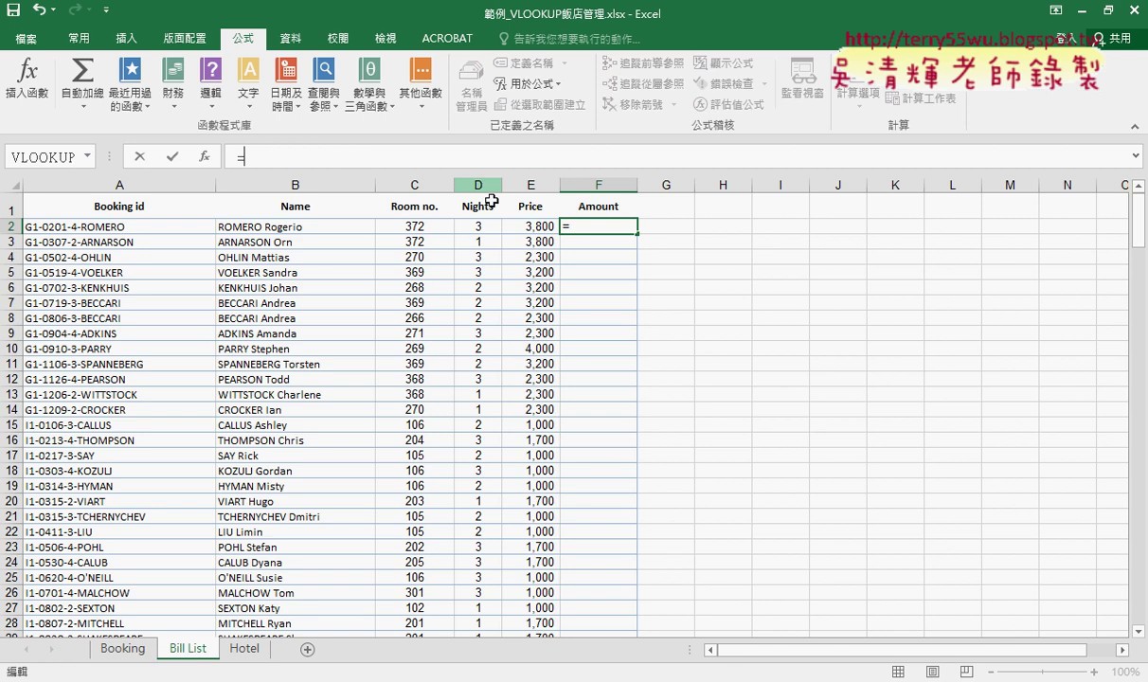
pyautogui.click(485, 227)
pyautogui.write('*')
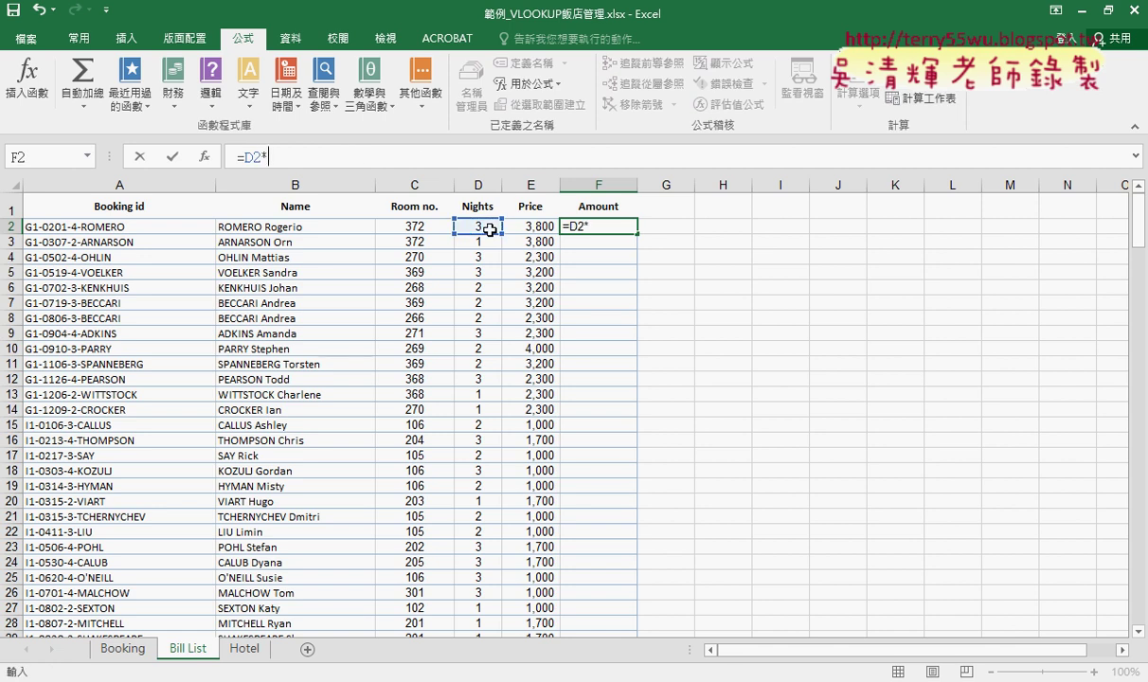
pyautogui.click(532, 227)
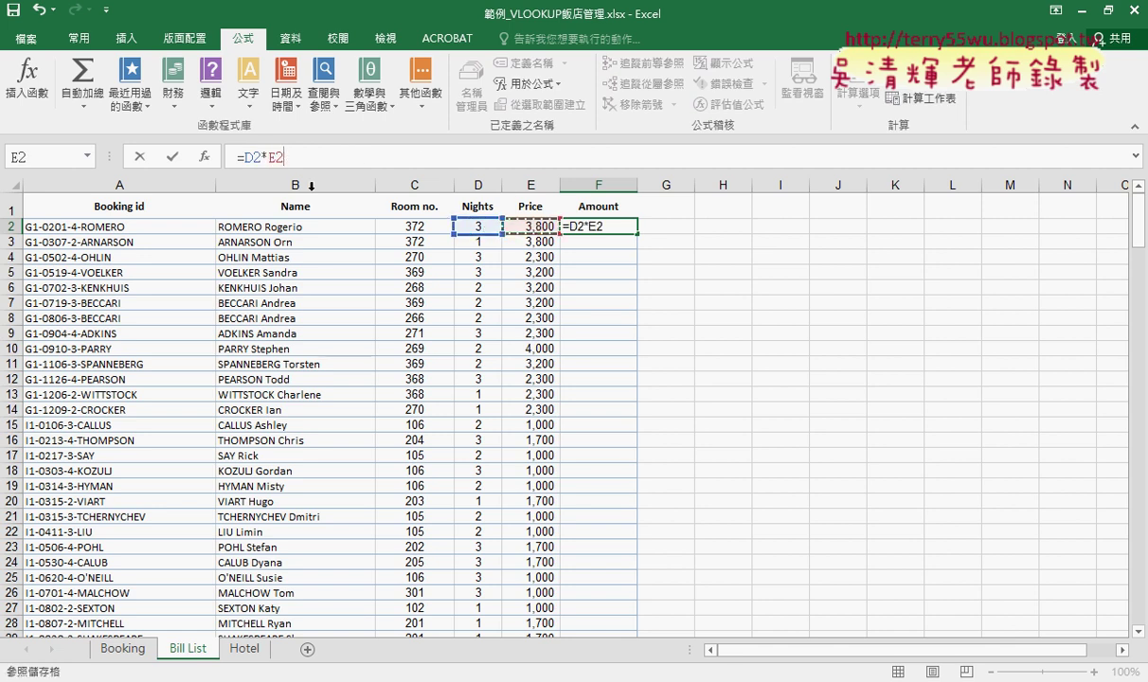
pyautogui.click(173, 159)
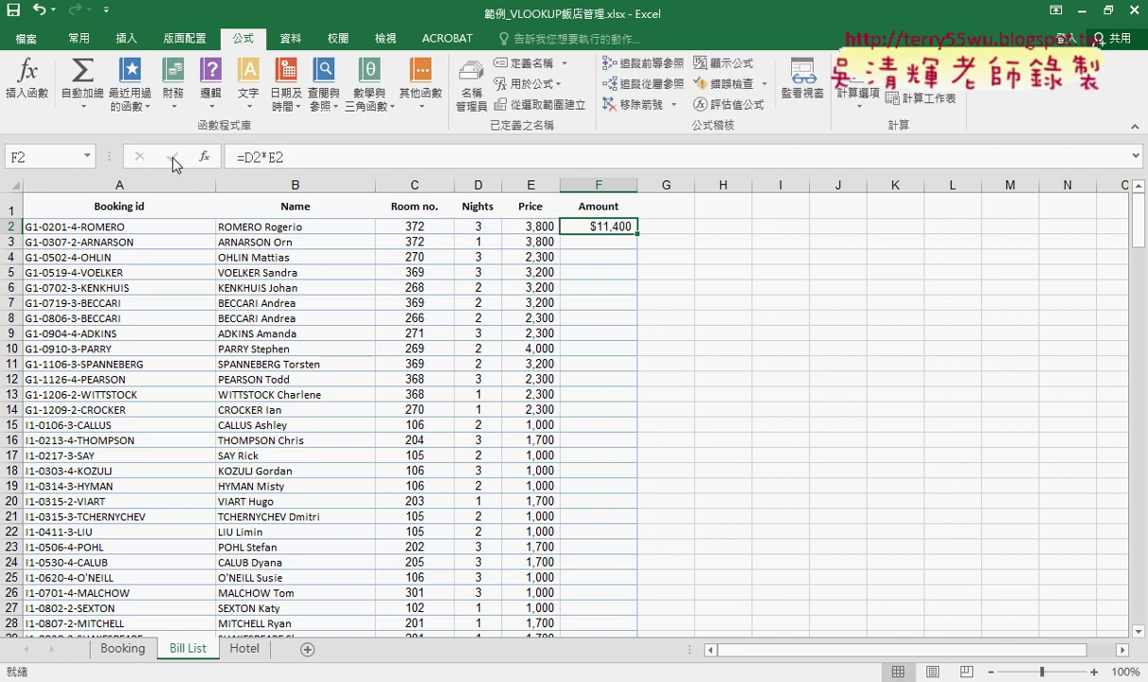
# Fill the Amount formula down to row 225 and select the empty cell below the last amount.
pyautogui.doubleClick(639, 234)
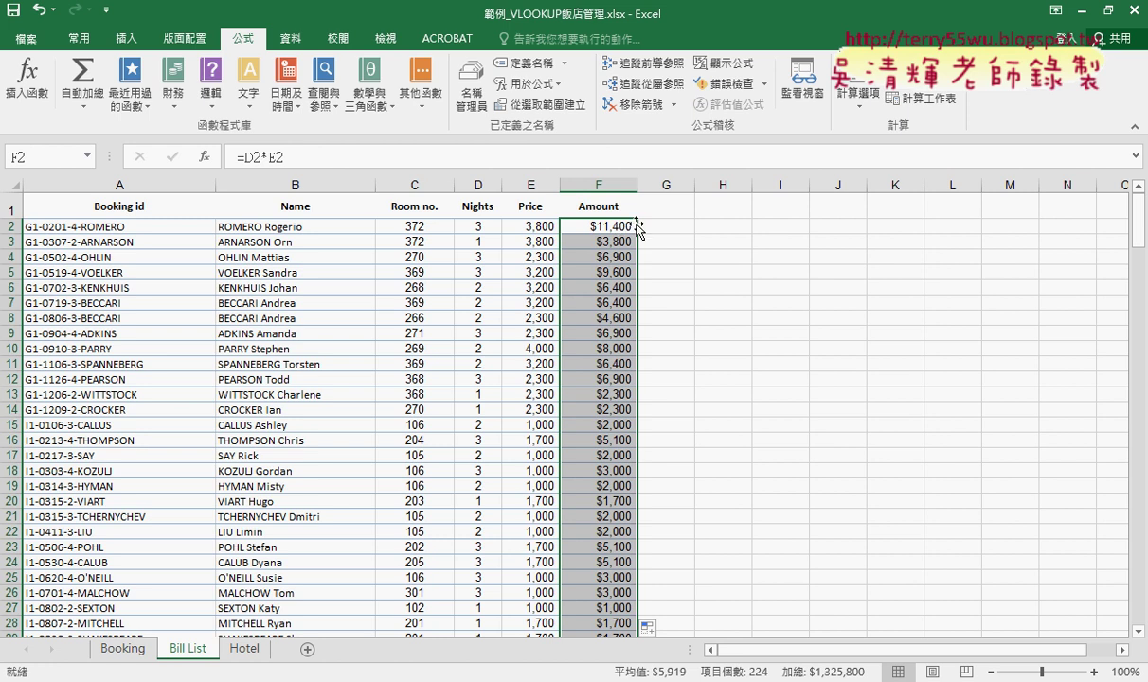
pyautogui.moveTo(1136, 232); pyautogui.dragTo(1140, 633)
pyautogui.scroll(-6, 697, 473)
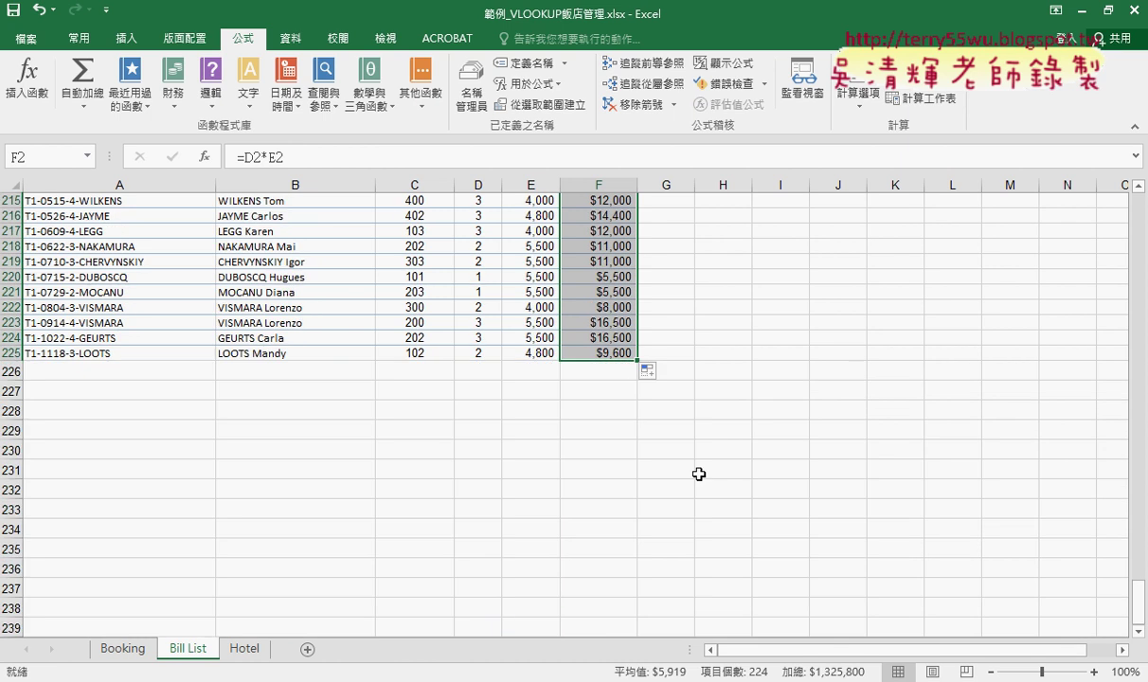
pyautogui.click(596, 373)
pyautogui.click(79, 38)
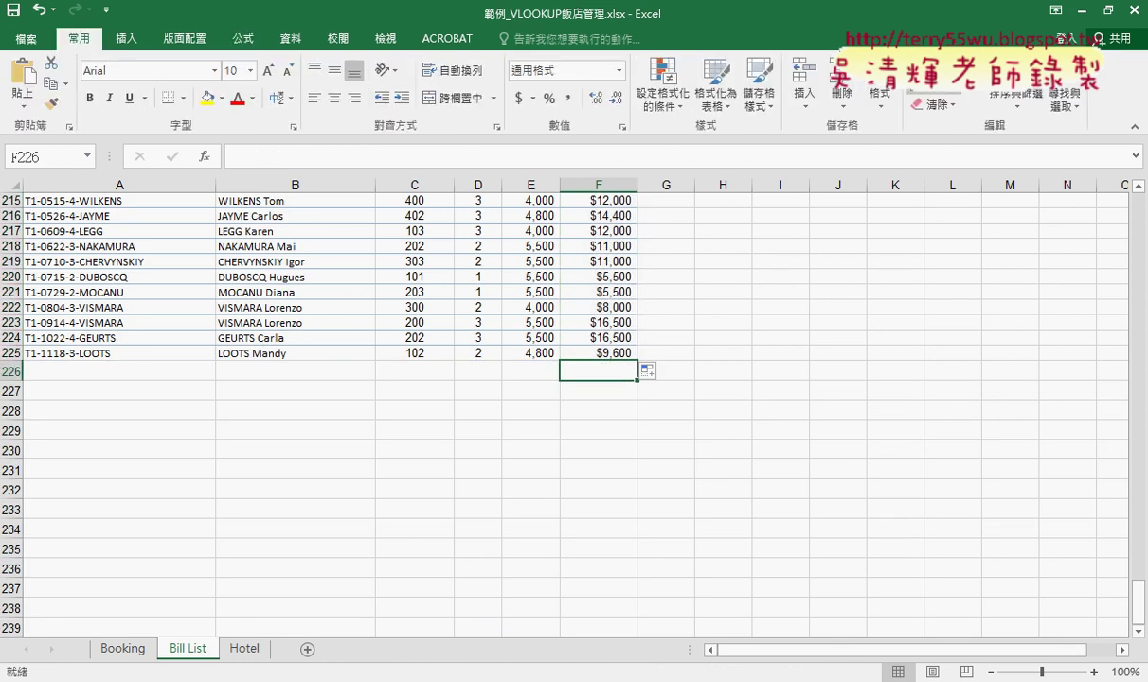
pyautogui.click(932, 62)
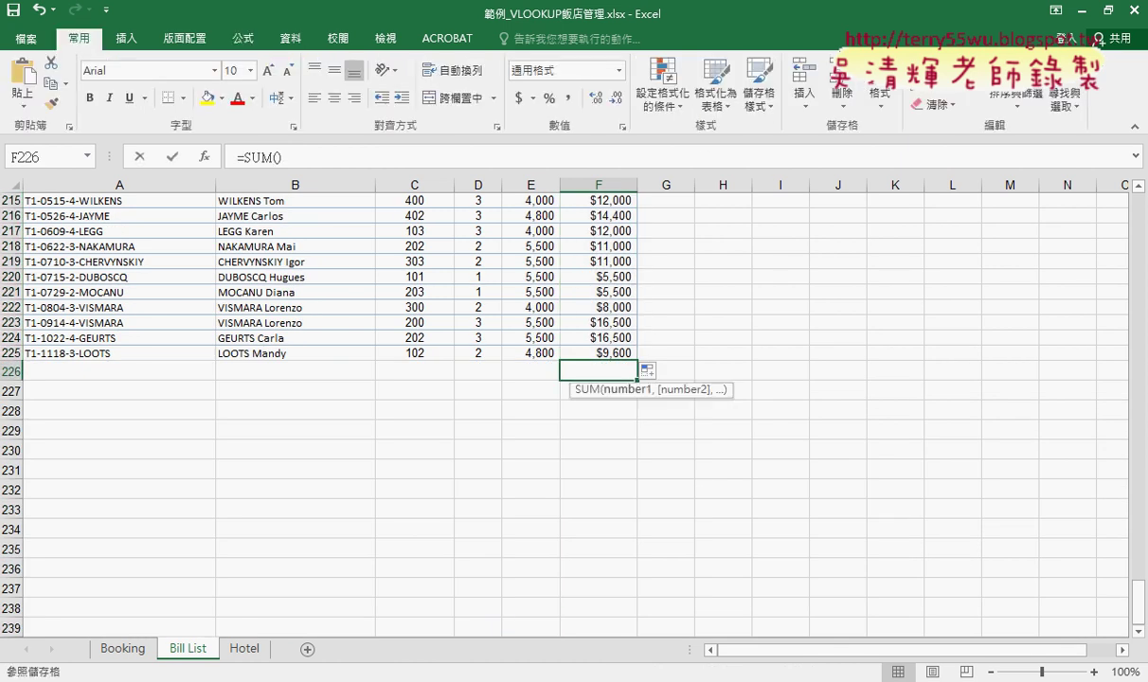
pyautogui.click(172, 156)
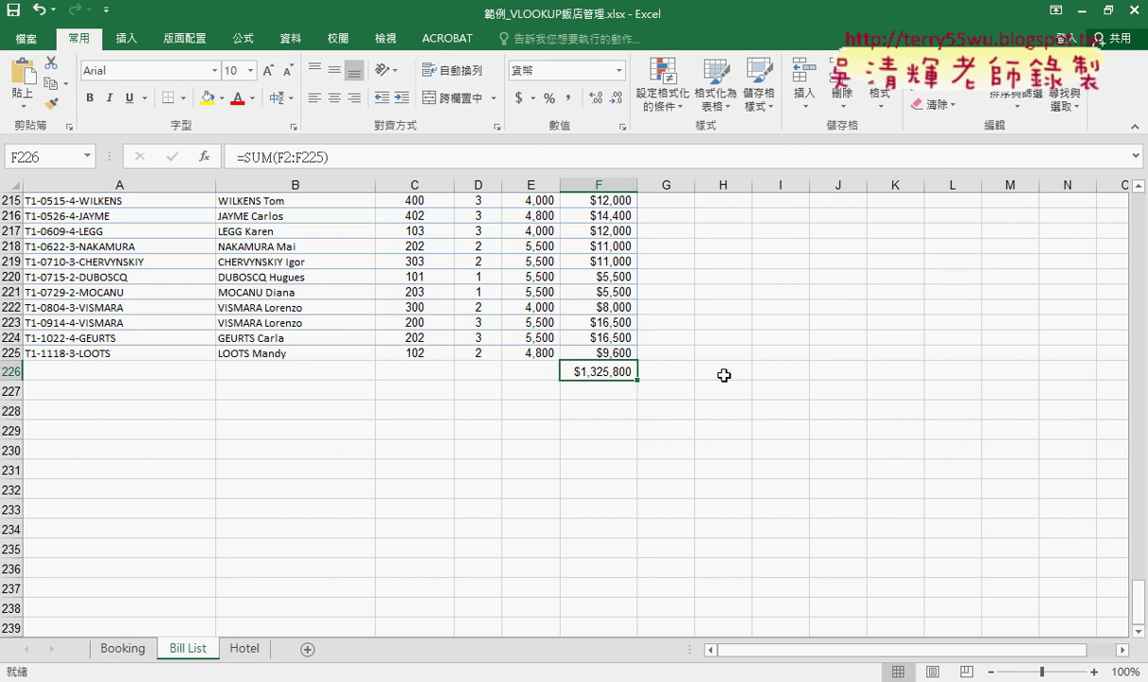
pyautogui.press('Delete')
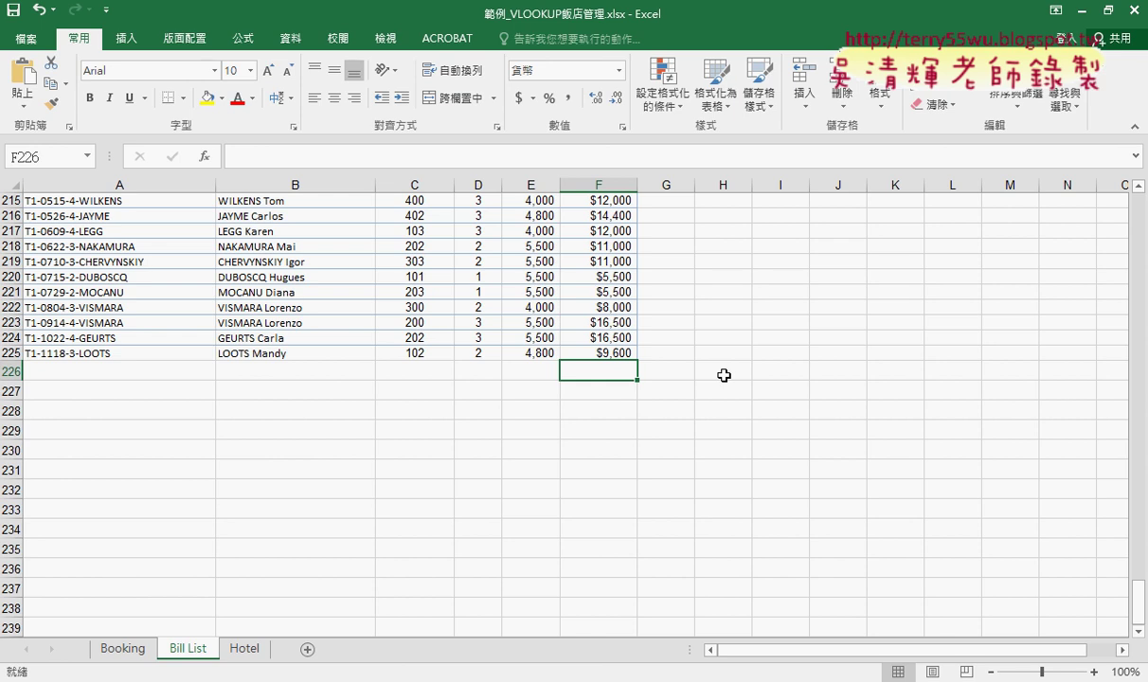
pyautogui.scroll(11, 723, 375)
pyautogui.scroll(12, 723, 374)
pyautogui.scroll(10, 722, 373)
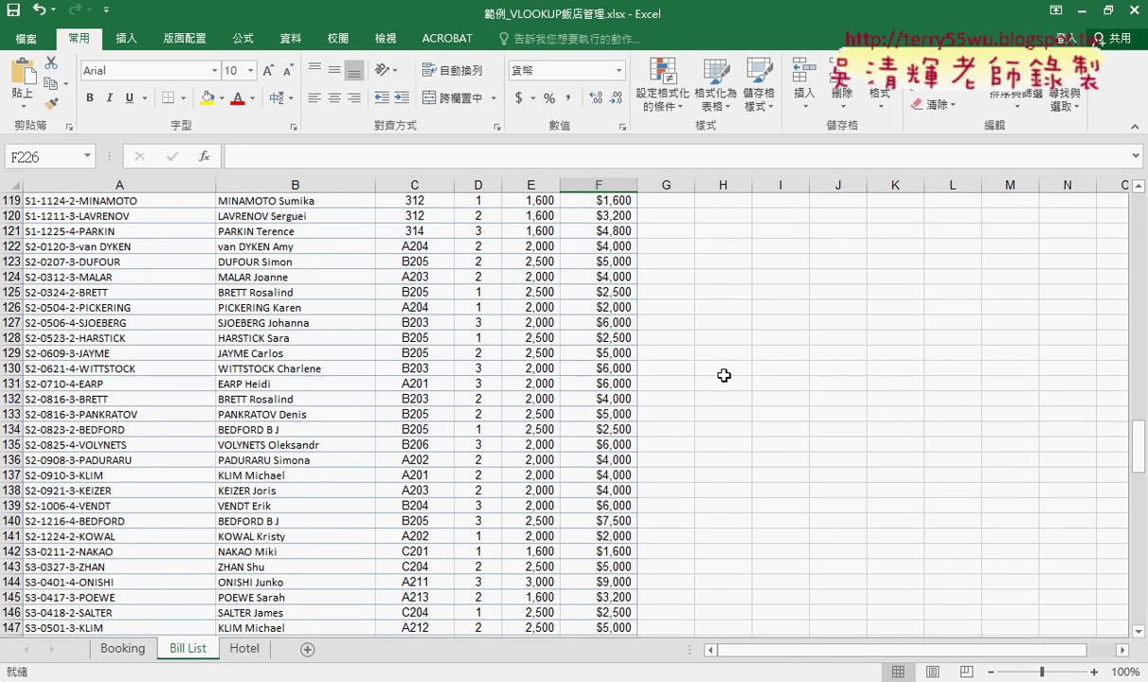
pyautogui.scroll(14, 720, 373)
pyautogui.scroll(14, 720, 372)
pyautogui.scroll(11, 716, 371)
pyautogui.scroll(1, 717, 371)
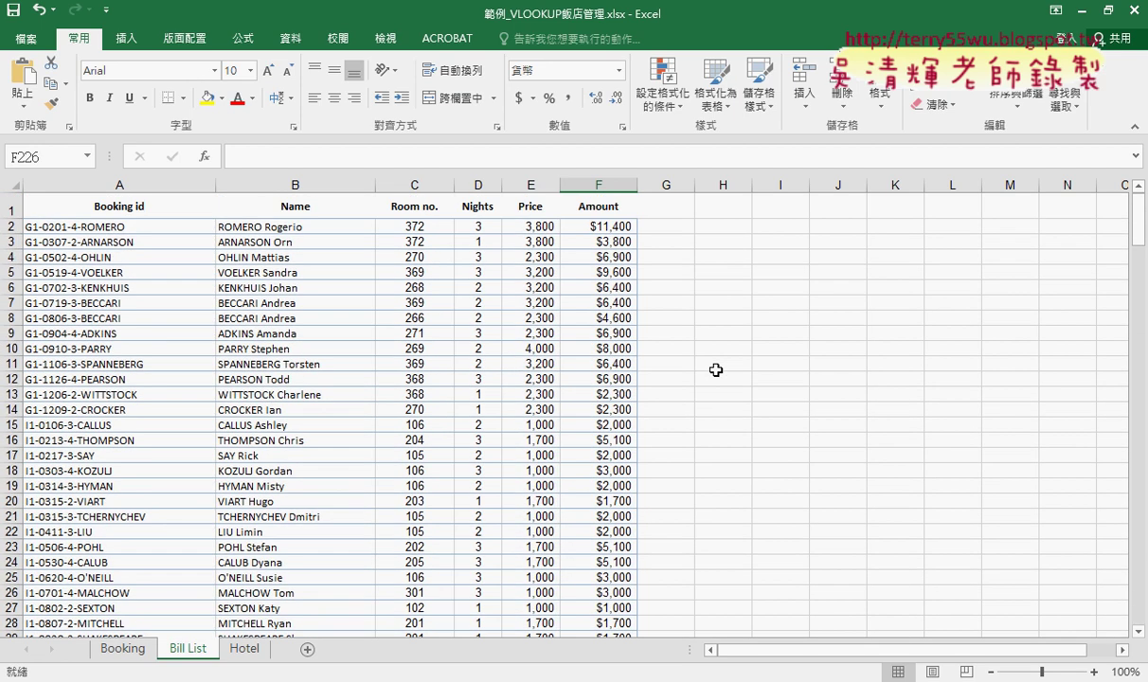
# Review the F2, E2, B2, C2 and D2 formulas, then highlight LEFT(A in E2's price VLOOKUP.
pyautogui.click(613, 229)
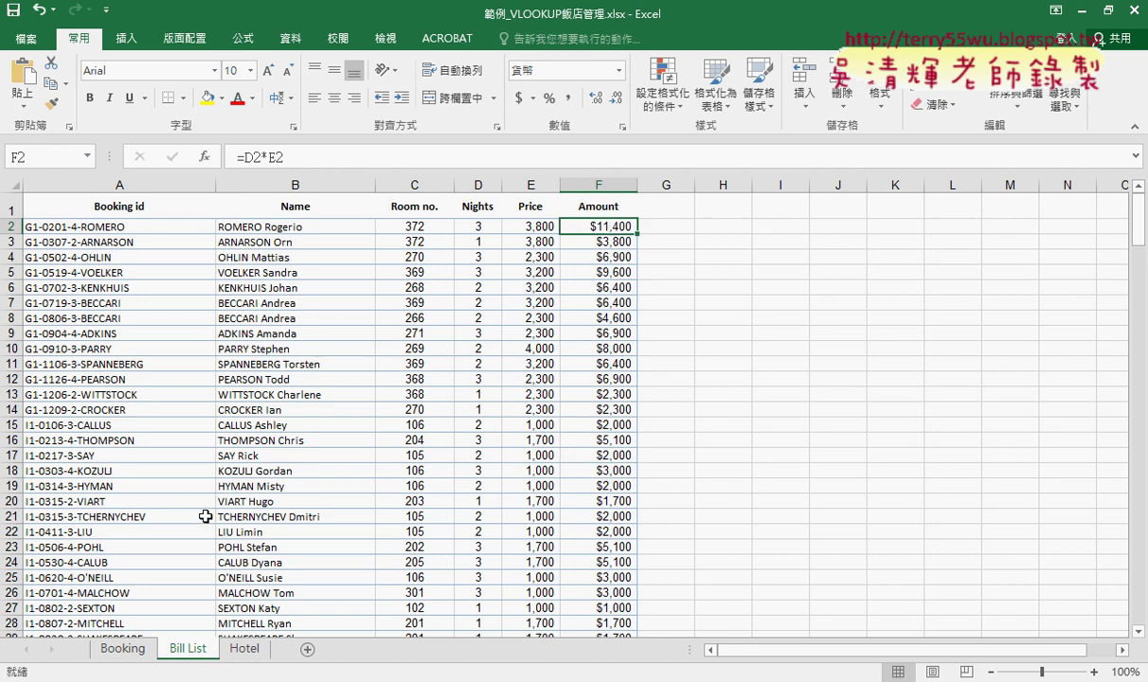
pyautogui.click(526, 226)
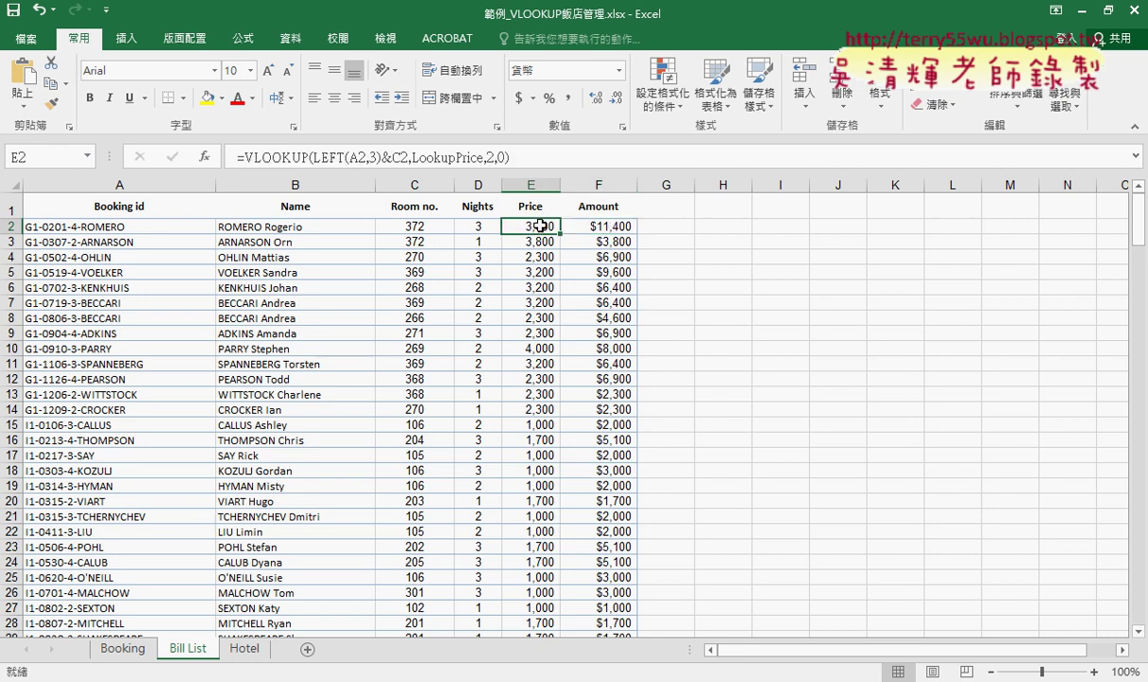
pyautogui.click(239, 223)
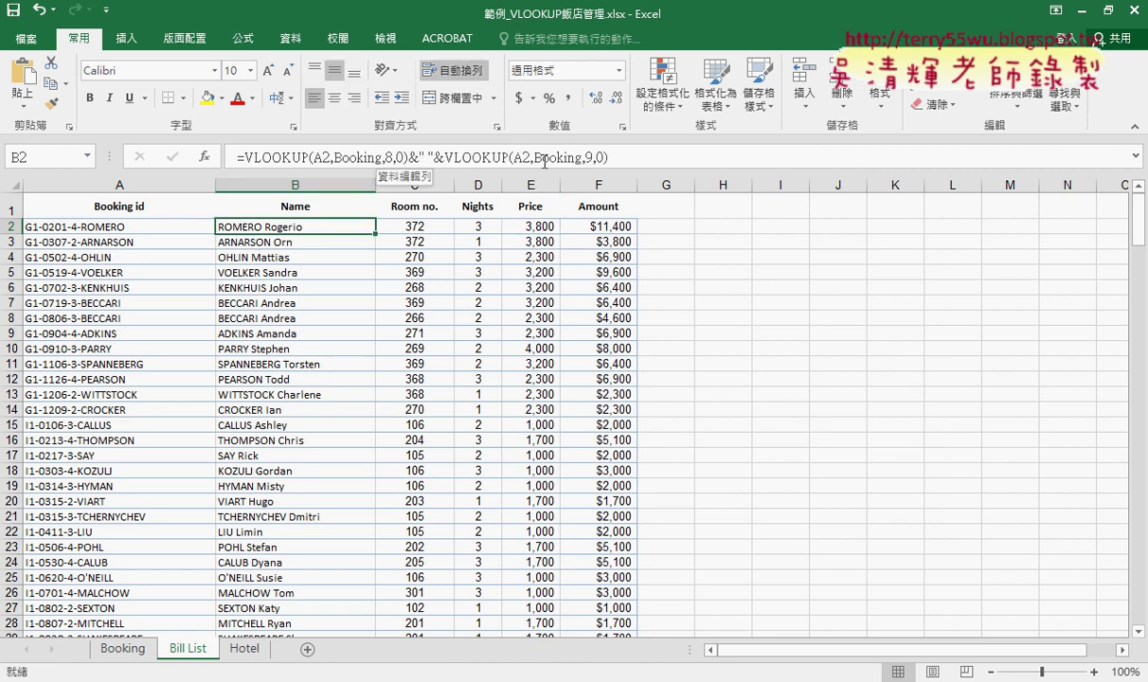
pyautogui.click(398, 224)
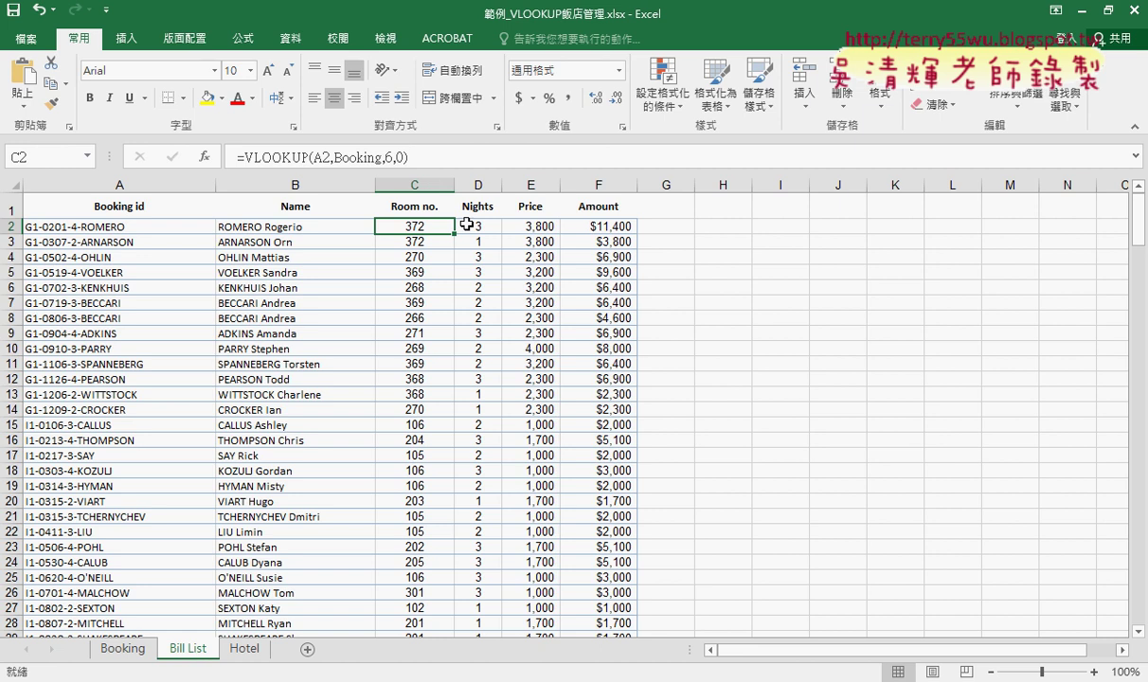
pyautogui.click(465, 224)
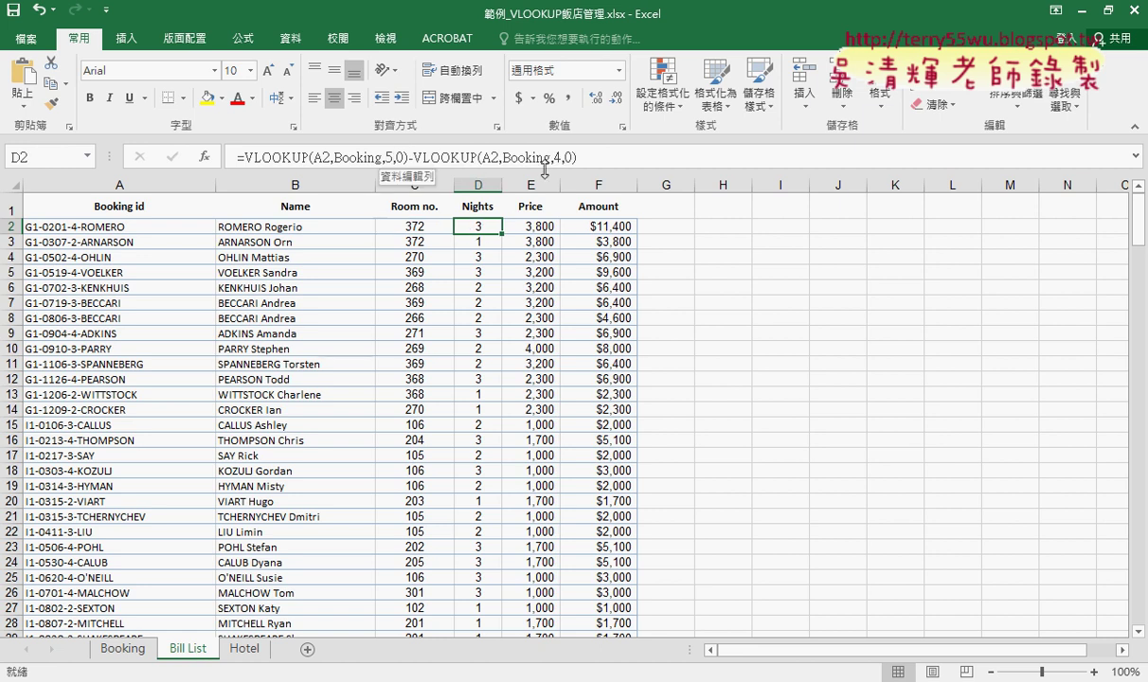
pyautogui.click(531, 227)
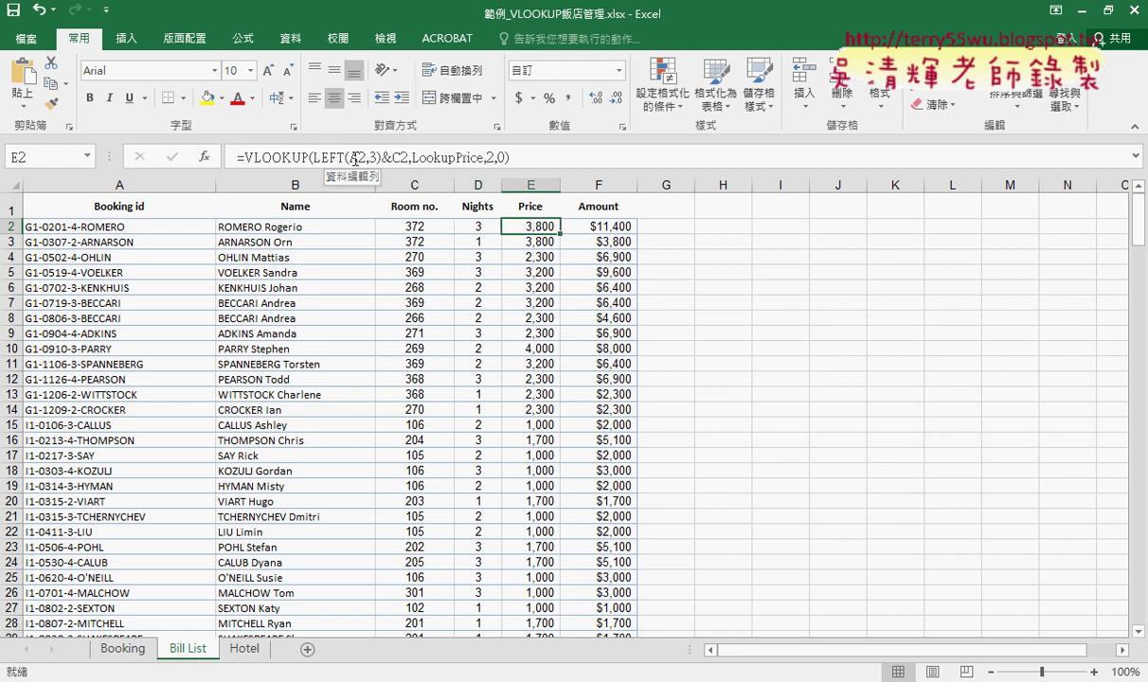
pyautogui.moveTo(314, 156); pyautogui.dragTo(346, 156)
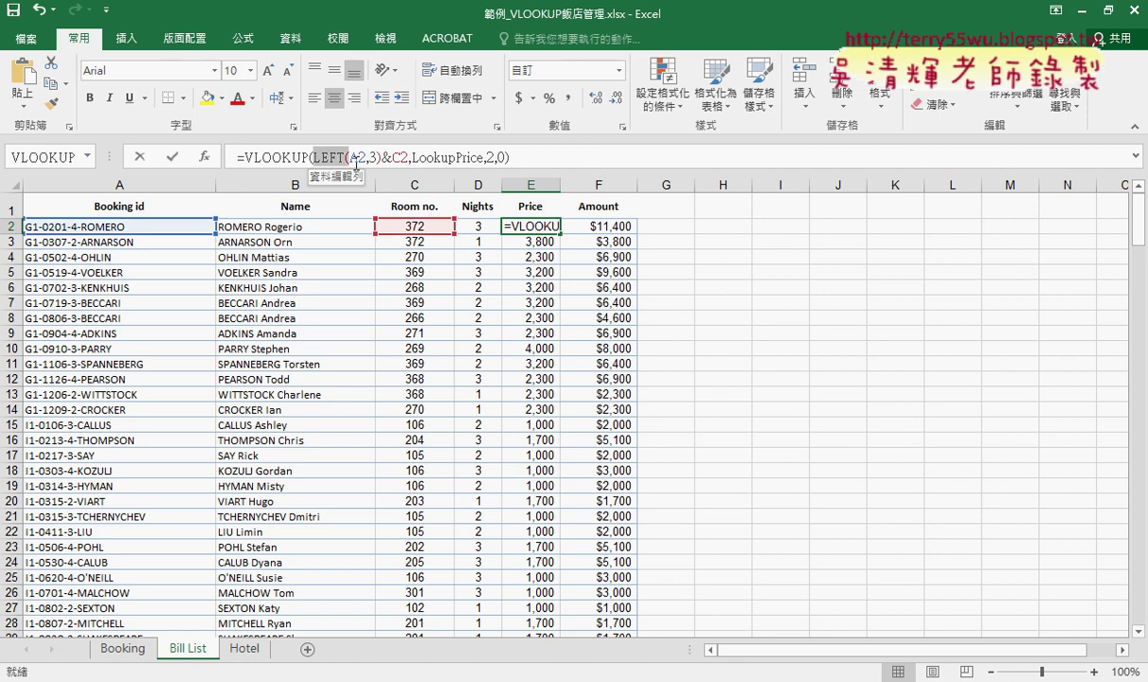